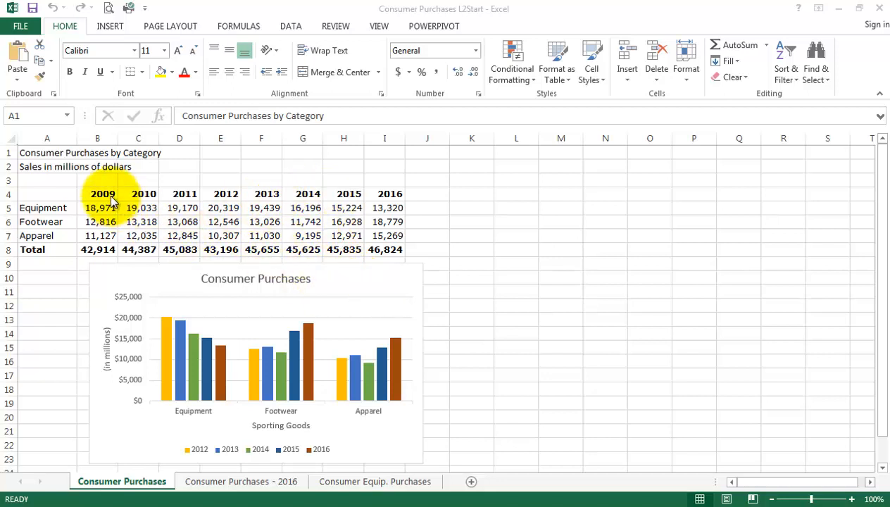
Review the yearly category data and the charts and data on the Consumer Purchases, Consumer Purchases - 2016 and Consumer Equip. Purchases sheets
left_click(54, 192)
left_click_drag(53, 195, 391, 242)
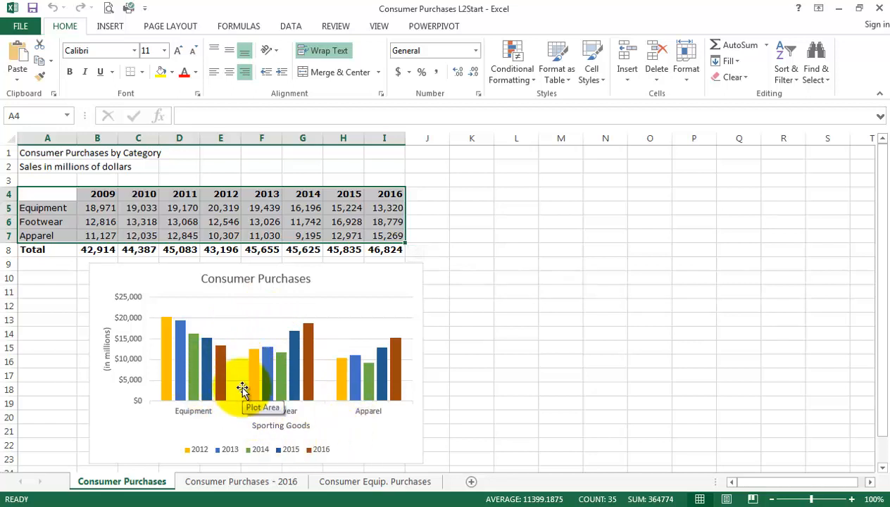
left_click(234, 483)
mouse_move(241, 388)
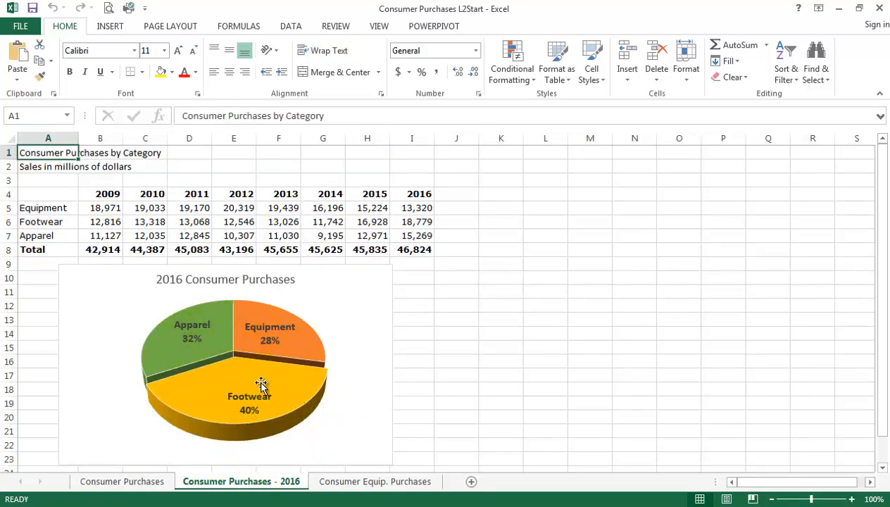
left_click(369, 485)
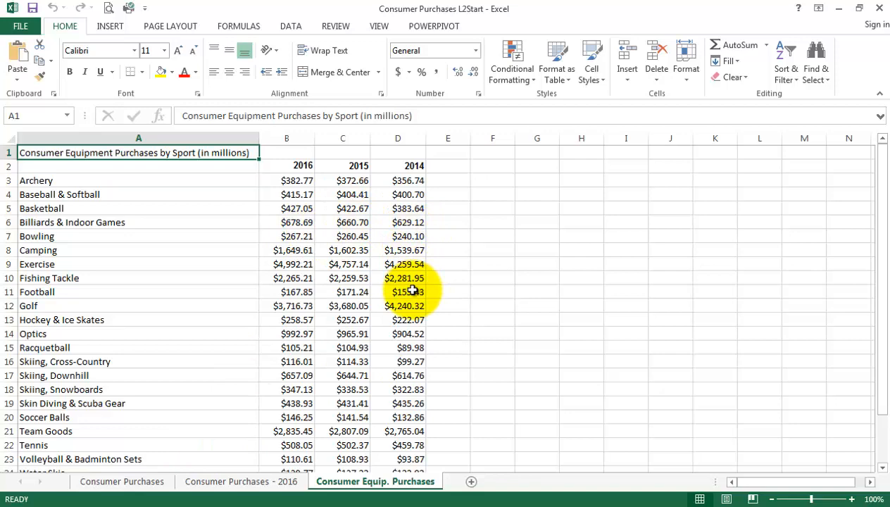
left_click(142, 486)
left_click(541, 344)
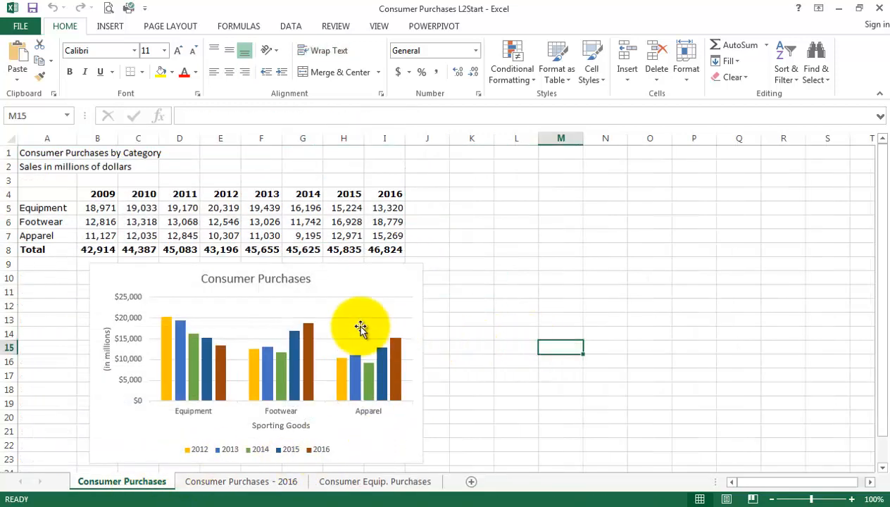
Copy the Consumer Purchases column chart and paste the copy at cell K2 on the same sheet
left_click(343, 275)
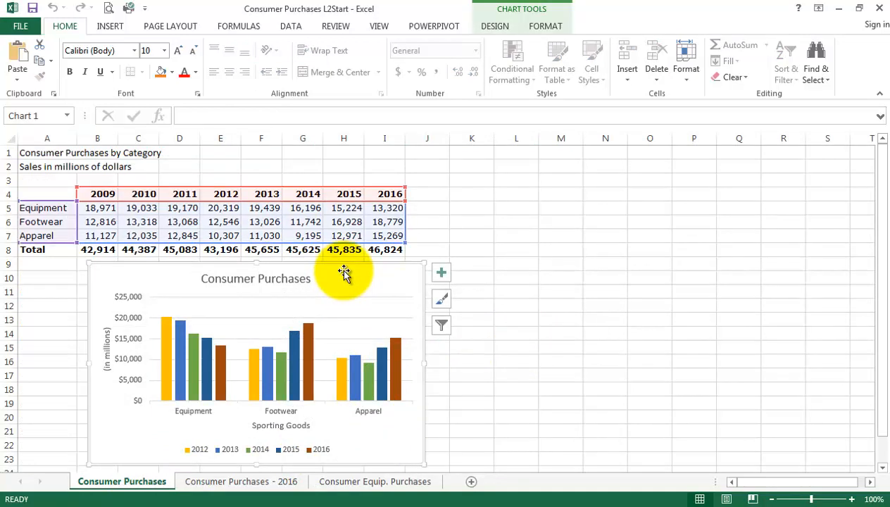
right_click(344, 271)
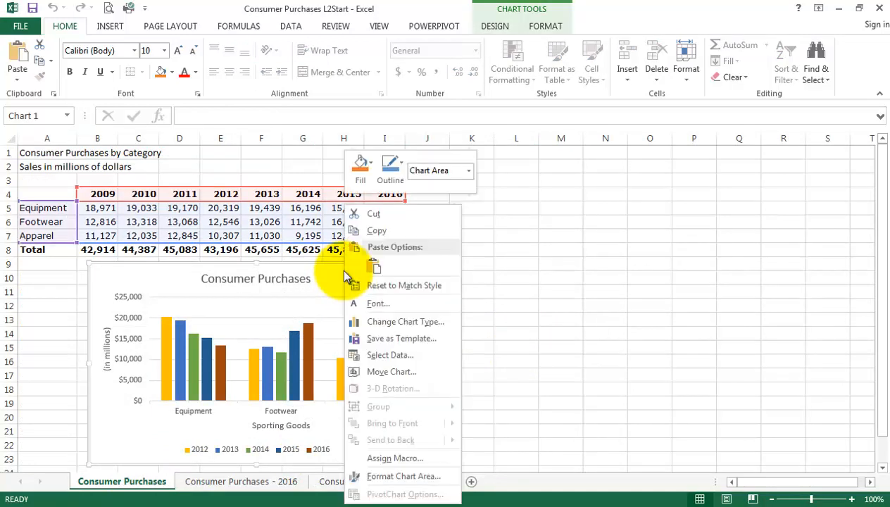
left_click(388, 230)
left_click(483, 165)
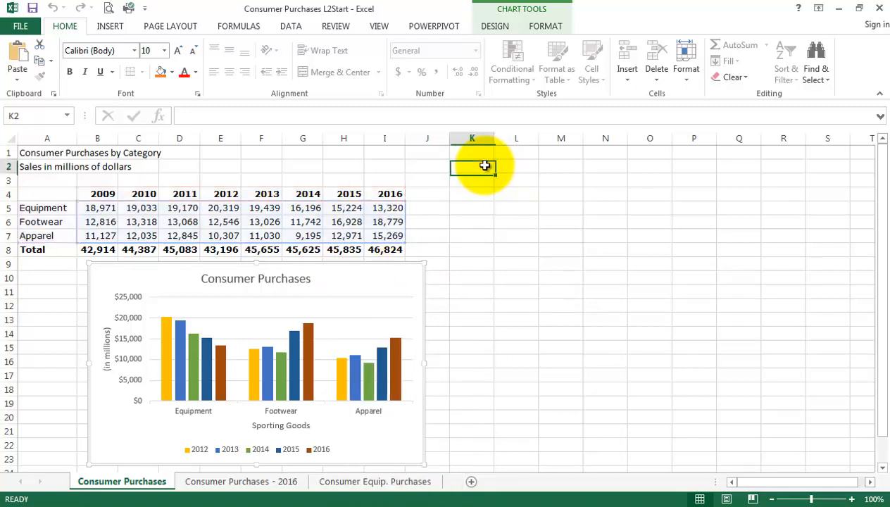
right_click(485, 168)
left_click(514, 226)
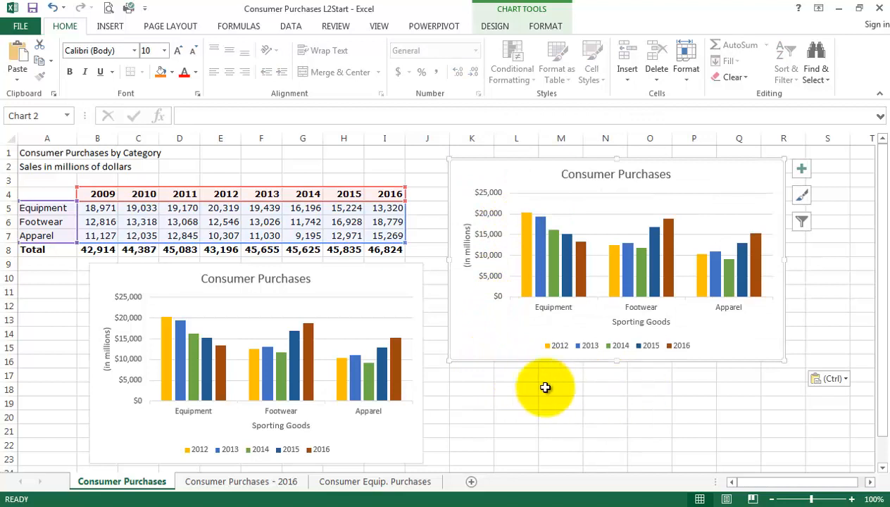
Paste two more copies of the column chart below the first copy, at cells K17 and K32
left_click(471, 378)
right_click(472, 378)
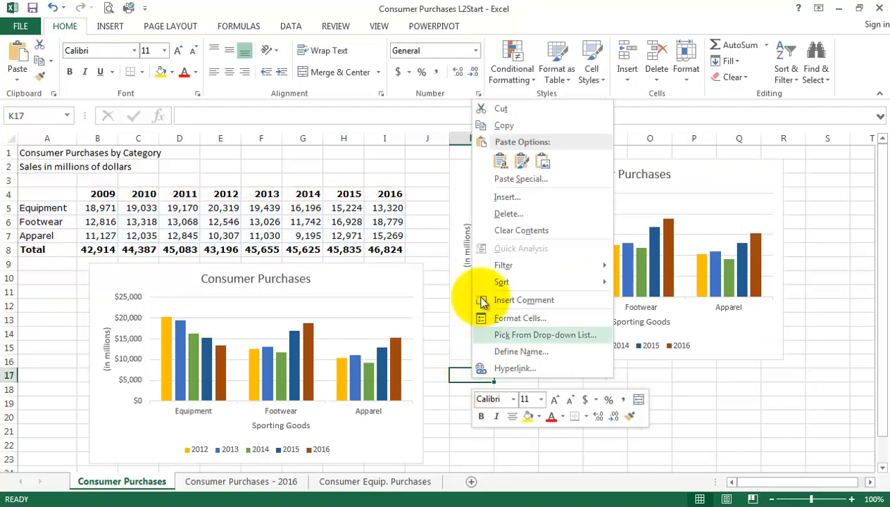
left_click(495, 159)
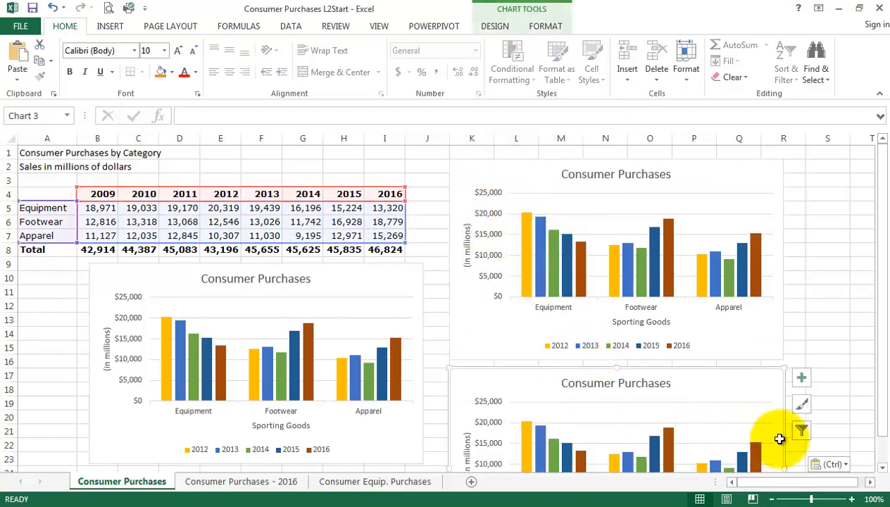
left_click_drag(885, 469, 885, 469)
left_click(468, 379)
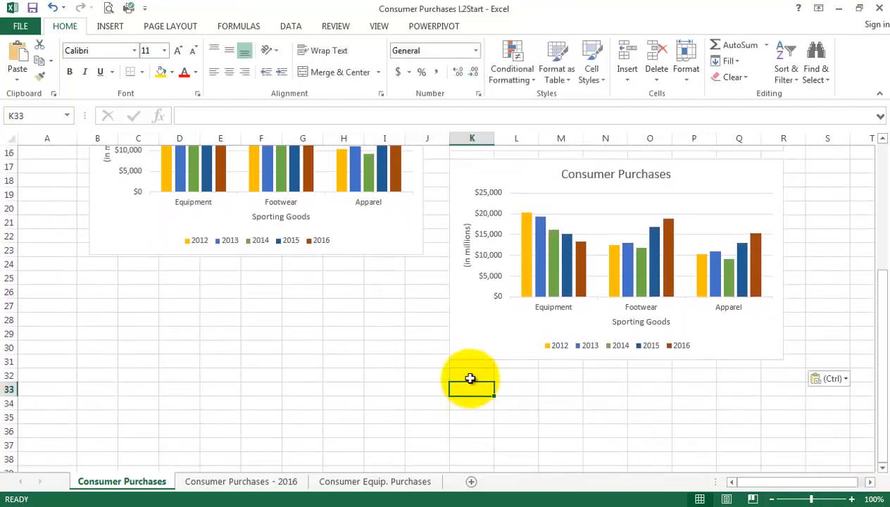
right_click(468, 379)
left_click(500, 161)
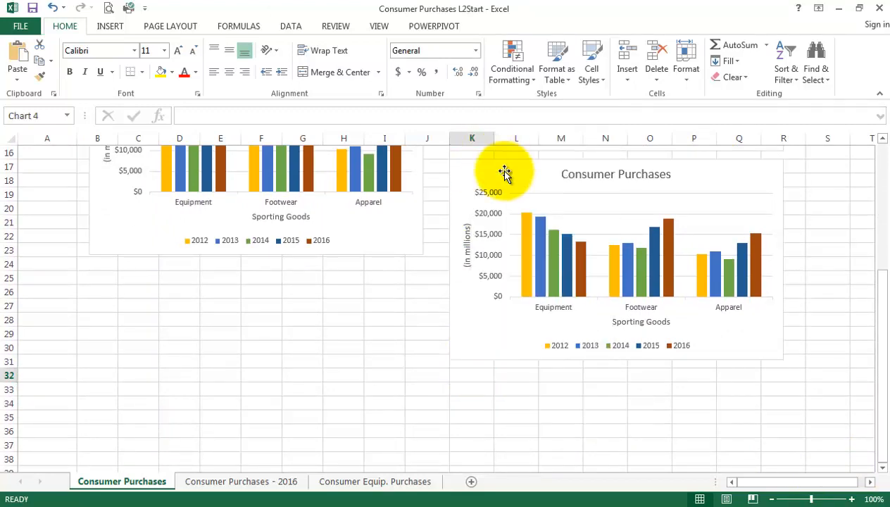
Move the lowest chart copy into the empty area beside the other copies, across columns S to Y from about row 10
left_click(772, 499)
left_click(771, 499)
left_click(772, 499)
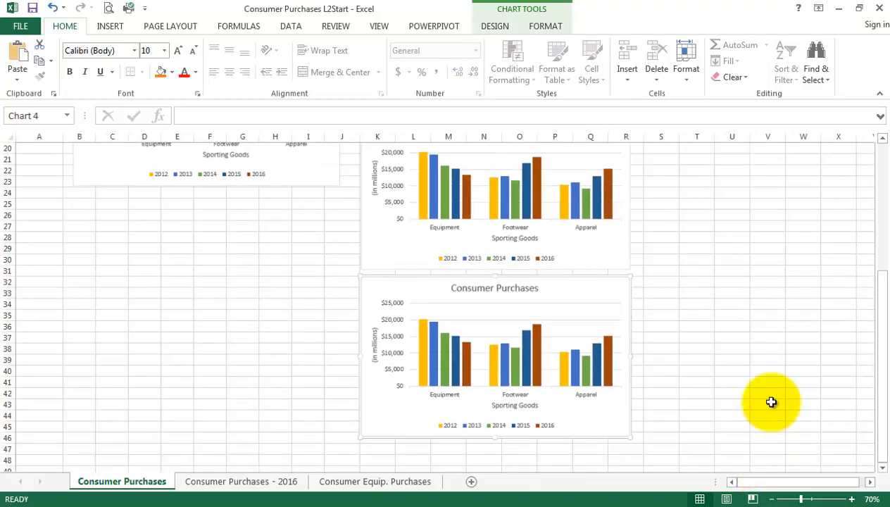
left_click(771, 398)
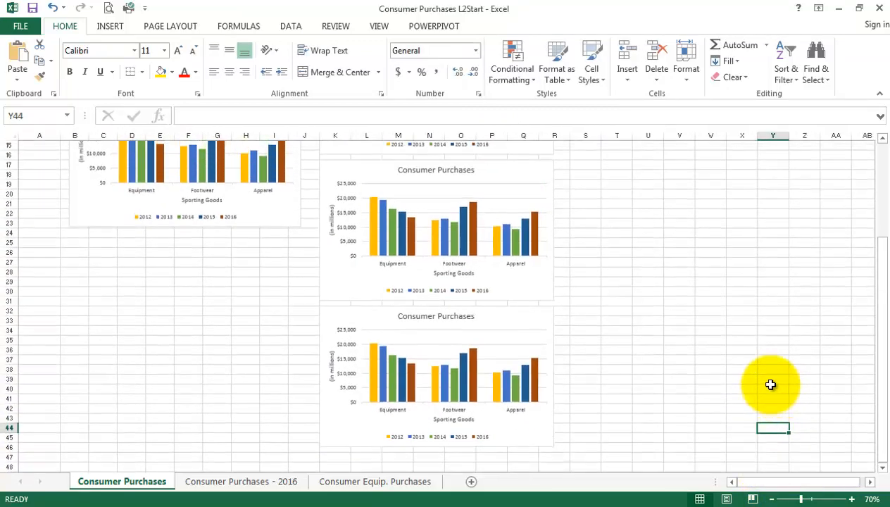
scroll(770, 385, "up", 5)
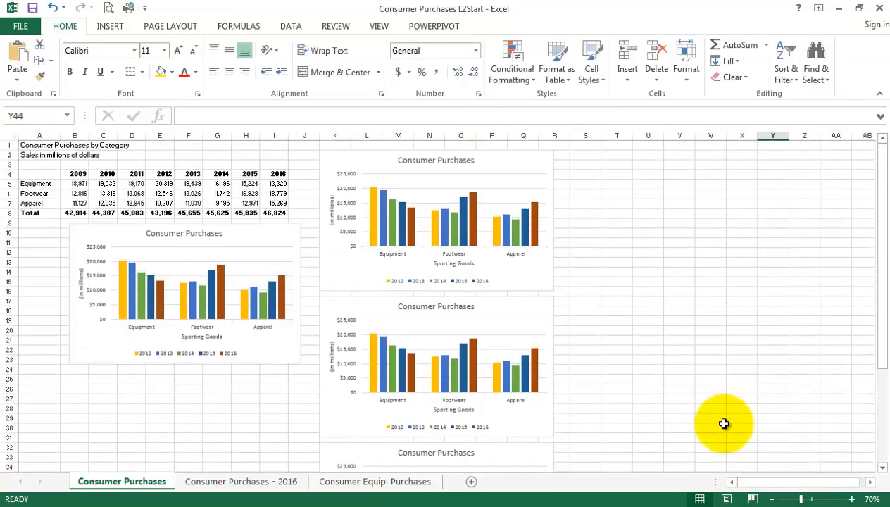
scroll(654, 398, "down", 2)
left_click(479, 436)
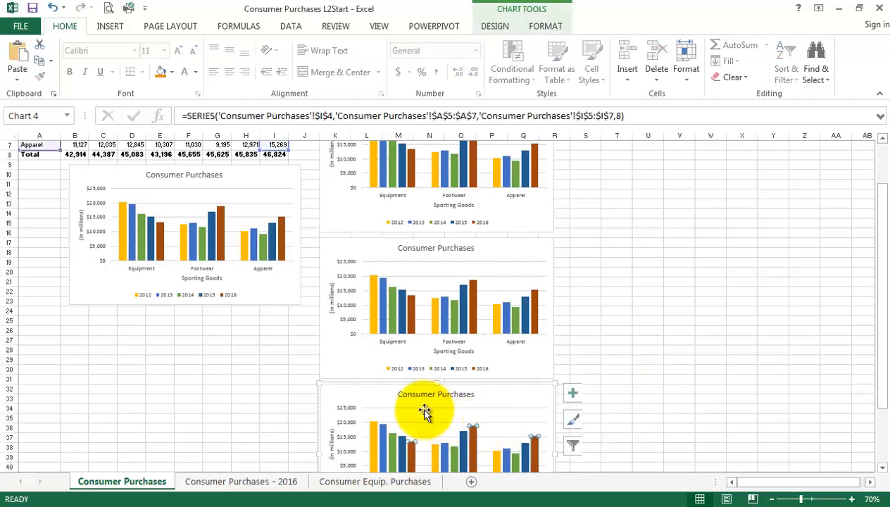
left_click_drag(400, 387, 650, 173)
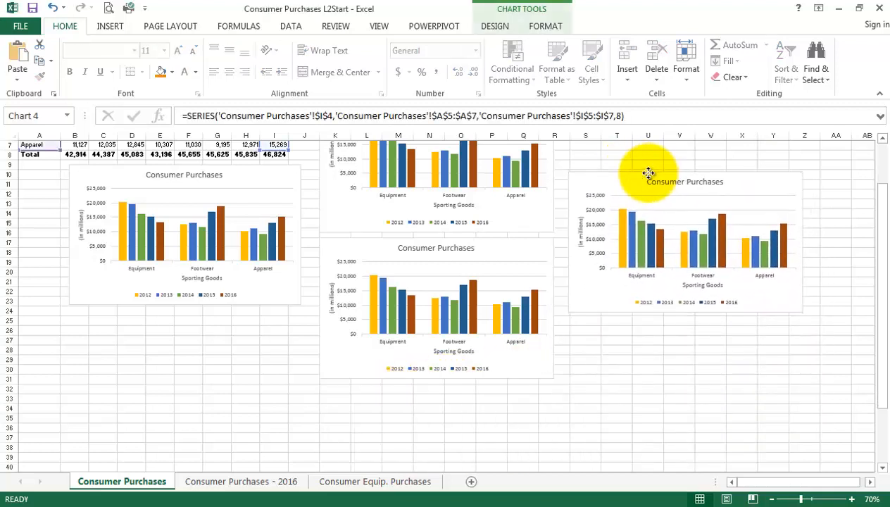
left_click(690, 390)
scroll(690, 392, "up", 1)
scroll(692, 389, "up", 1)
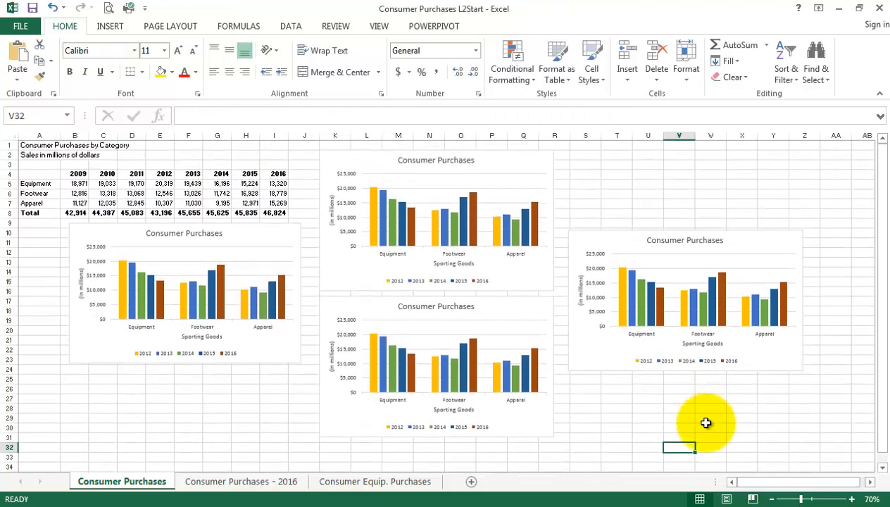
Change the chart copy at K2 to a Stacked Area chart, keeping sporting goods categories on the horizontal axis
left_click(851, 499)
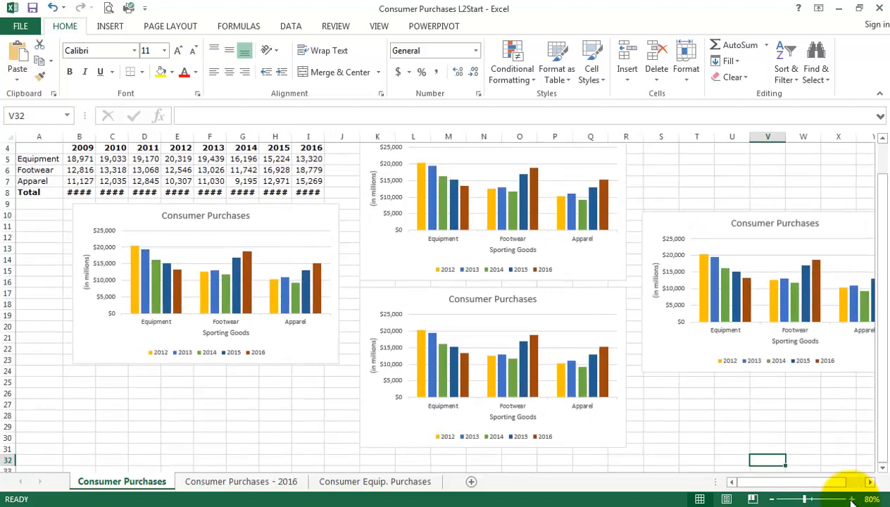
left_click(870, 483)
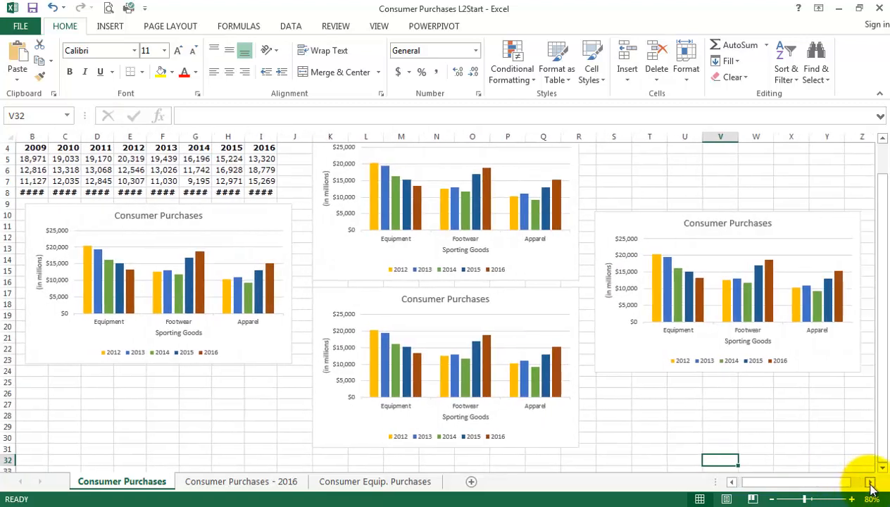
scroll(805, 433, "up", 1)
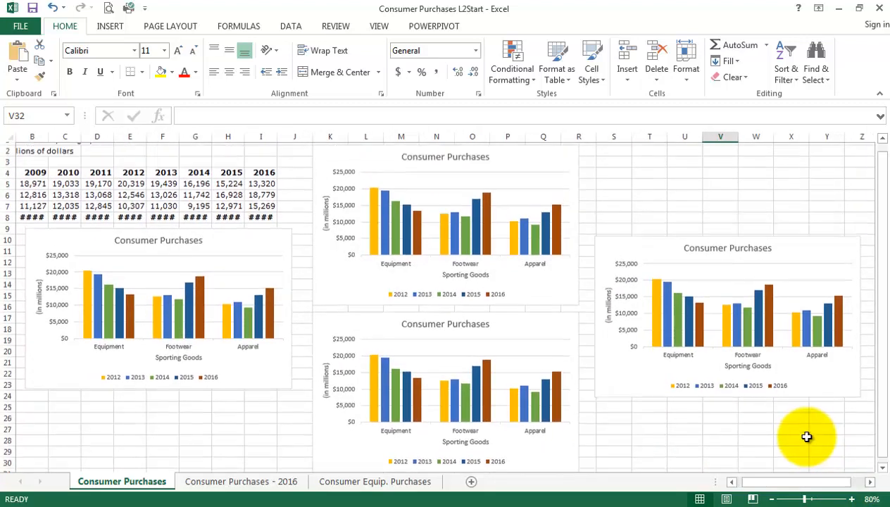
left_click(484, 180)
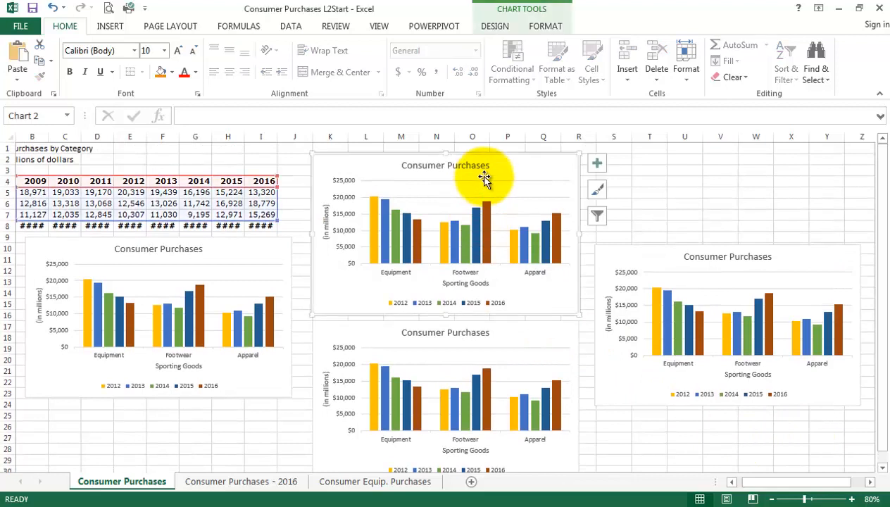
left_click(508, 28)
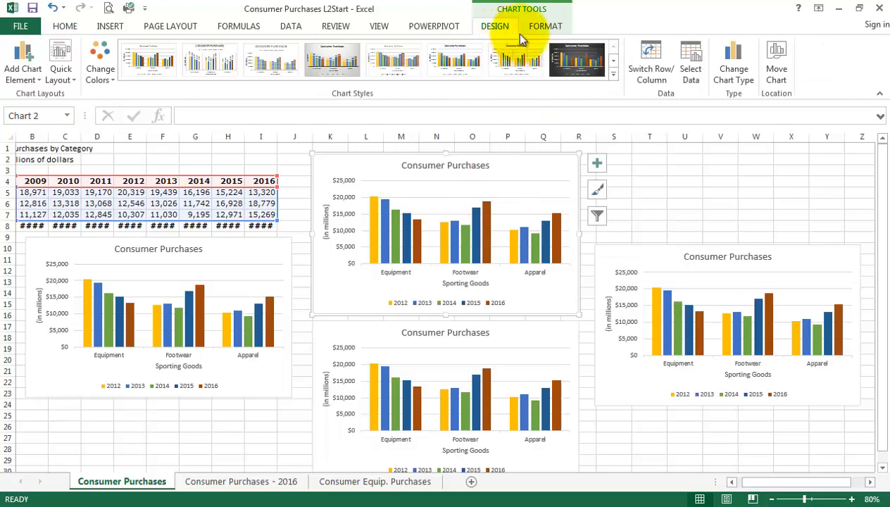
left_click(738, 81)
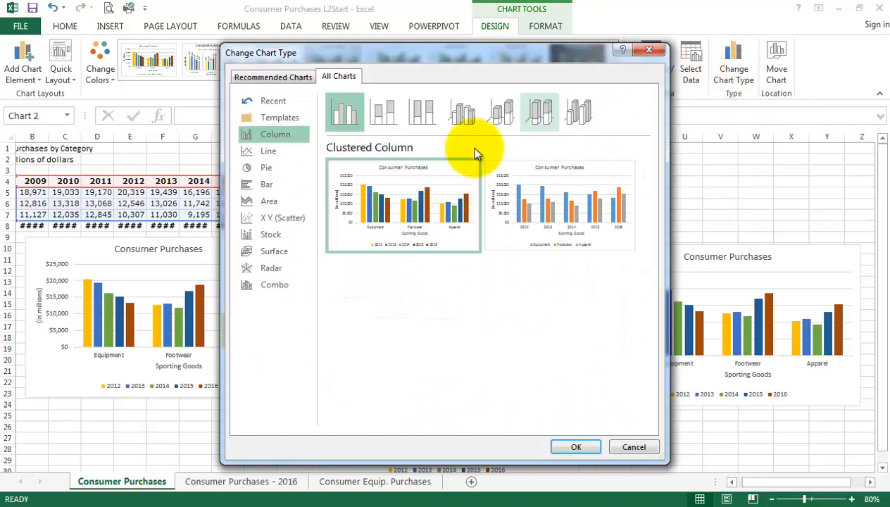
left_click(279, 200)
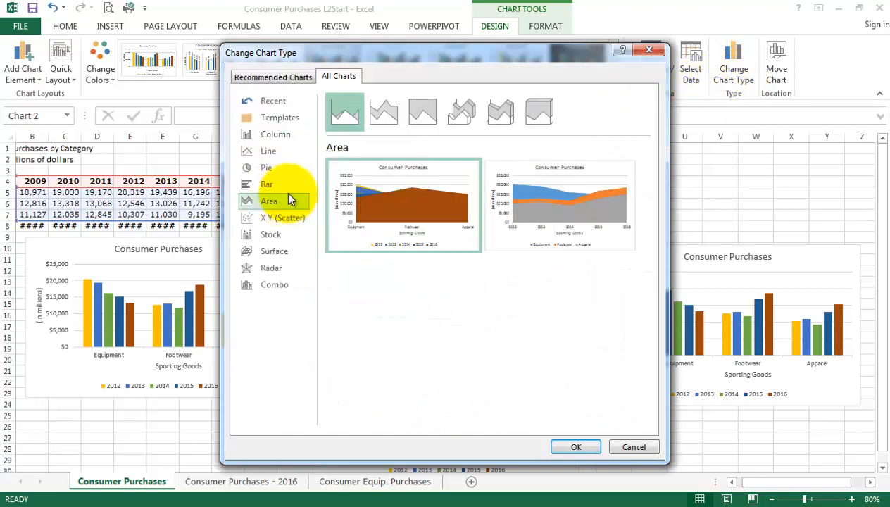
left_click(386, 114)
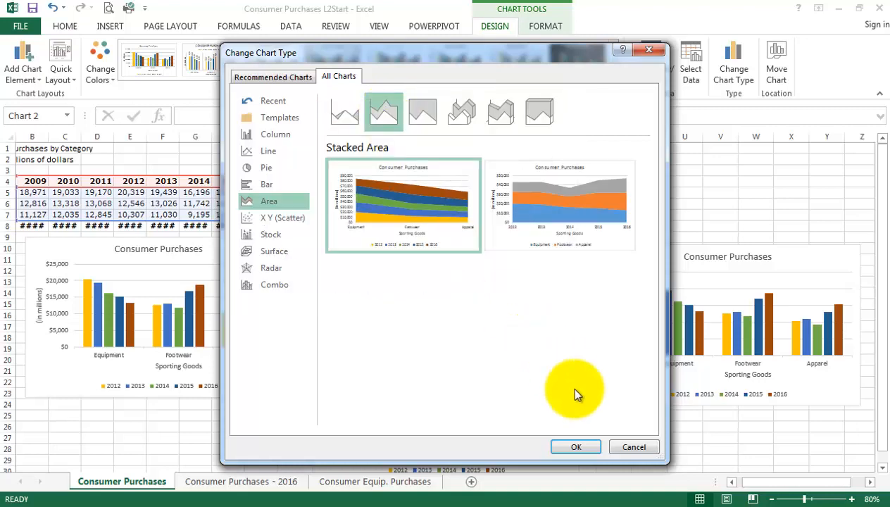
left_click(577, 447)
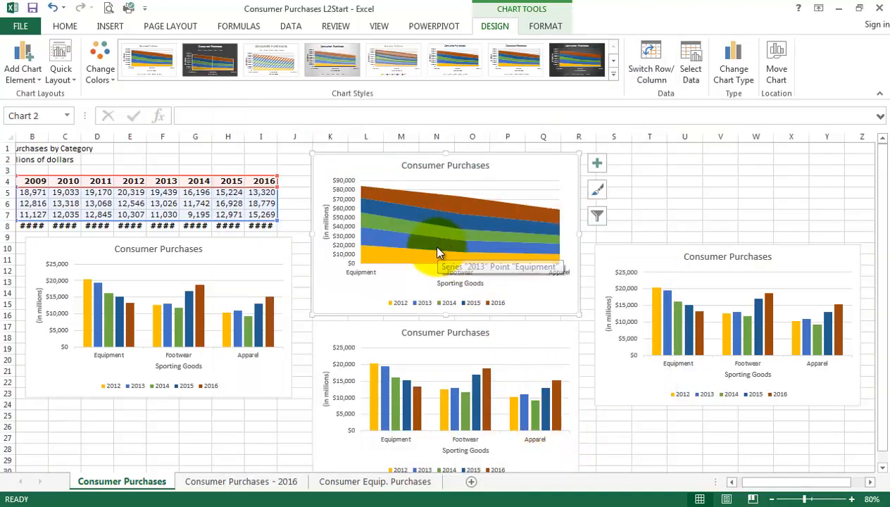
Change the chart copy at K17 to a Stacked Column chart with the sporting goods categories on the horizontal axis
left_click(514, 336)
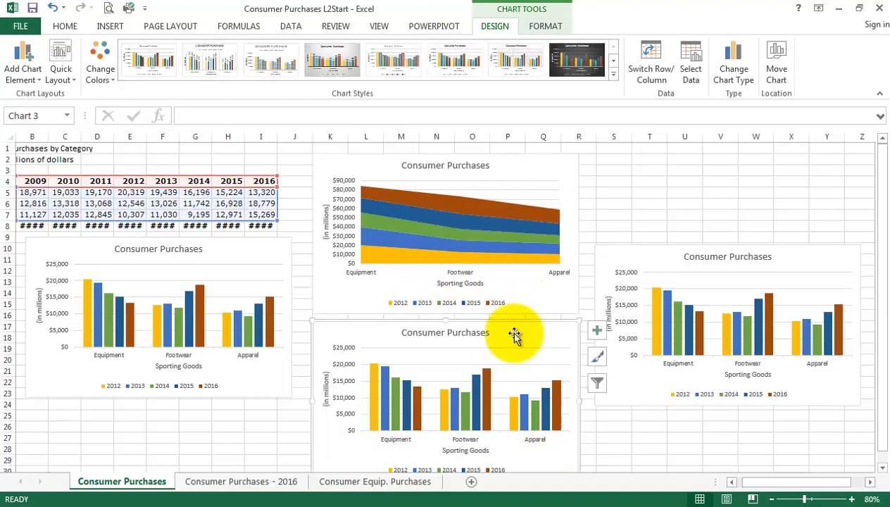
left_click(737, 83)
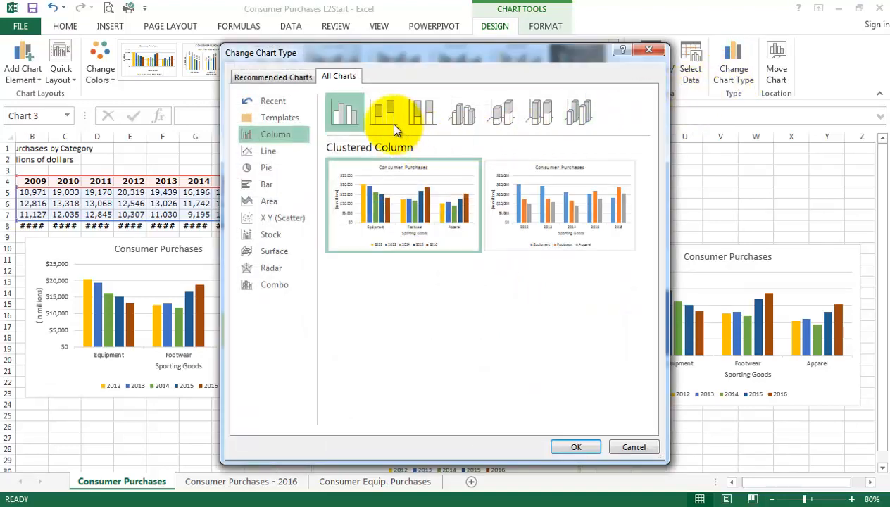
left_click(384, 114)
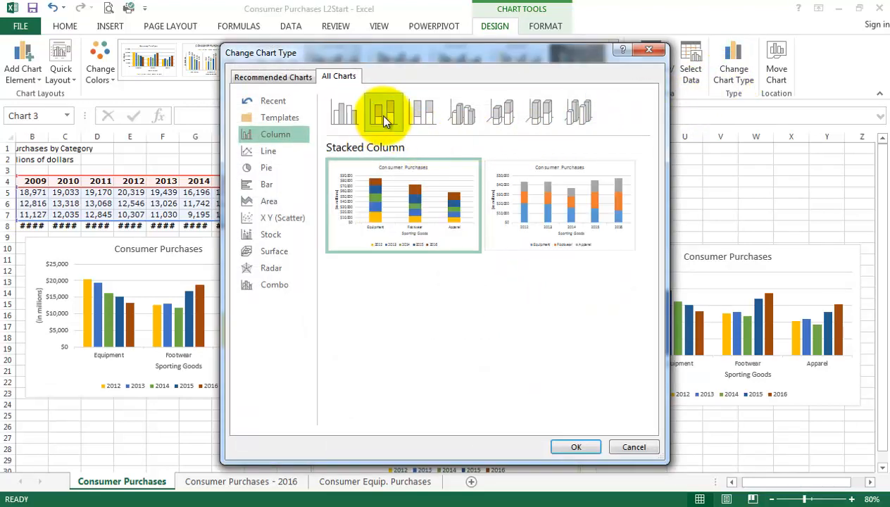
left_click(576, 448)
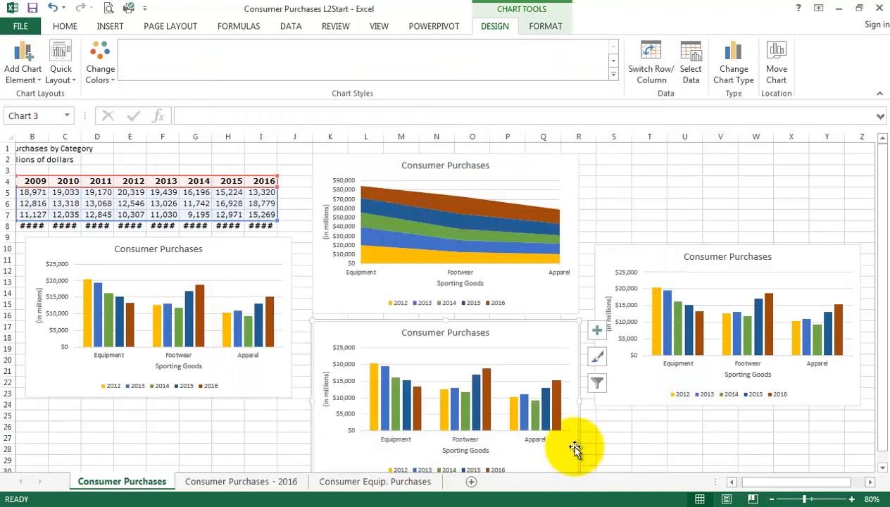
Change the clustered column chart copy across columns S to Y to a Stacked Line chart with sporting goods categories on the horizontal axis
left_click(697, 343)
left_click(697, 344)
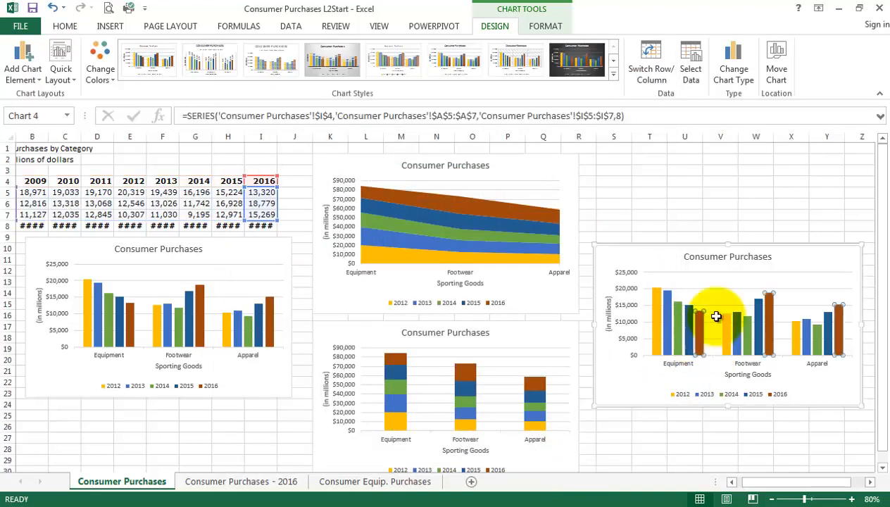
left_click(746, 81)
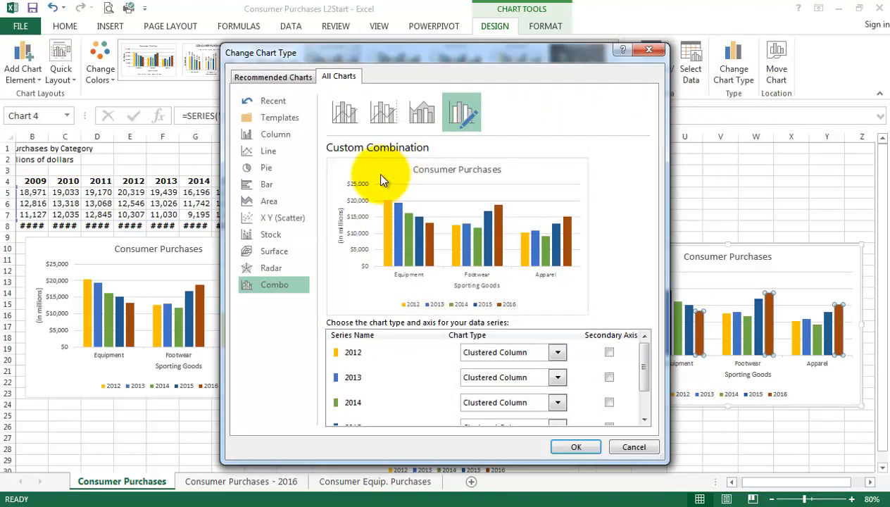
left_click(280, 152)
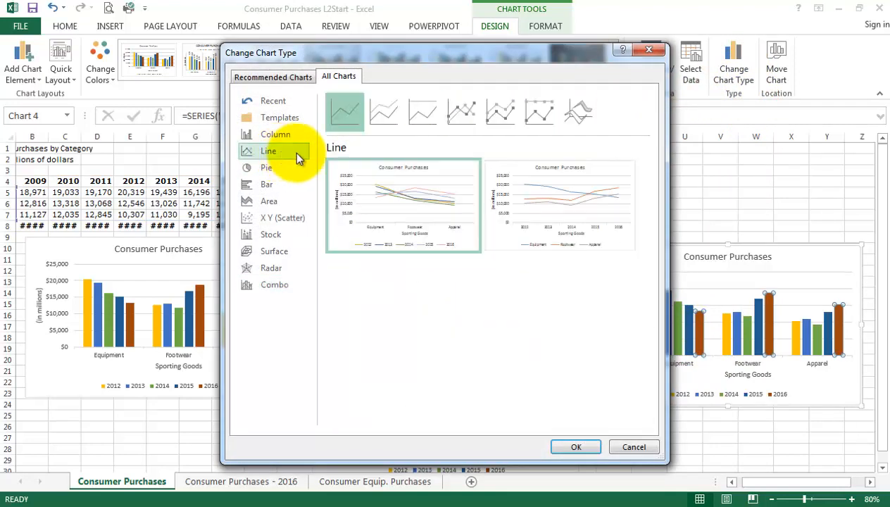
left_click(384, 113)
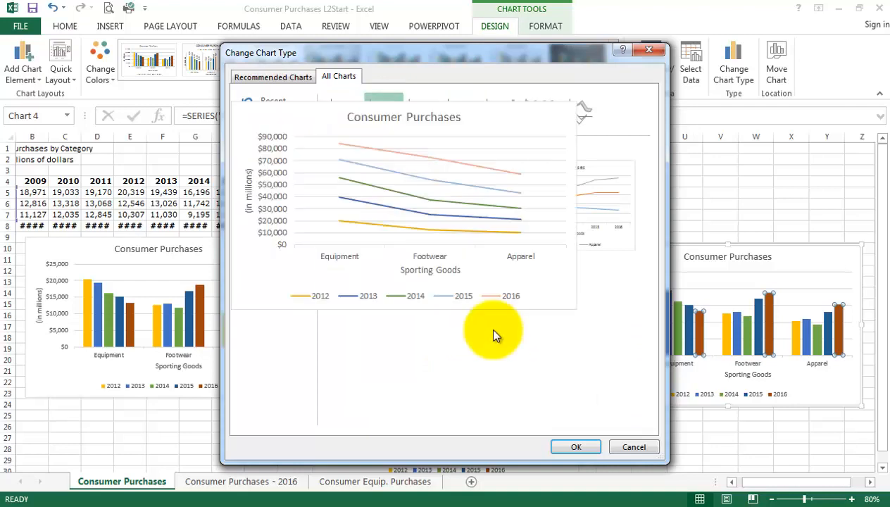
left_click(581, 457)
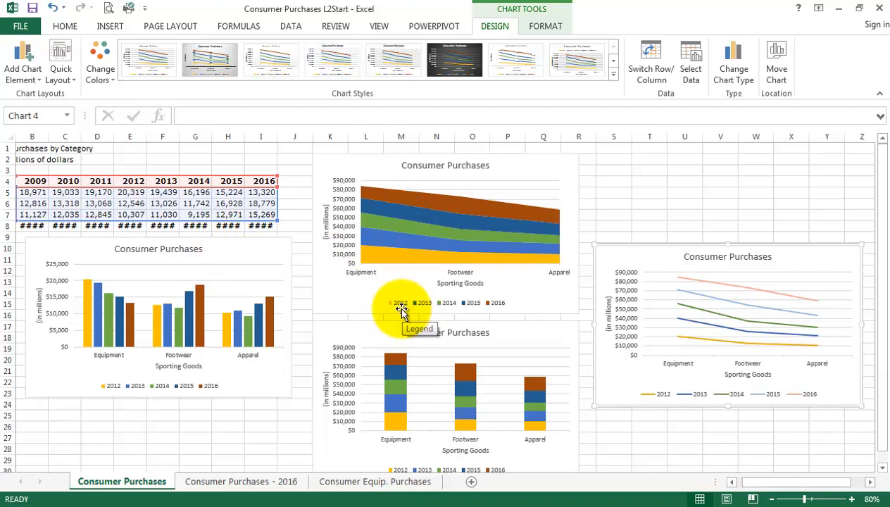
Compare the 2012 and 2016 Equipment values in cells E5 and I5 with the Equipment column of the stacked column chart
left_click(131, 192)
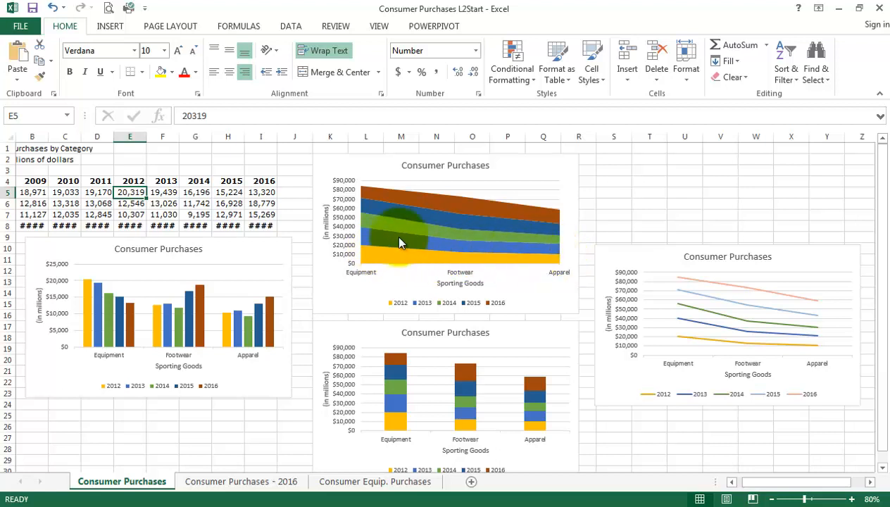
left_click(267, 193)
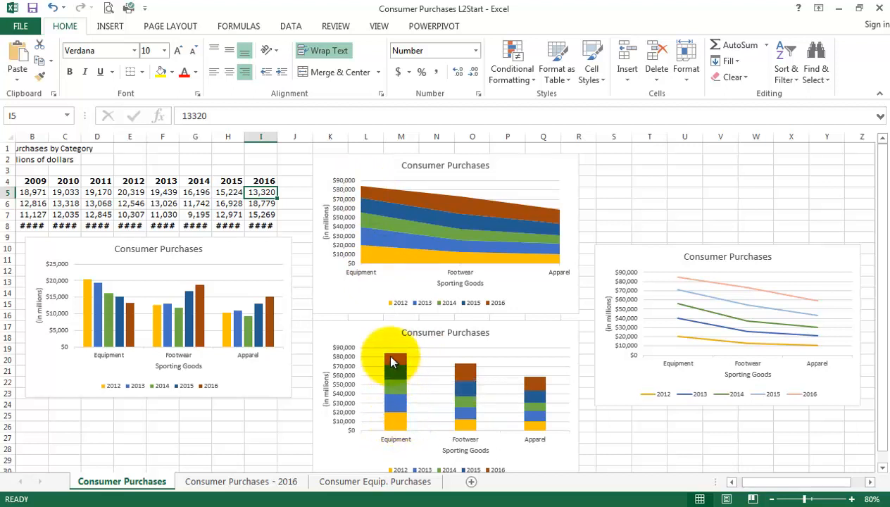
mouse_move(392, 361)
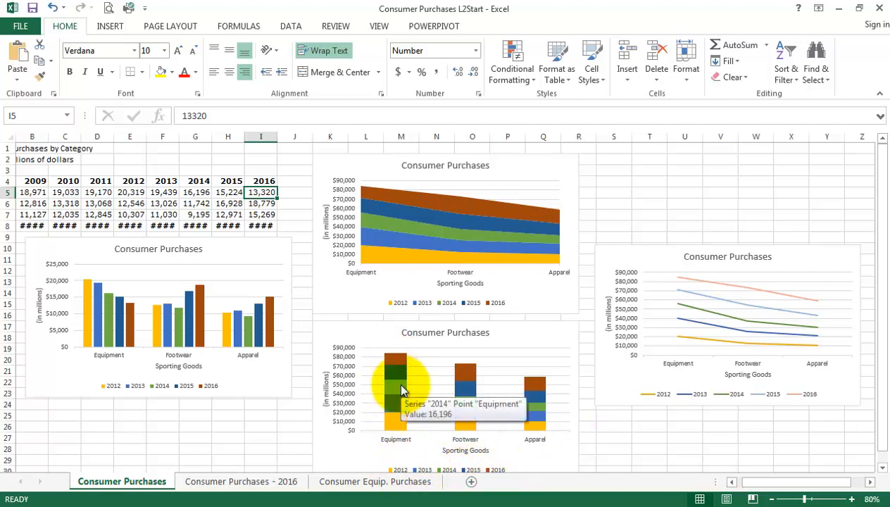
Change the stacked area chart at K2 to a 100% Stacked Area chart, keeping sporting goods categories on the horizontal axis
left_click(490, 189)
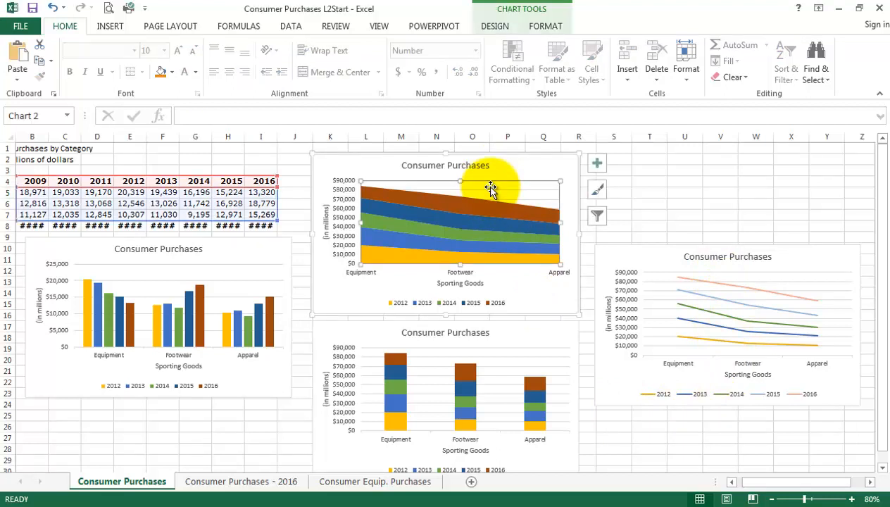
left_click(527, 163)
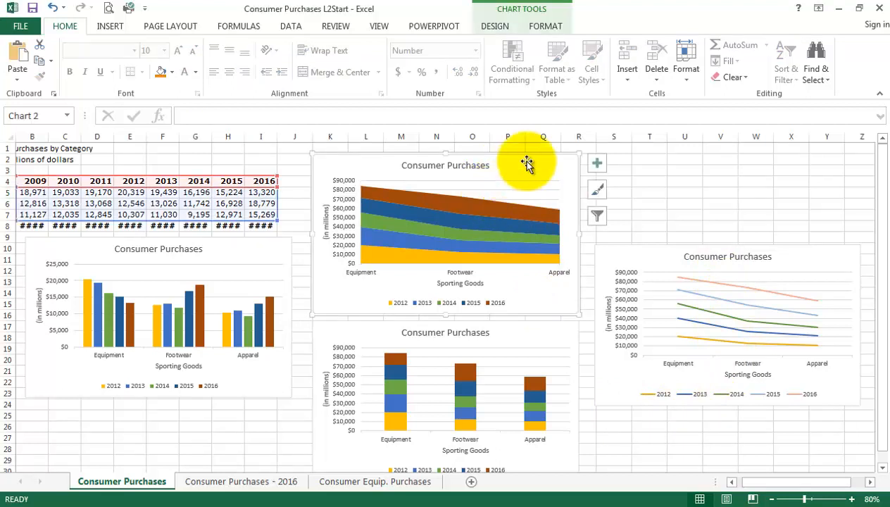
left_click(544, 27)
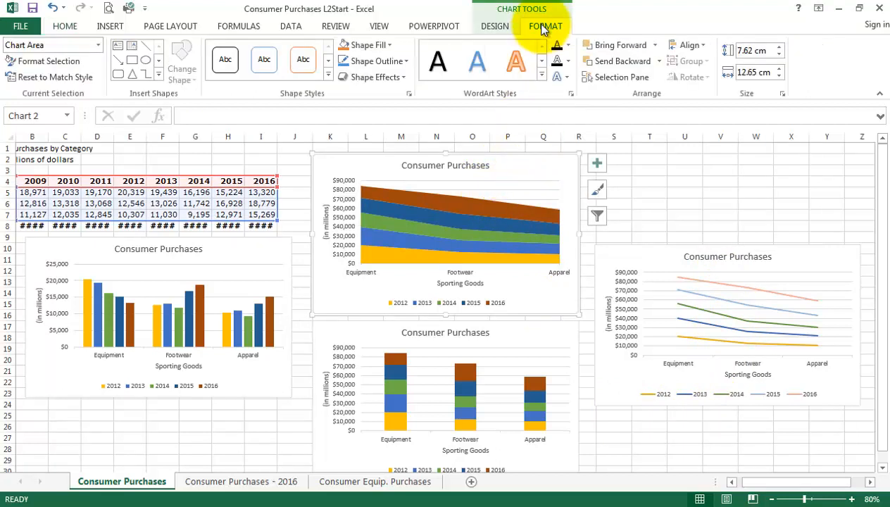
left_click(494, 26)
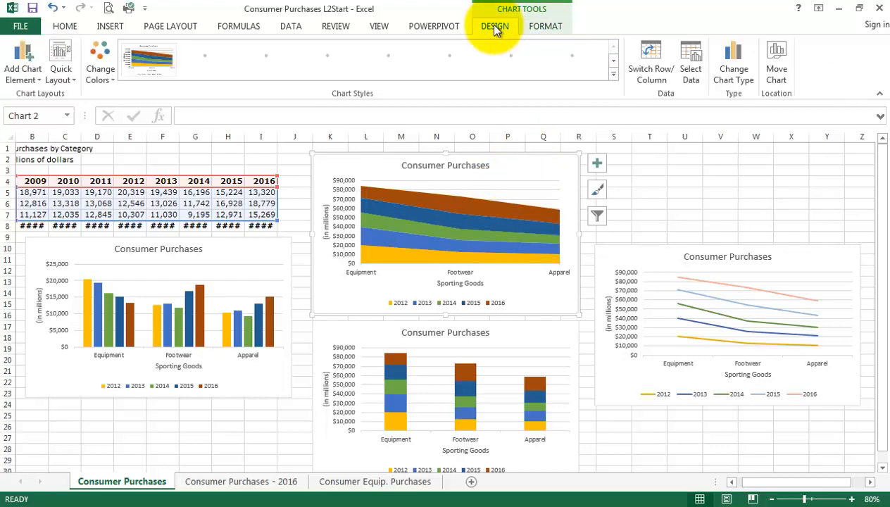
left_click(730, 77)
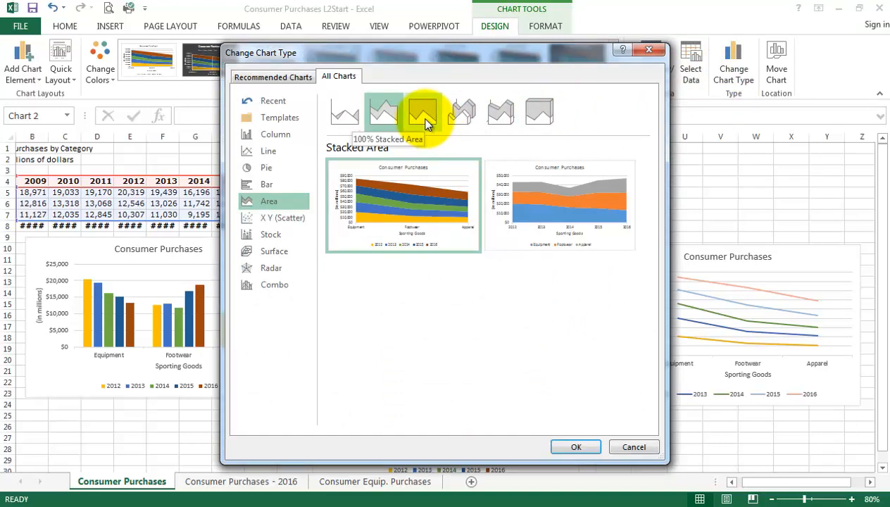
left_click(421, 114)
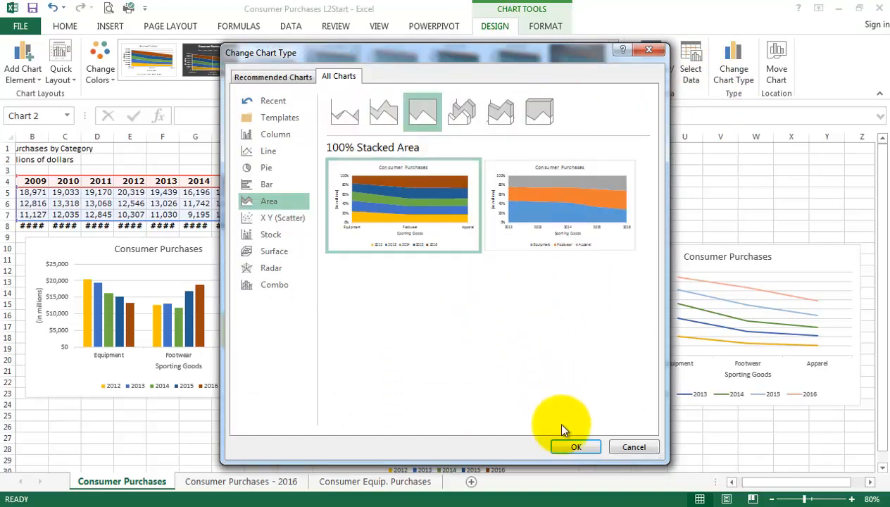
left_click(574, 448)
Change the stacked column chart at K17 to a 100% Stacked Column chart with sporting goods categories on the horizontal axis
left_click(496, 353)
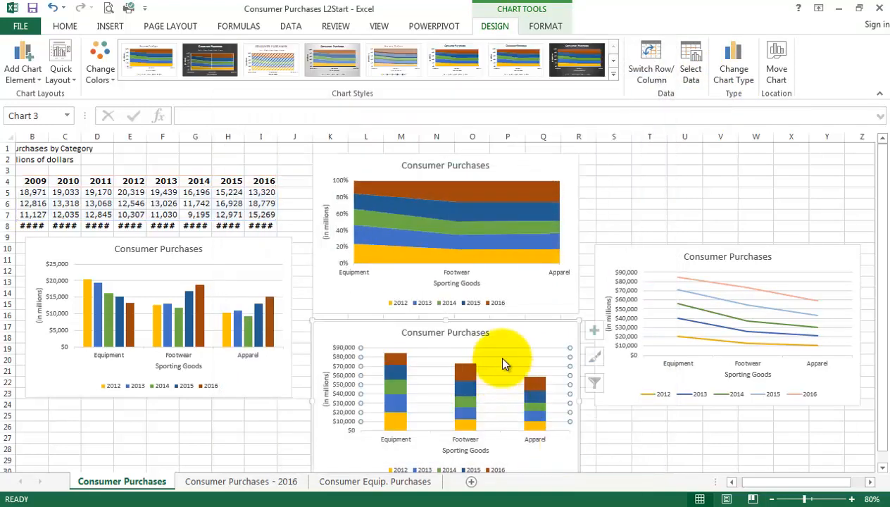
left_click(735, 65)
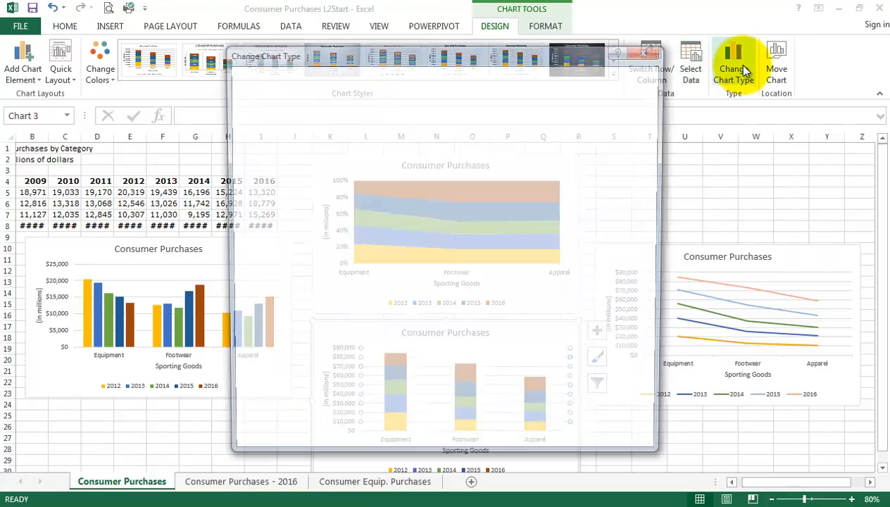
left_click(422, 111)
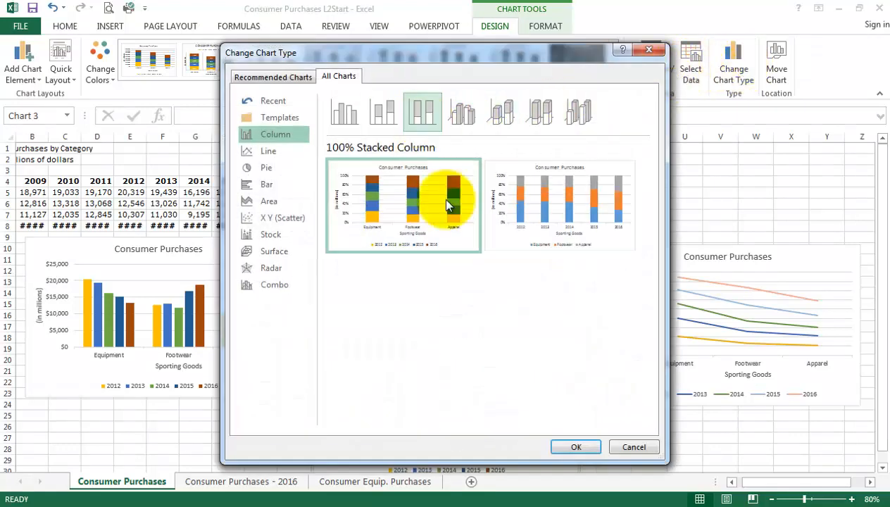
left_click(574, 448)
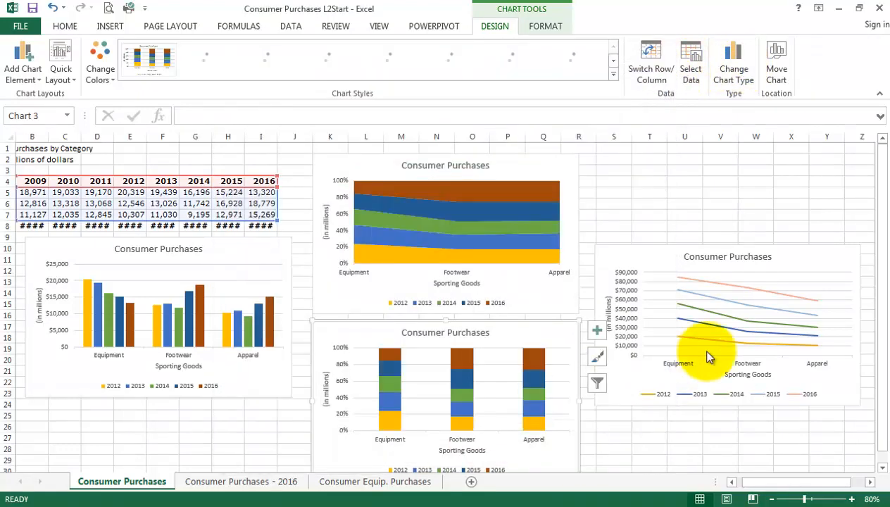
Change the stacked line chart to a 100% Stacked Line chart with sporting goods categories on the horizontal axis, and deselect it
left_click(733, 295)
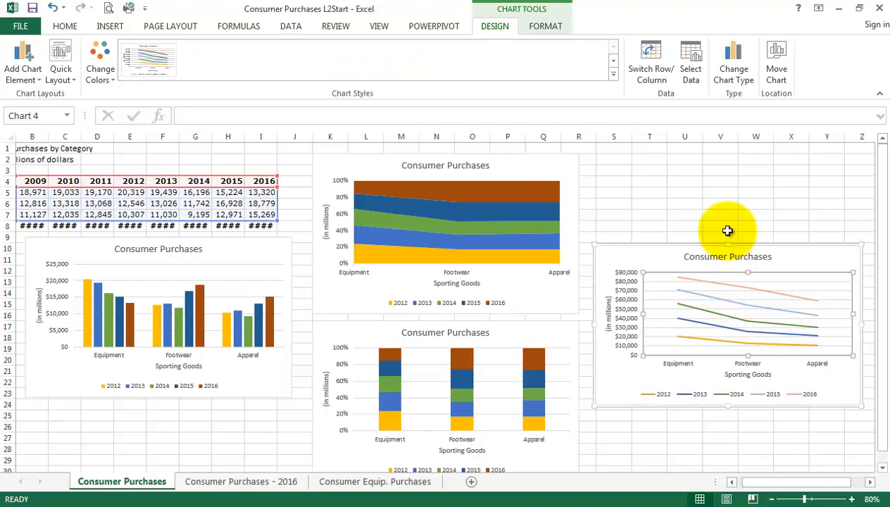
left_click(735, 79)
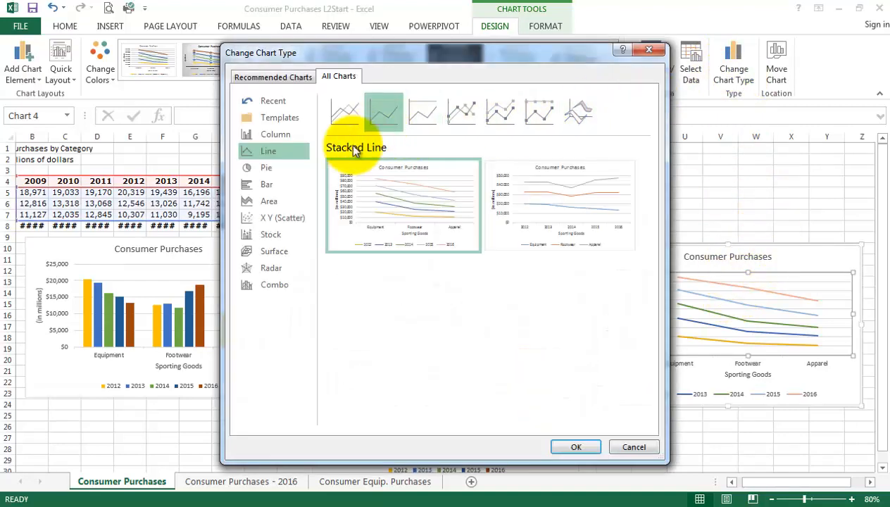
left_click(412, 111)
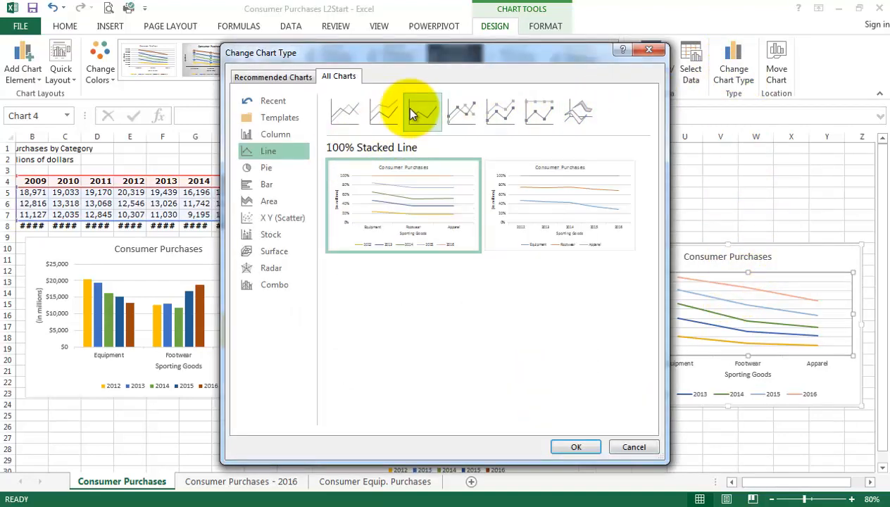
left_click(576, 451)
left_click(680, 201)
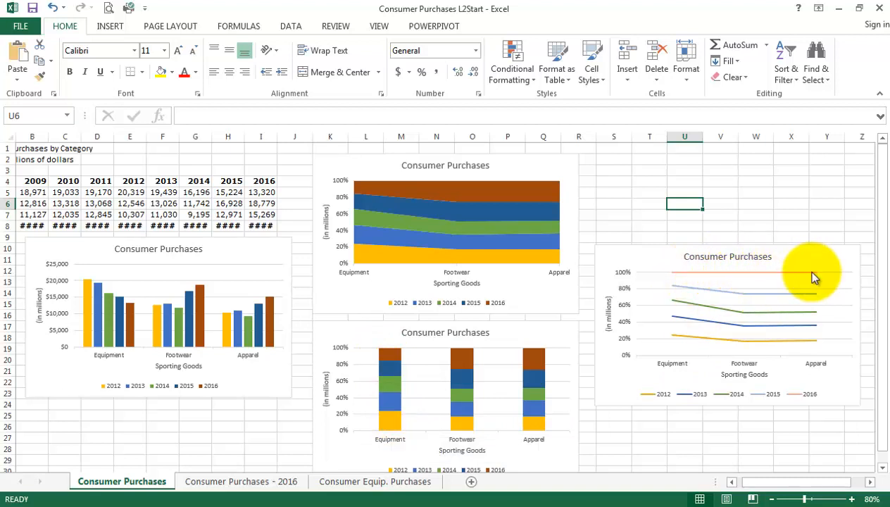
mouse_move(812, 273)
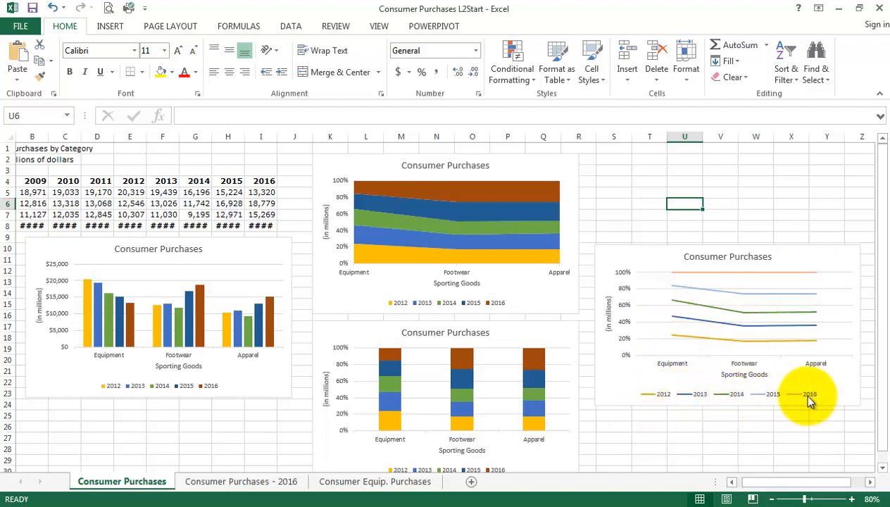
Switch rows and columns in the 100% Stacked Area chart so the years run along the horizontal axis
left_click(456, 235)
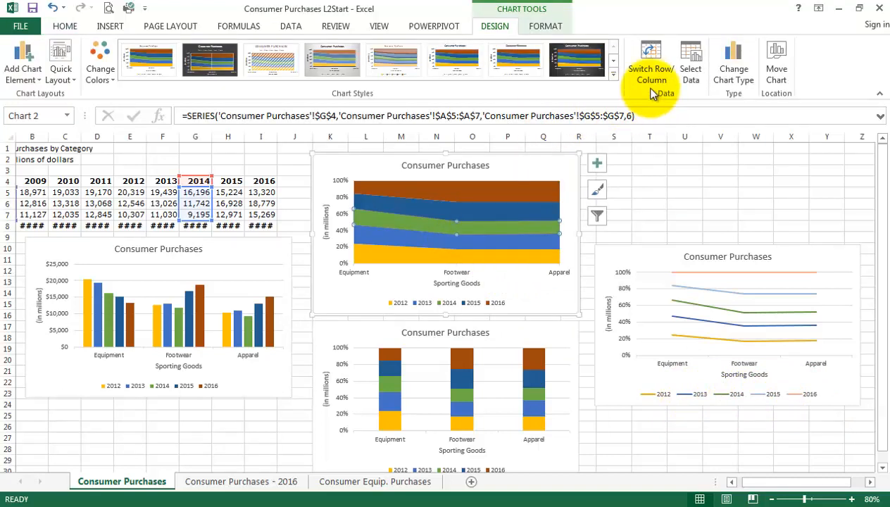
left_click(649, 84)
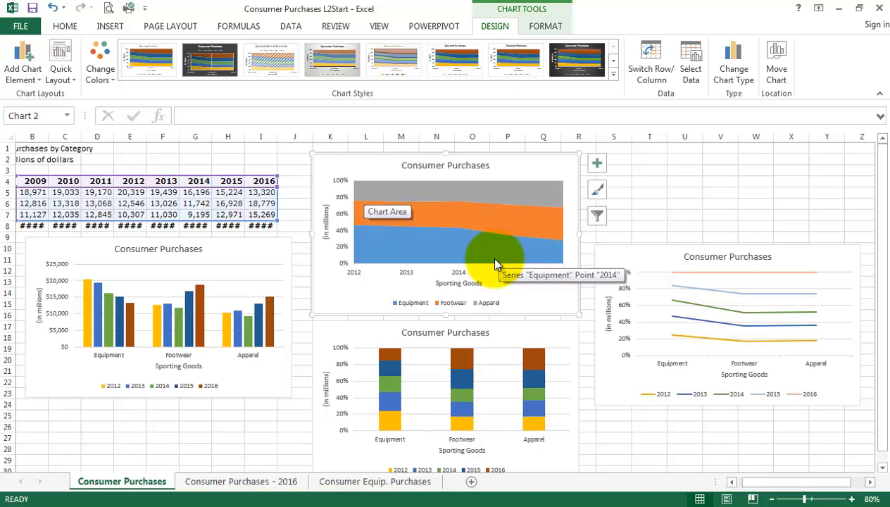
Review the yearly purchases by sport and the Total row on the Consumer Equip. Purchases sheet
left_click(380, 482)
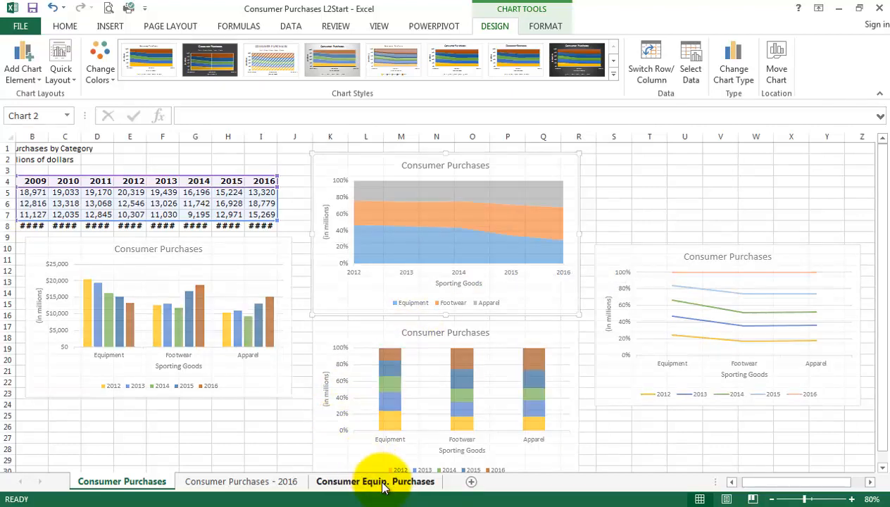
left_click(490, 363)
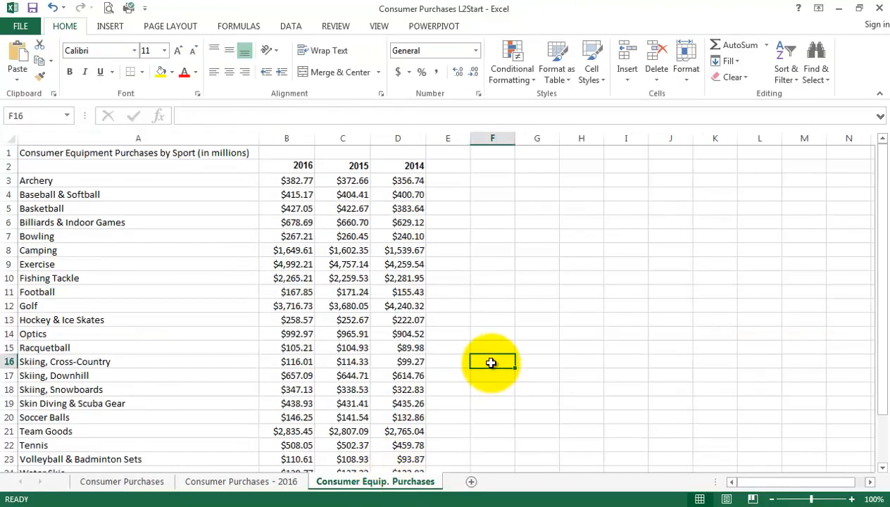
scroll(499, 325, "down", 1)
scroll(501, 323, "down", 1)
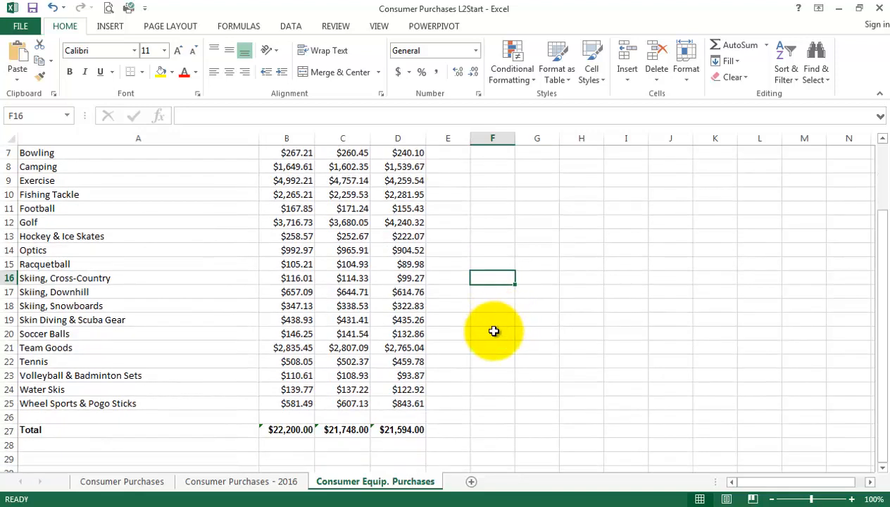
scroll(497, 310, "up", 1)
scroll(493, 267, "up", 1)
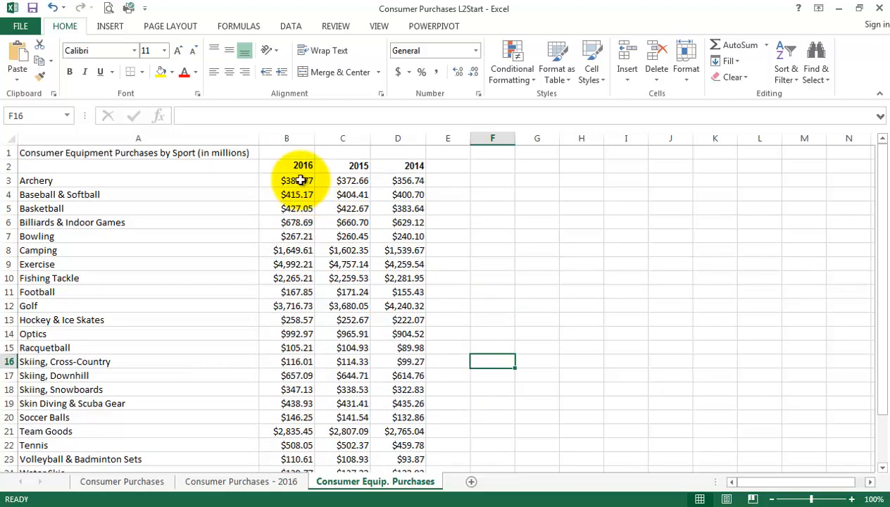
scroll(449, 415, "down", 1)
scroll(448, 416, "down", 1)
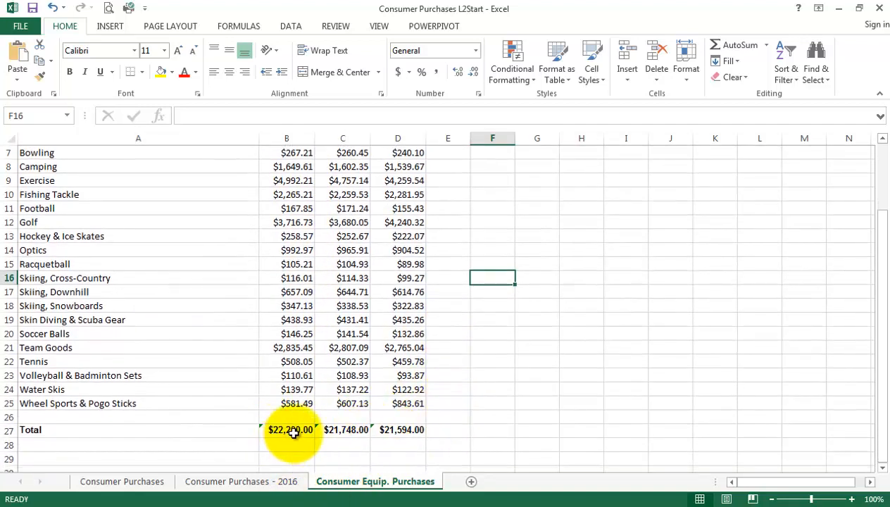
AutoFit the widths of columns B to I on the Consumer Purchases sheet so the yearly totals in row 8 fit
left_click(153, 483)
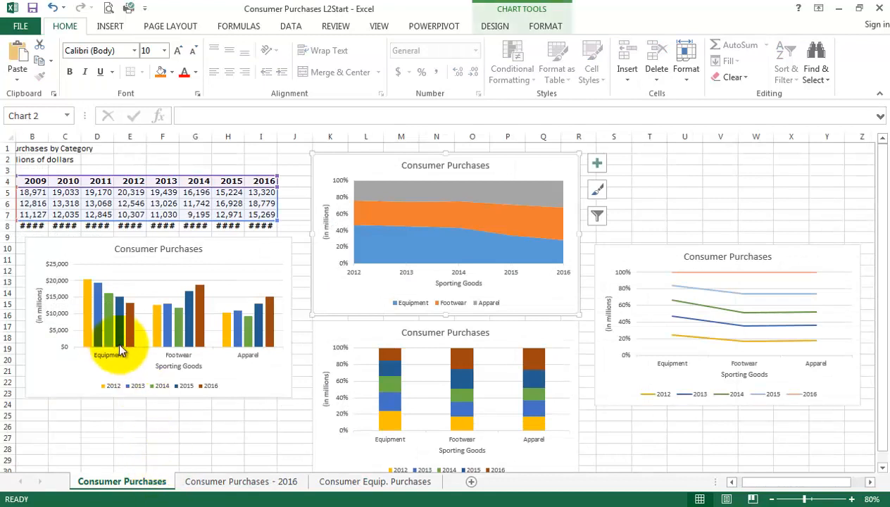
double_click(278, 131)
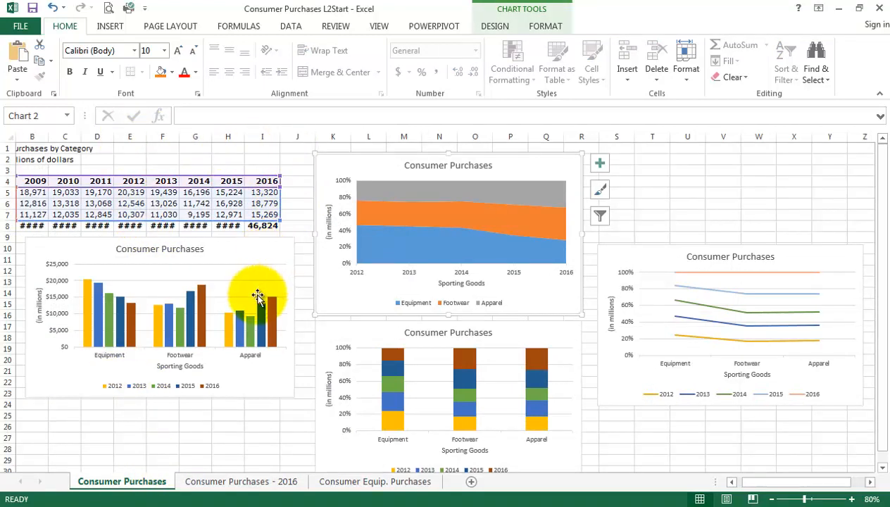
left_click(733, 482)
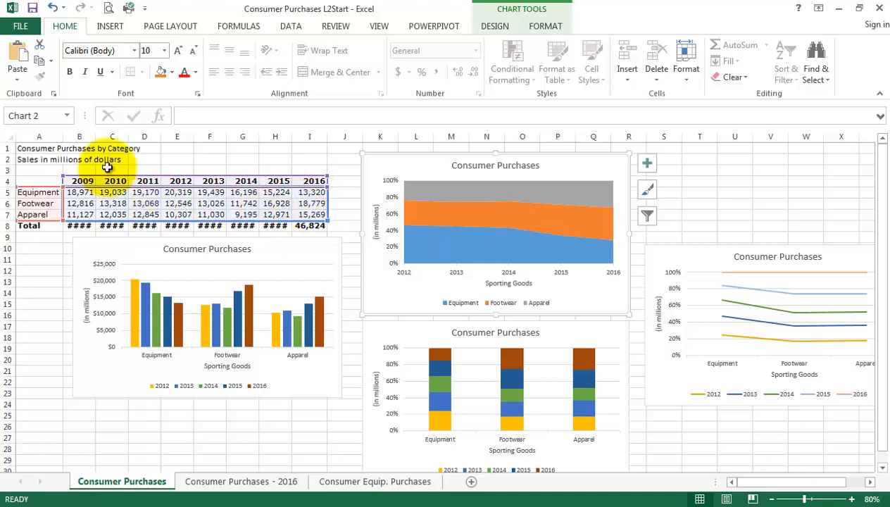
left_click_drag(86, 134, 294, 134)
double_click(293, 133)
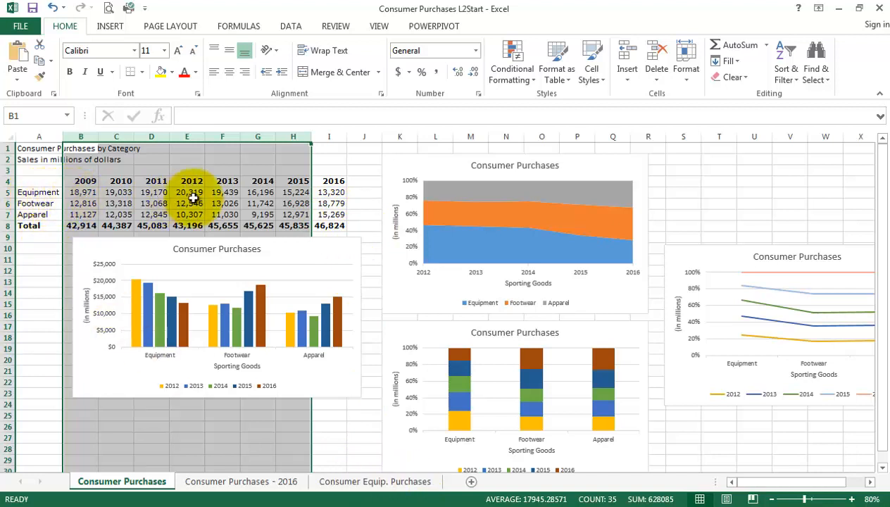
left_click(335, 192)
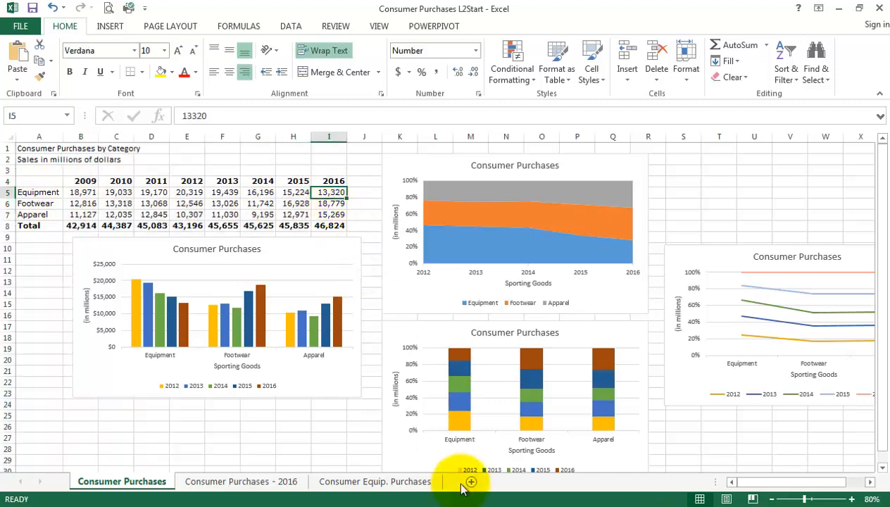
Insert a 2-D Pie chart of the sports and their 2016 purchases (A3:B25) on the Consumer Equip. Purchases sheet
left_click(407, 481)
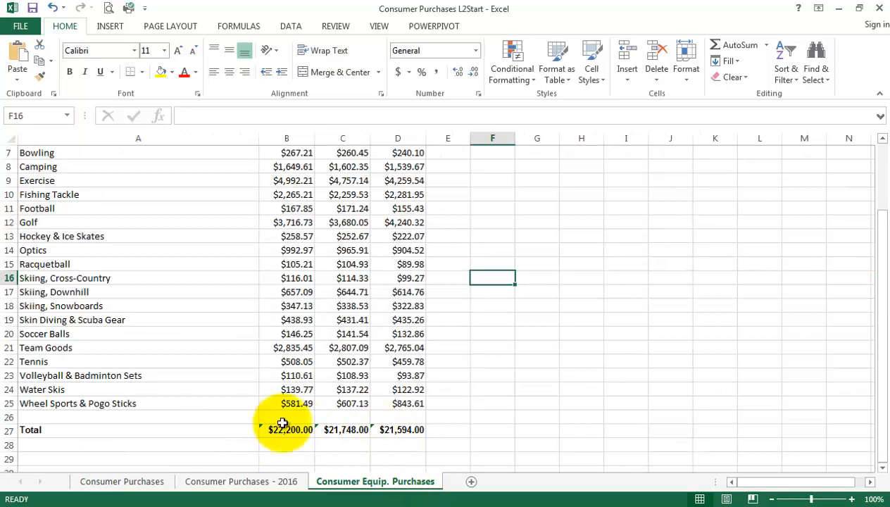
scroll(525, 390, "up", 2)
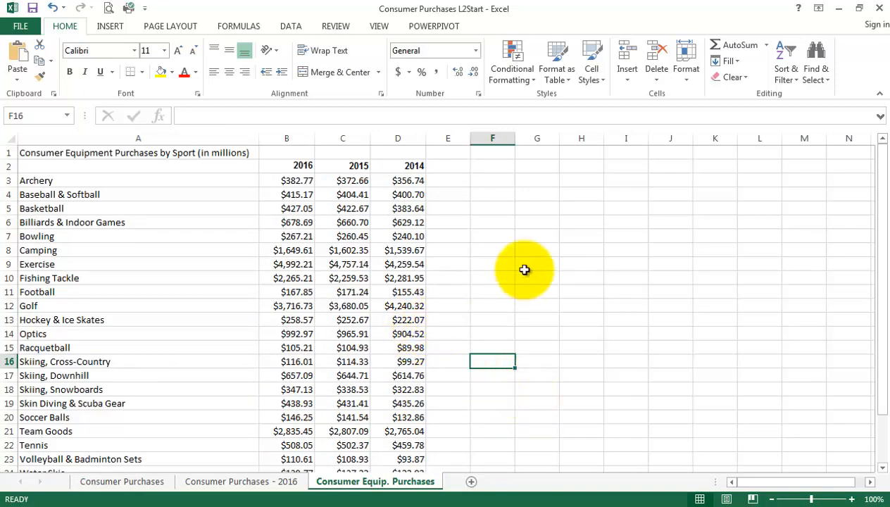
scroll(525, 270, "down", 1)
scroll(527, 269, "up", 1)
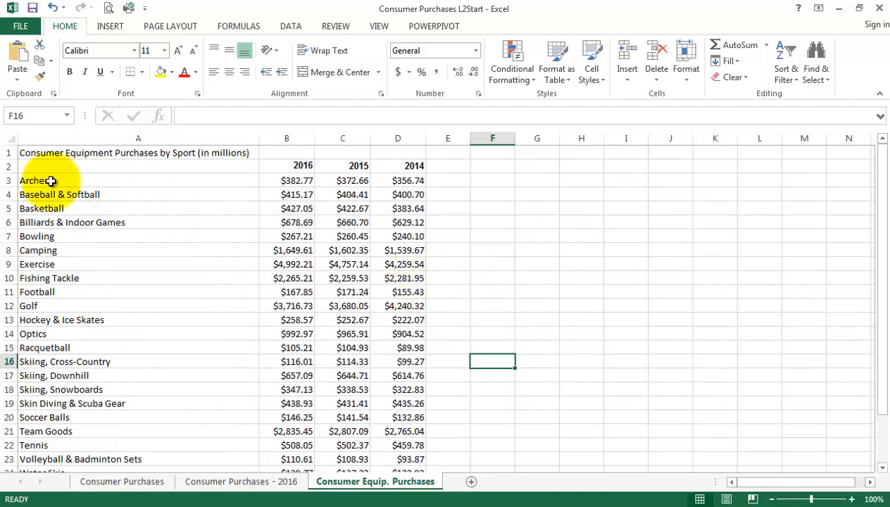
left_click_drag(45, 181, 307, 445)
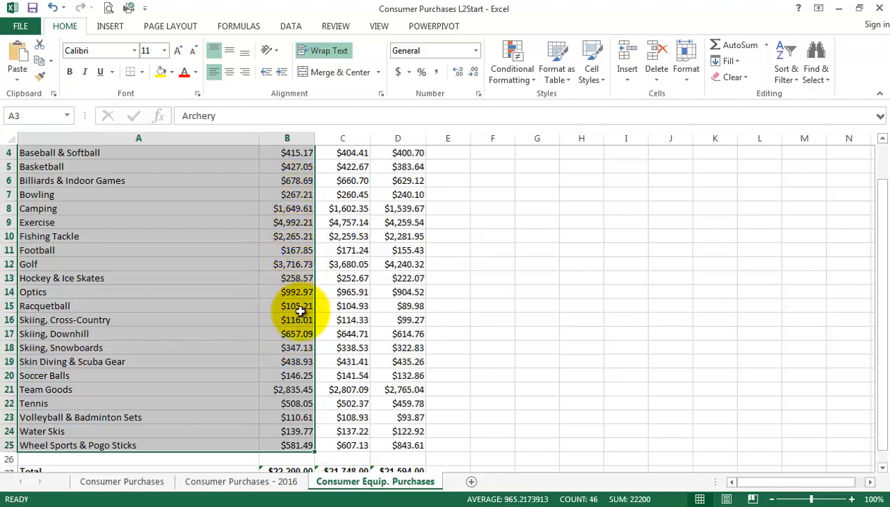
scroll(301, 319, "up", 1)
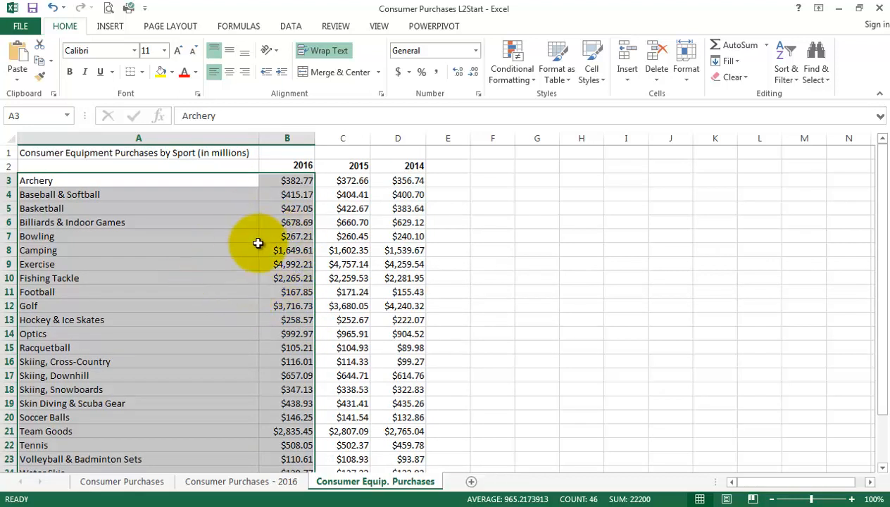
left_click(107, 27)
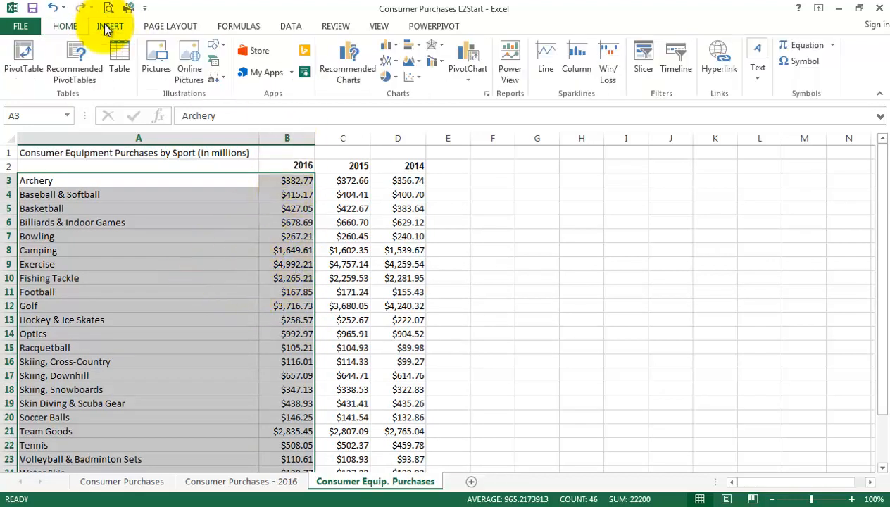
left_click(352, 74)
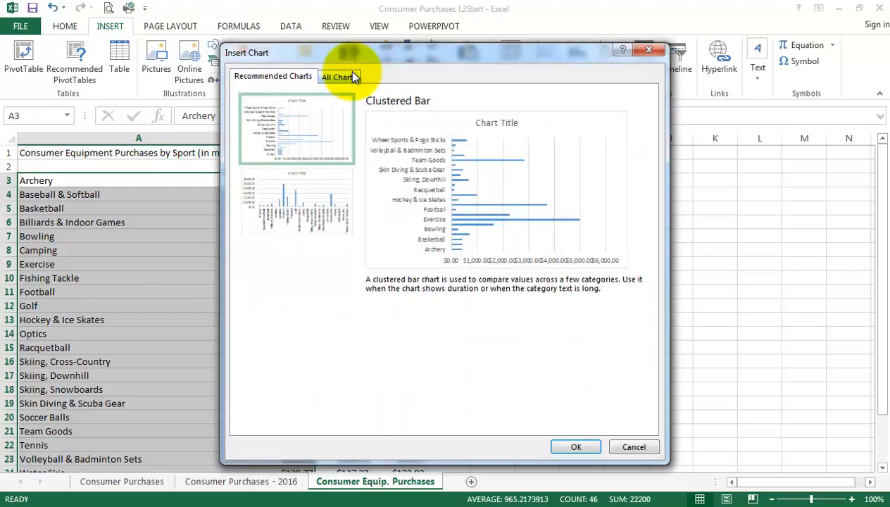
left_click(340, 78)
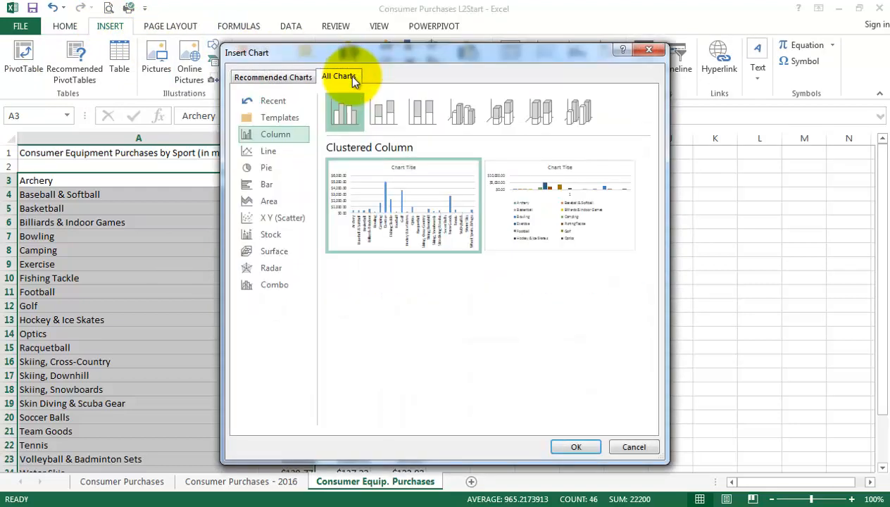
left_click(266, 166)
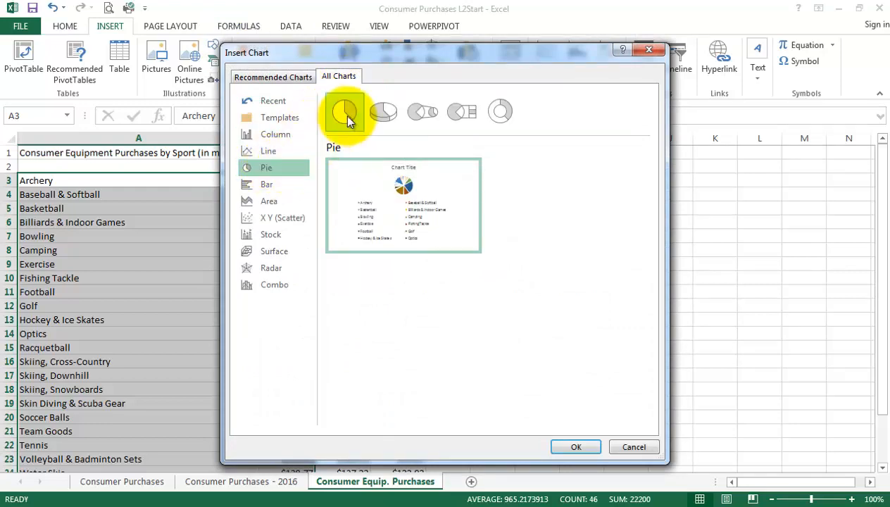
left_click(574, 446)
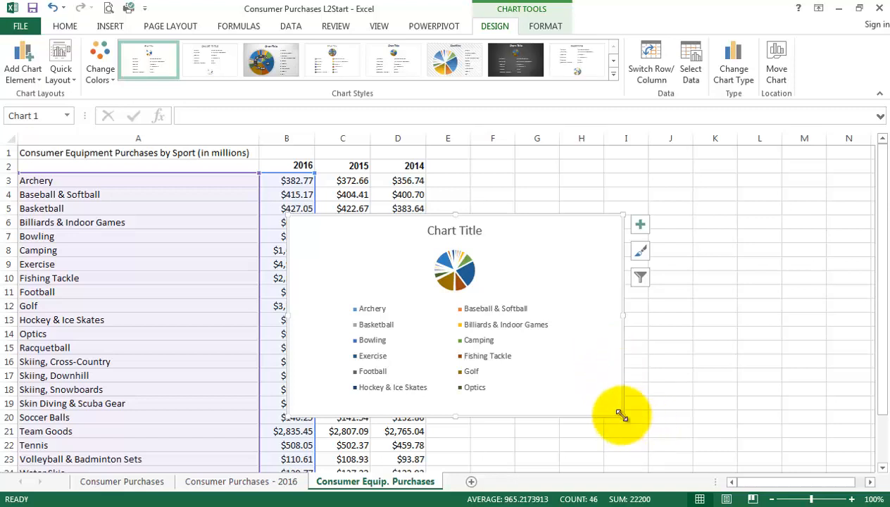
Enlarge the pie chart so its whole legend fits, and move it beside the table, clear of the 2014 column
left_click_drag(619, 413, 765, 459)
left_click_drag(528, 216, 527, 160)
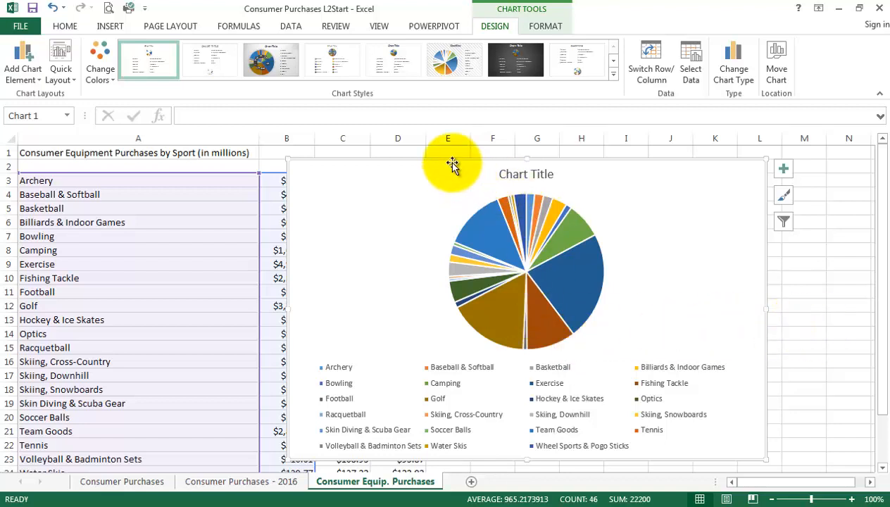
left_click_drag(451, 160, 604, 162)
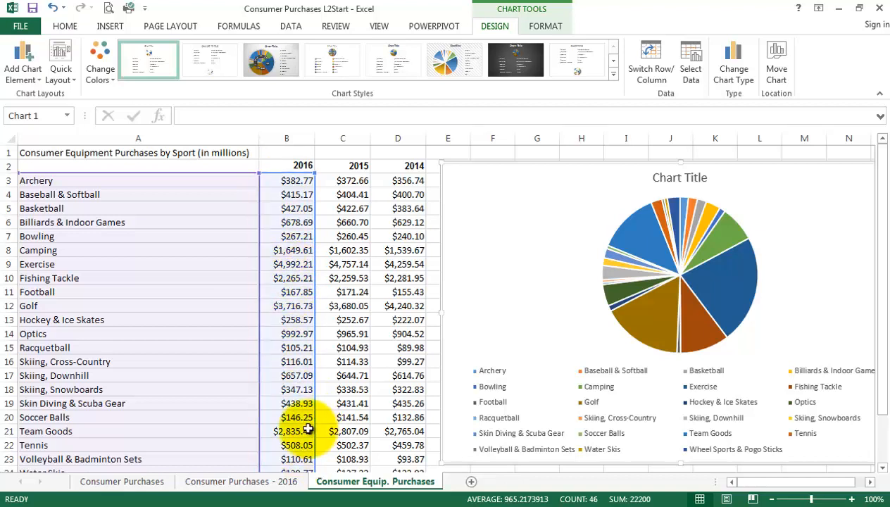
Fill the Exercise values for 2016, 2015 and 2014 (B9:D9) with yellow
left_click(348, 250)
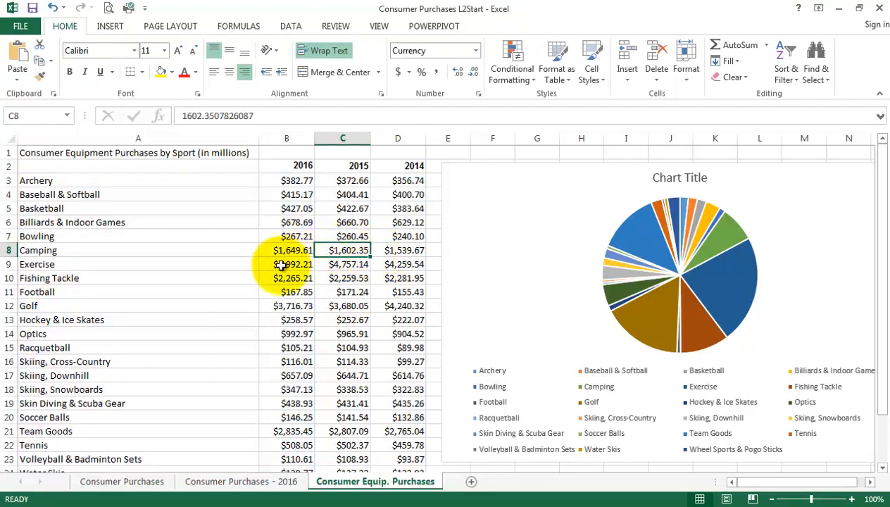
left_click_drag(280, 264, 397, 264)
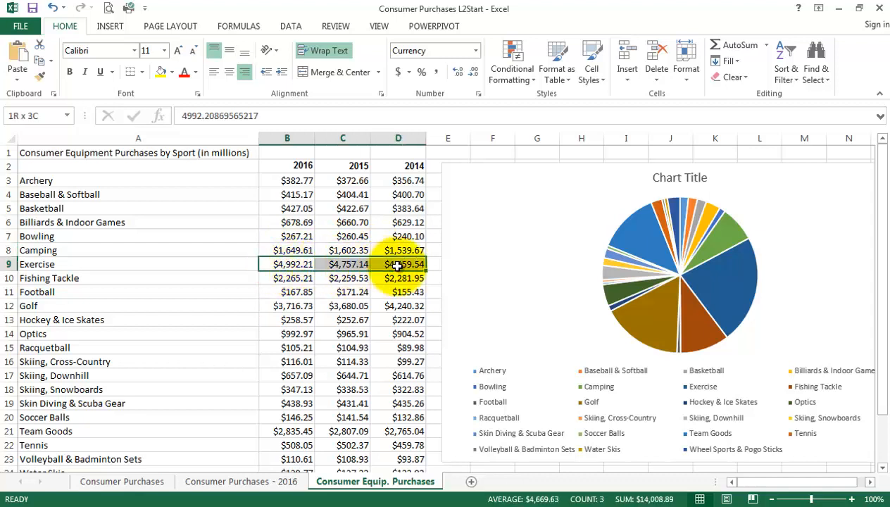
left_click(160, 72)
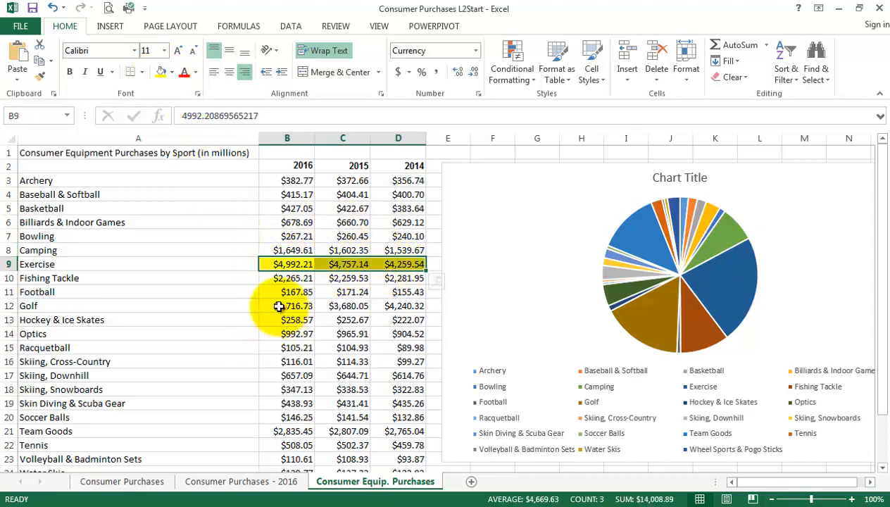
Fill the Golf values for all three years (B12:D12) with light blue and deselect the range
left_click_drag(283, 305, 409, 306)
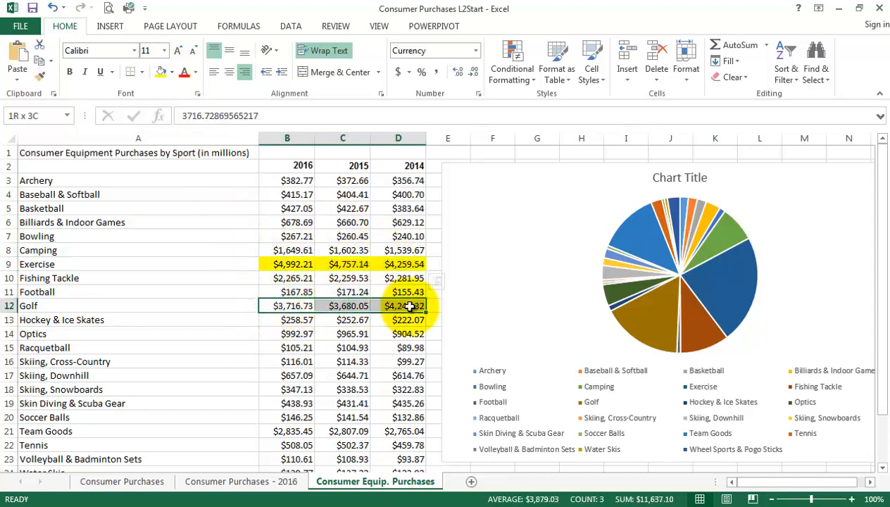
left_click(160, 72)
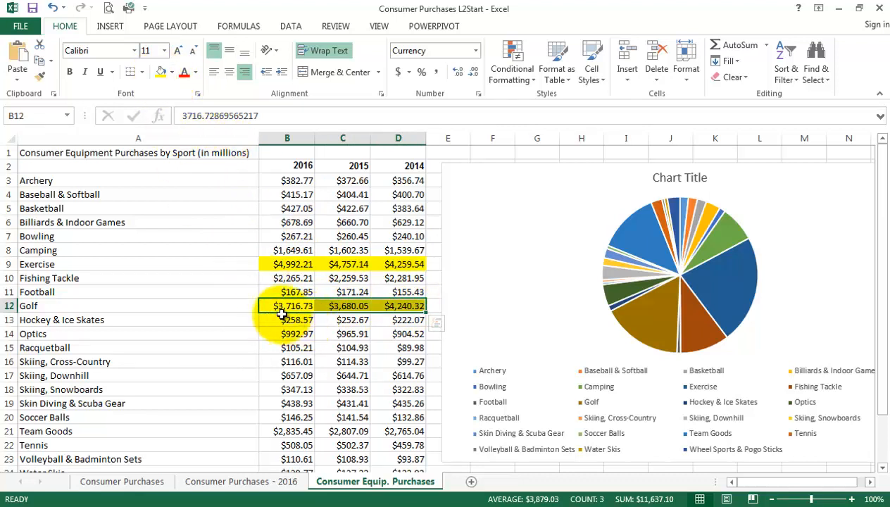
left_click(173, 74)
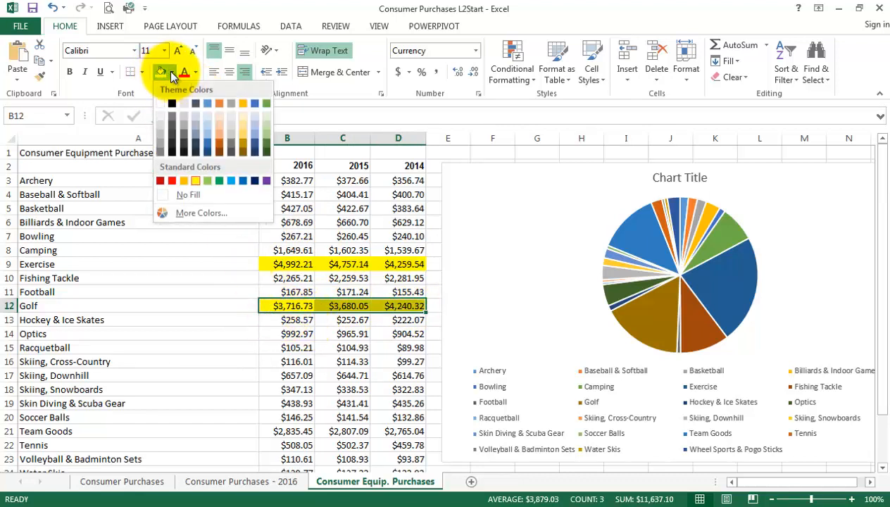
left_click(203, 135)
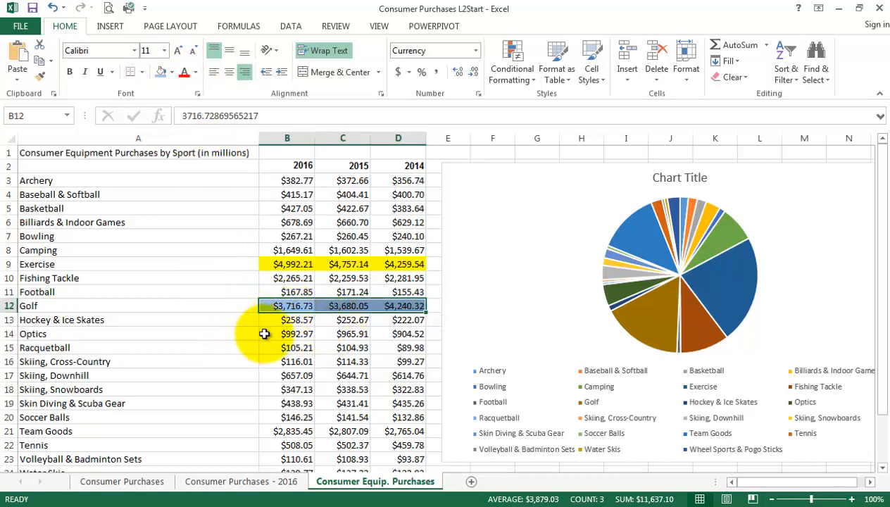
left_click(265, 334)
left_click(288, 306)
left_click(345, 305)
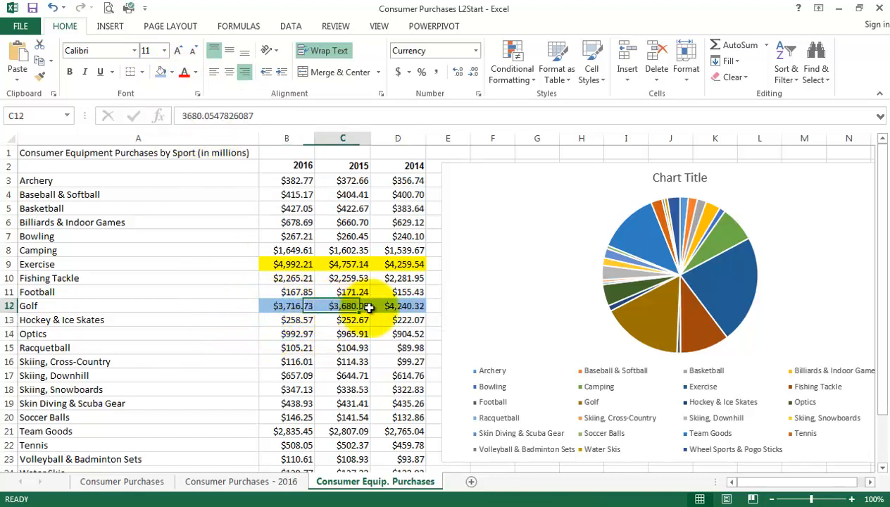
left_click(400, 305)
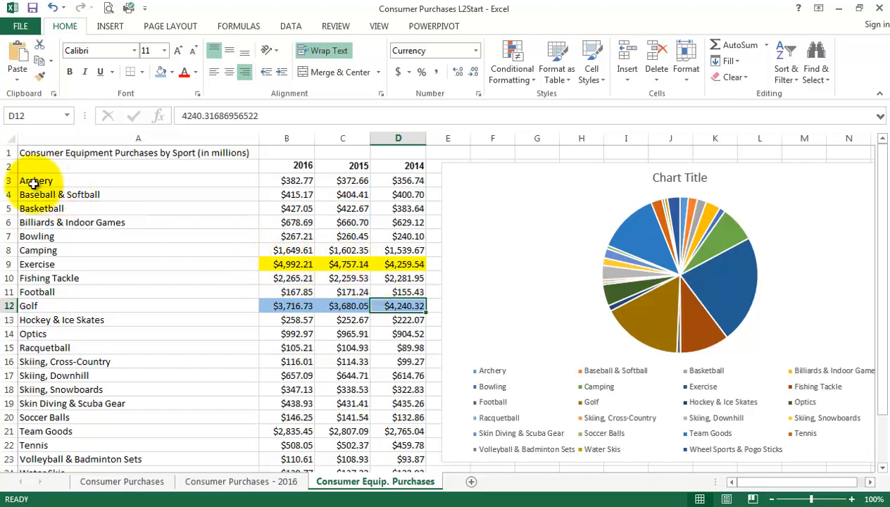
Sort only the sports and their 2016 values (A3:B25) by Column B values, Largest to Smallest
left_click_drag(32, 181, 294, 421)
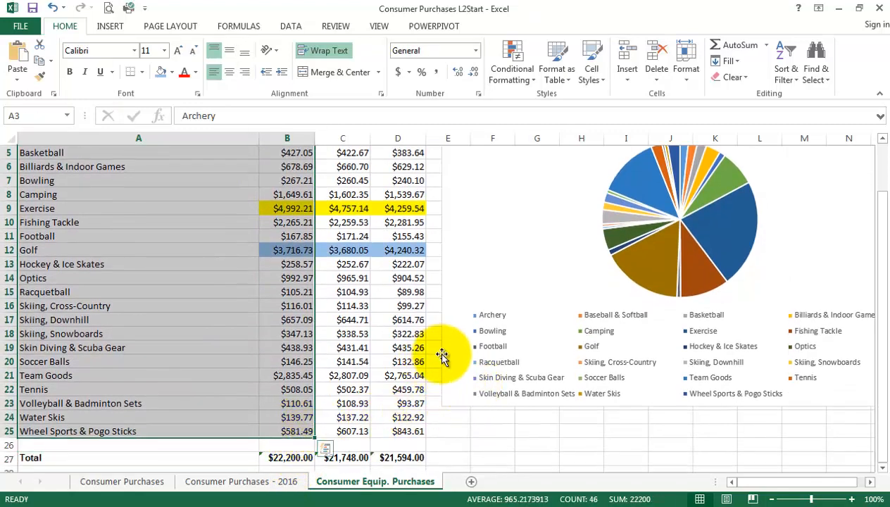
scroll(415, 357, "up", 2)
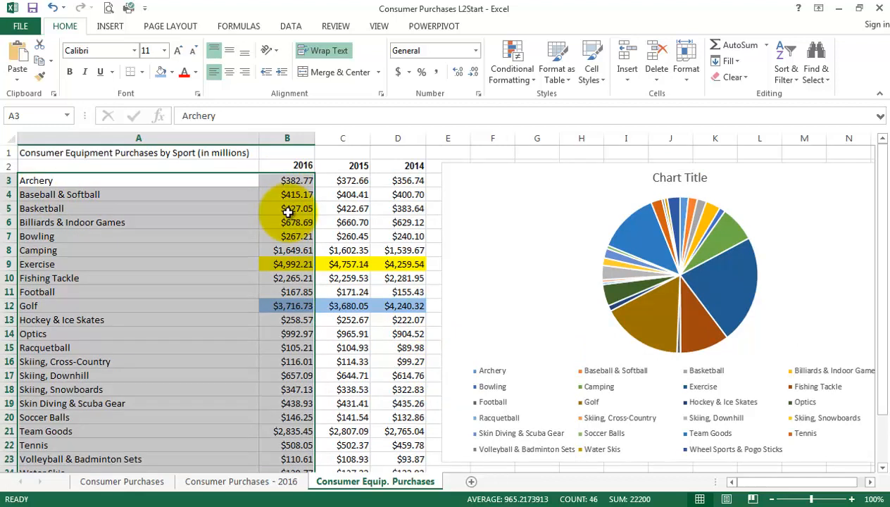
left_click(290, 26)
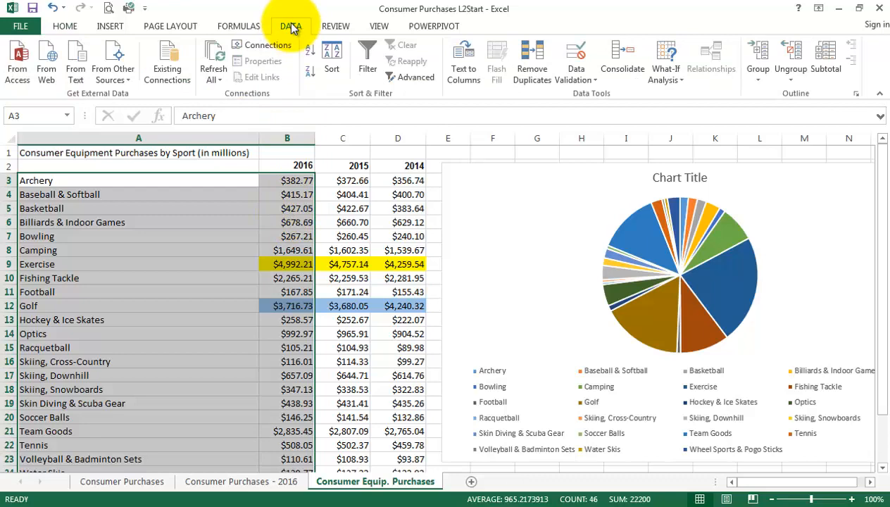
left_click(333, 61)
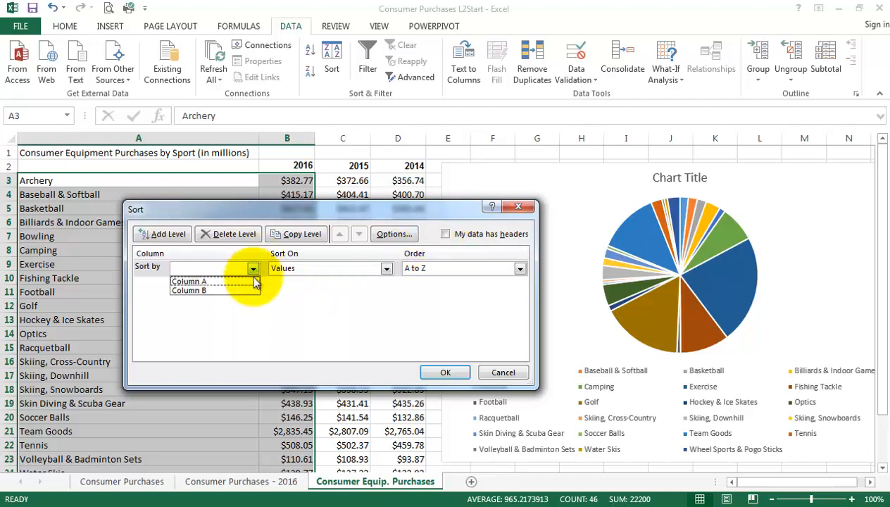
left_click(236, 289)
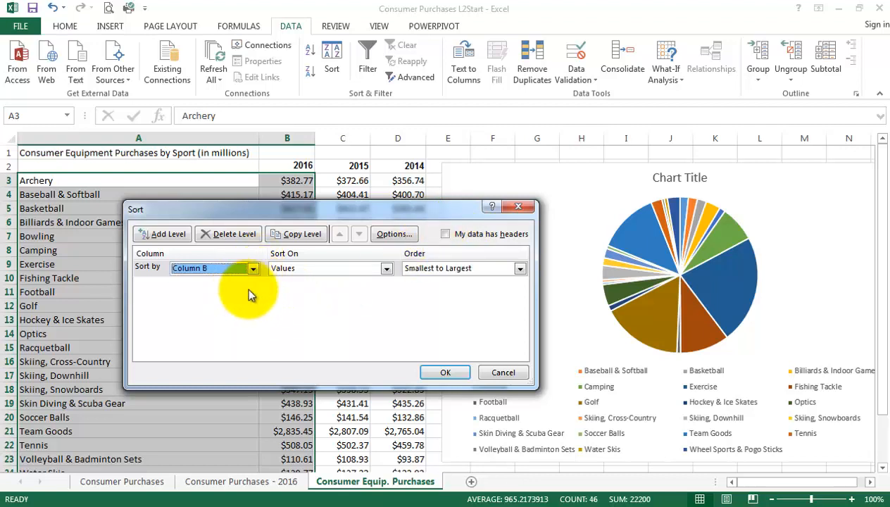
left_click(519, 268)
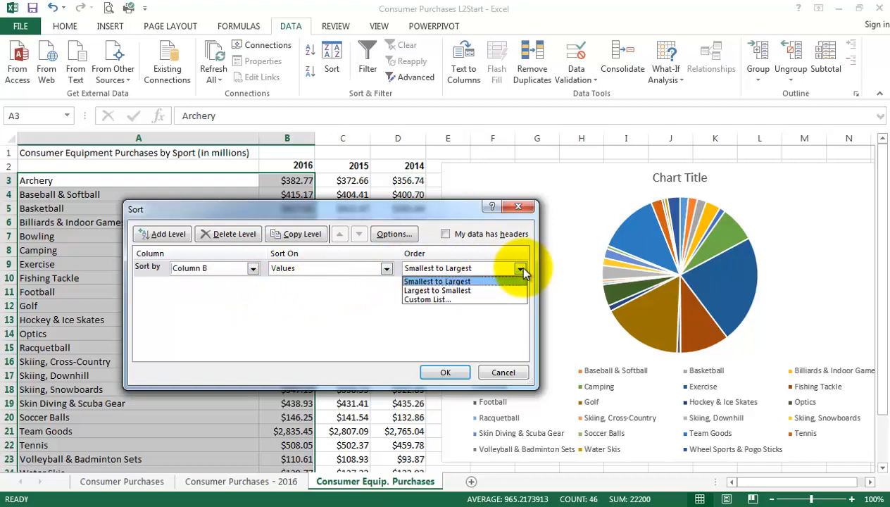
left_click(498, 296)
left_click(445, 372)
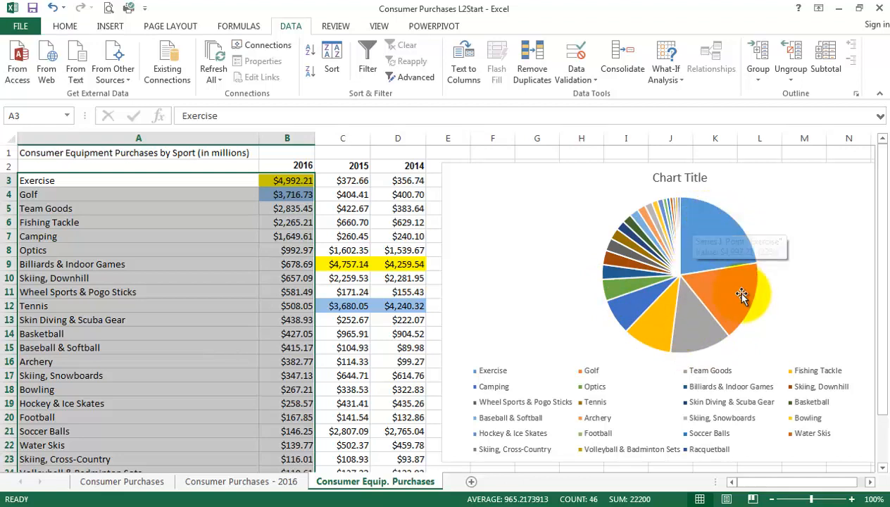
Check the slices of the sorted pie chart, and undo the sort of columns A and B
mouse_move(742, 294)
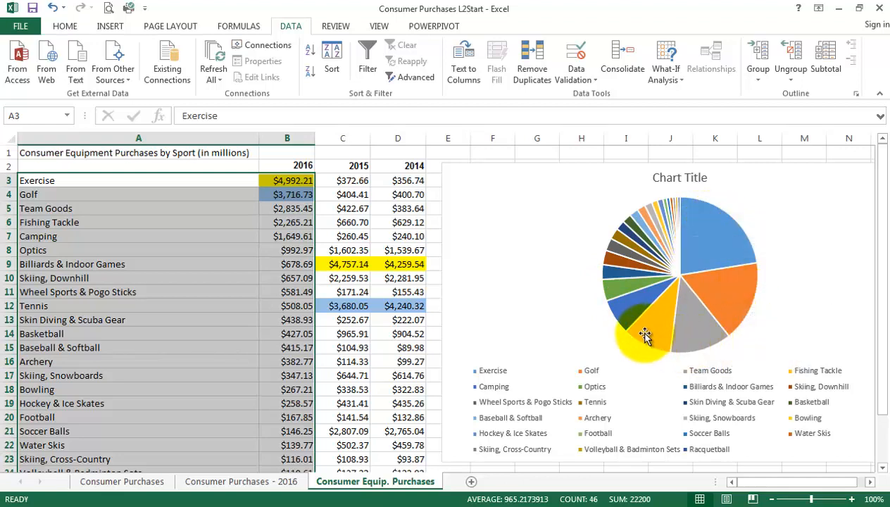
mouse_move(643, 333)
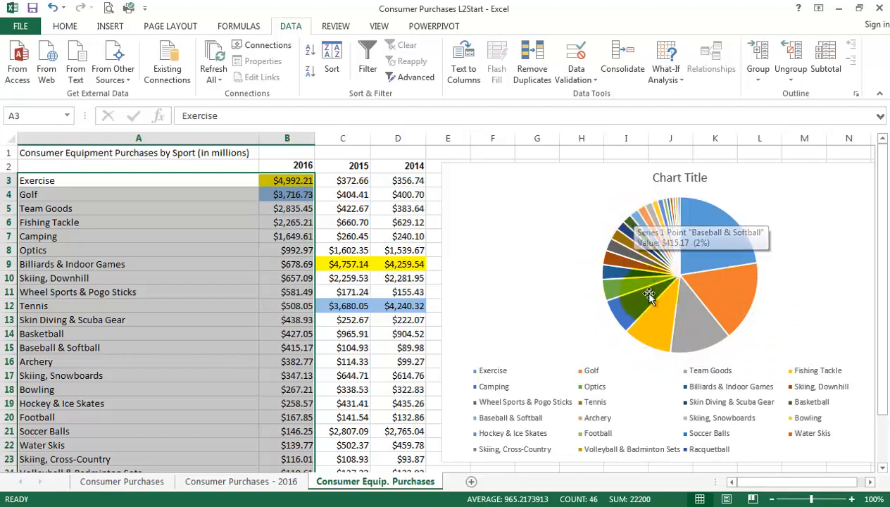
mouse_move(698, 235)
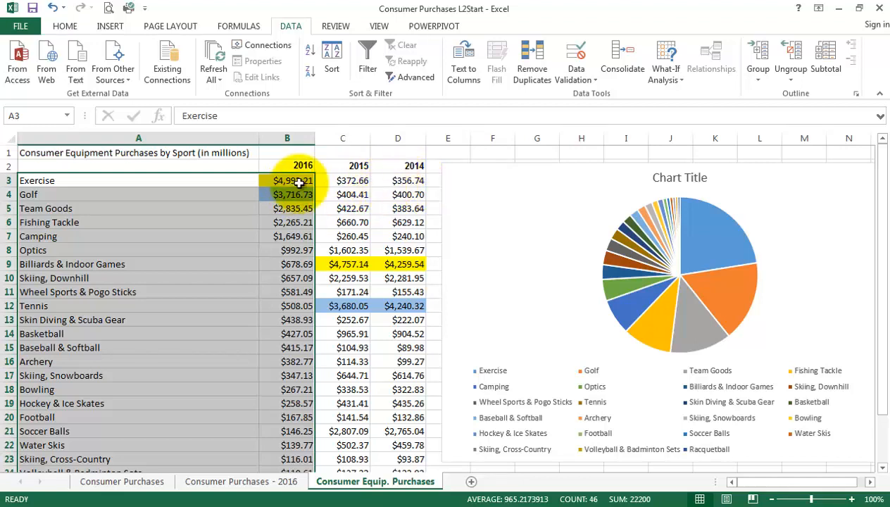
left_click(51, 7)
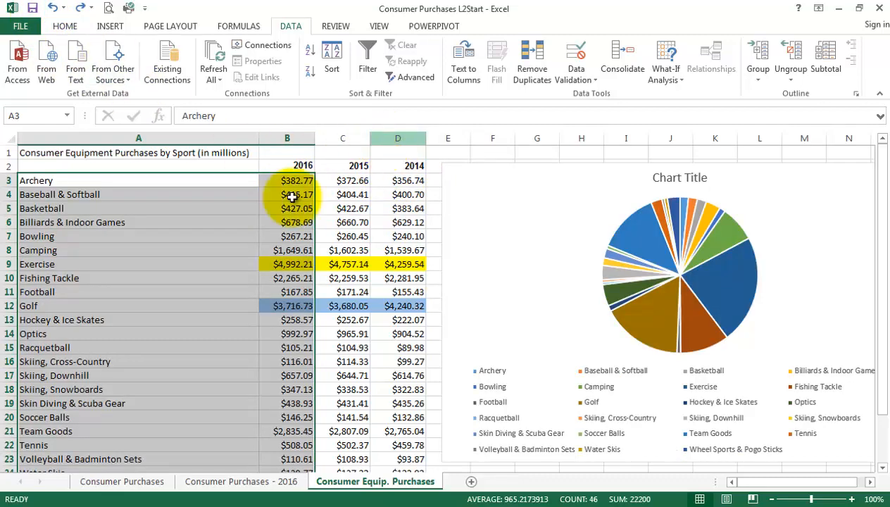
Sort the sports together with all three years of values (A3:D25) by Column B values, Largest to Smallest
left_click_drag(55, 181, 387, 442)
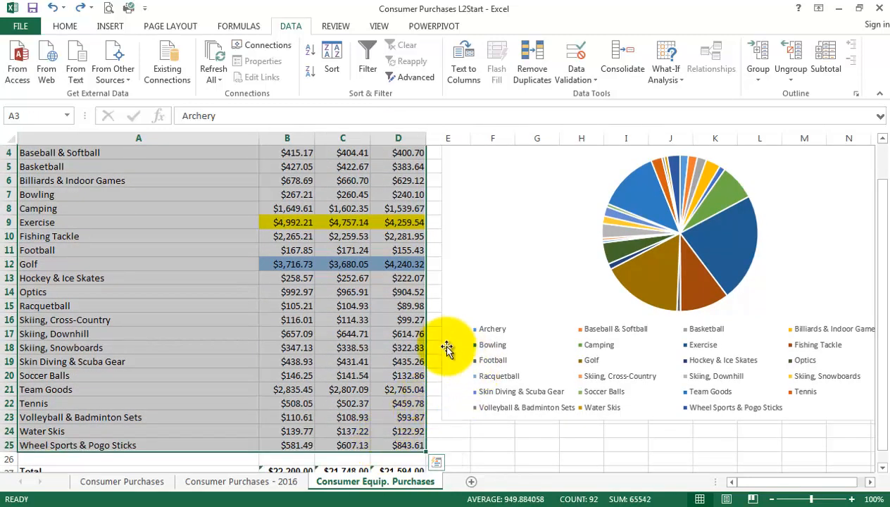
scroll(445, 352, "up", 1)
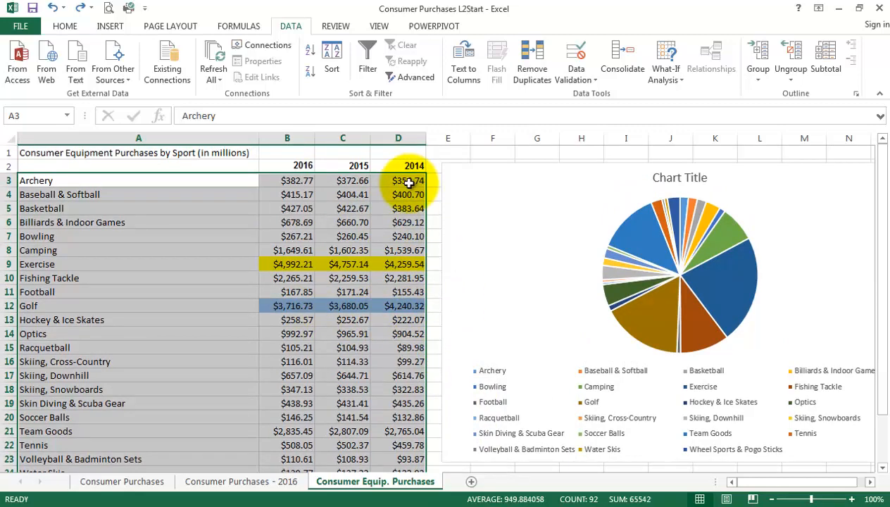
left_click(332, 69)
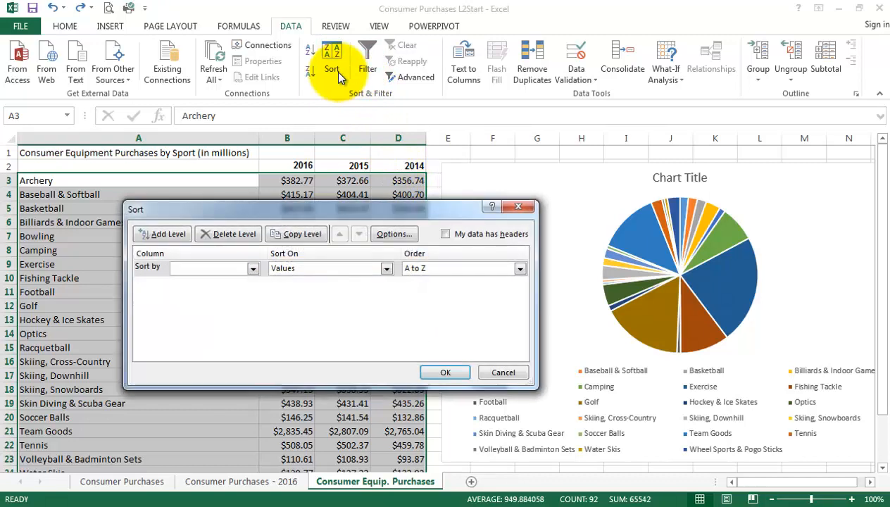
left_click(252, 268)
left_click(239, 289)
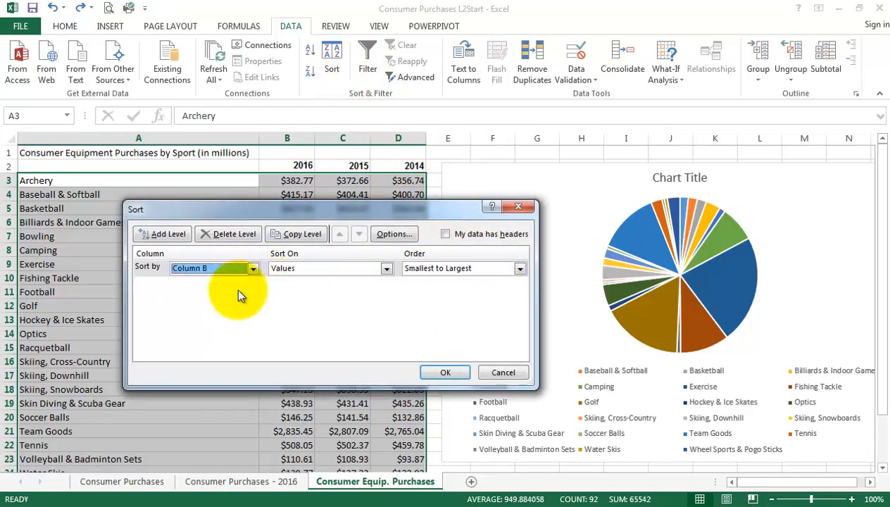
left_click(520, 268)
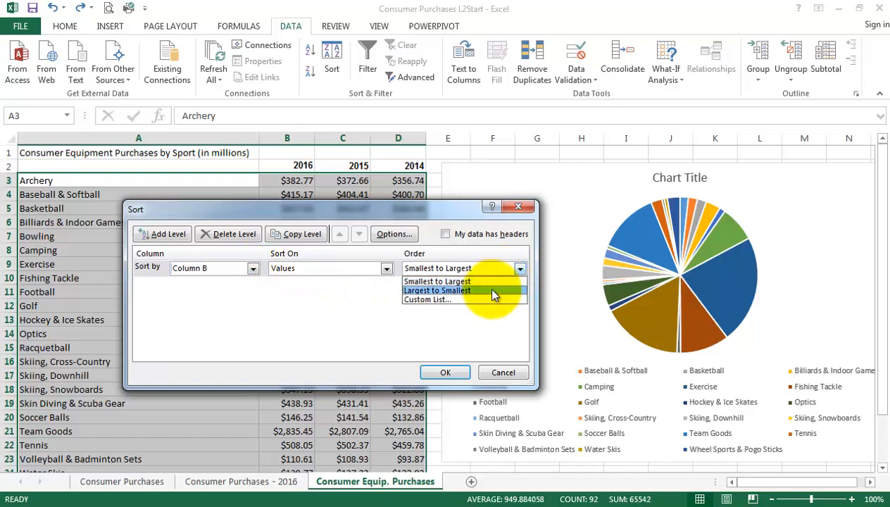
left_click(493, 291)
left_click(444, 373)
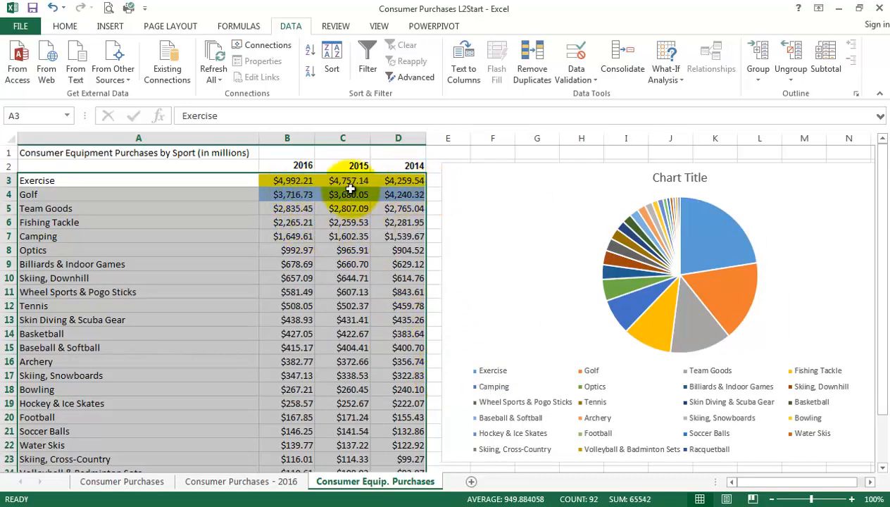
Check that the 2015 and 2014 values stayed with their sports after the sort, starting with the Exercise row
left_click(293, 180)
left_click(339, 181)
left_click(398, 180)
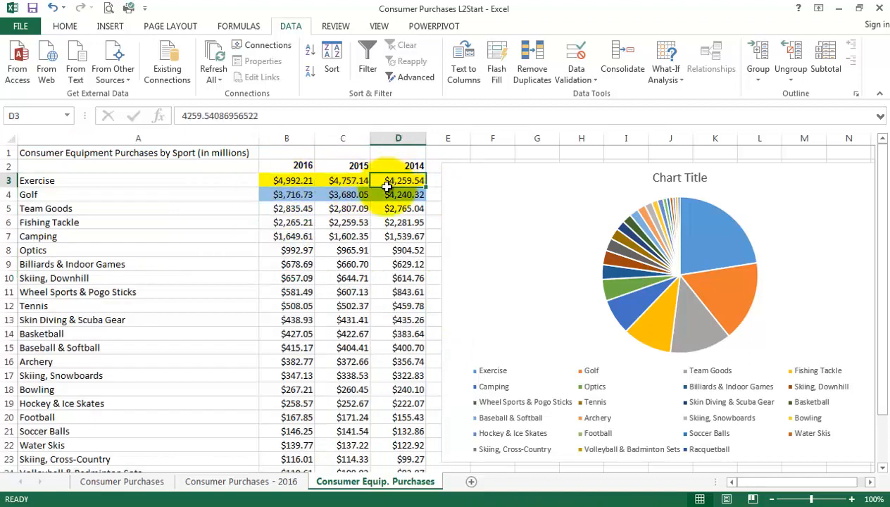
left_click(285, 181)
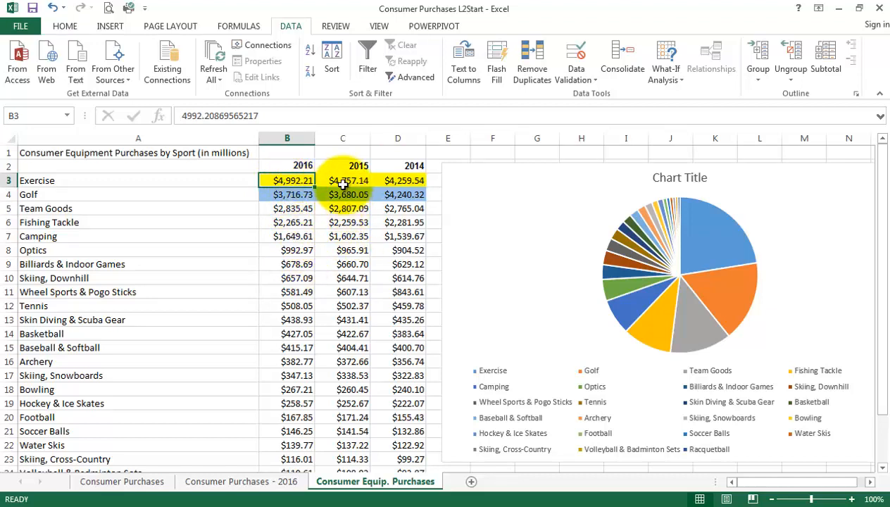
left_click_drag(338, 181, 406, 404)
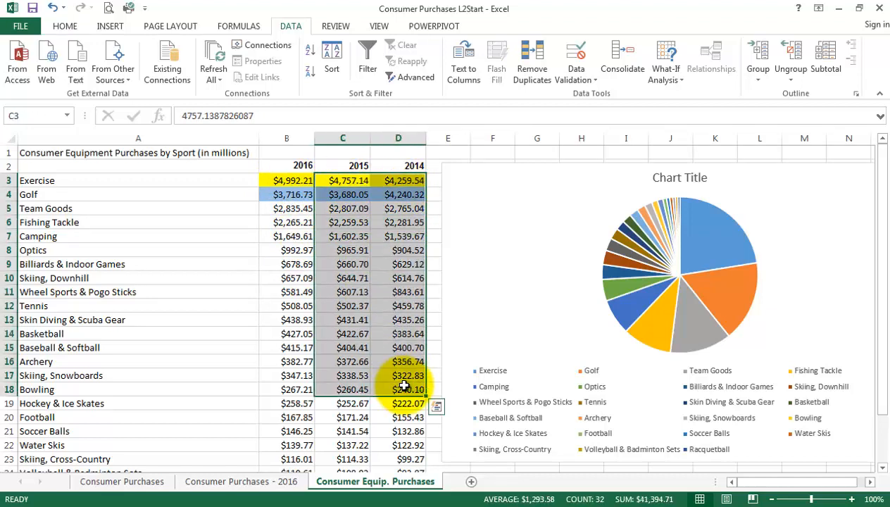
left_click(438, 288)
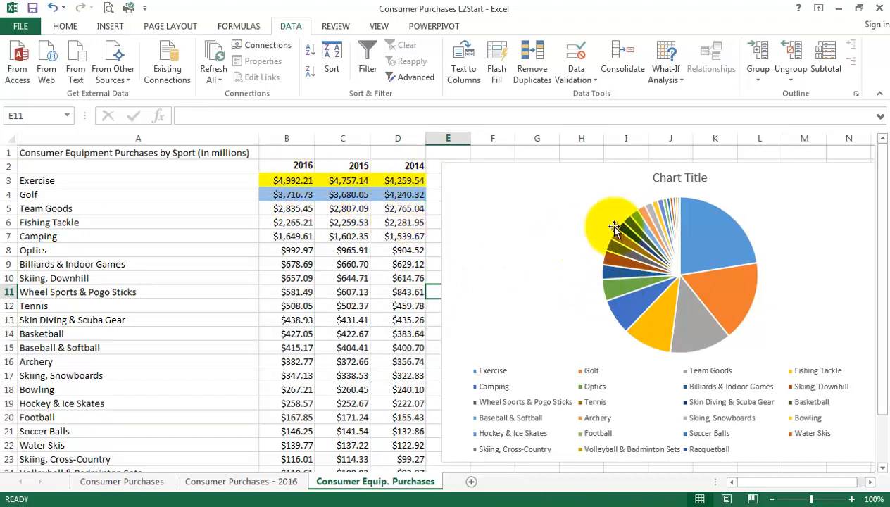
Move the pie chart over the table and change its chart type to Pie of Pie
left_click_drag(536, 165, 221, 156)
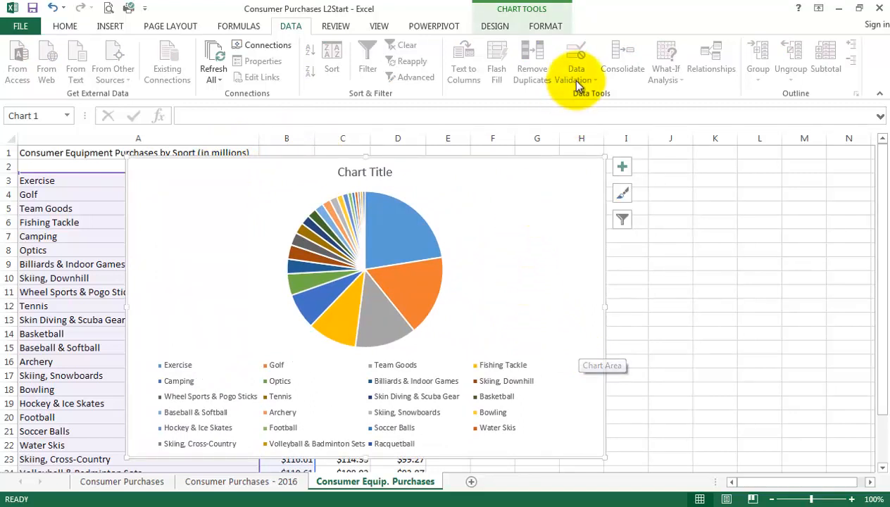
left_click(511, 31)
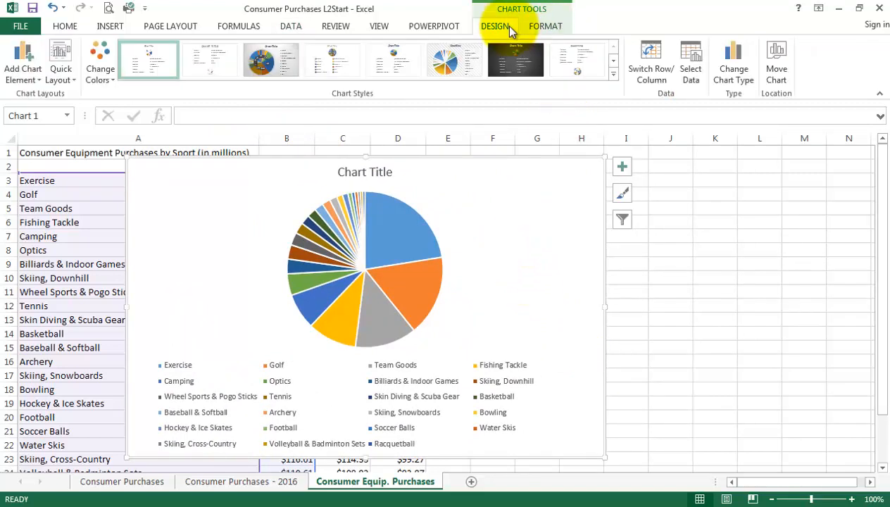
left_click(729, 80)
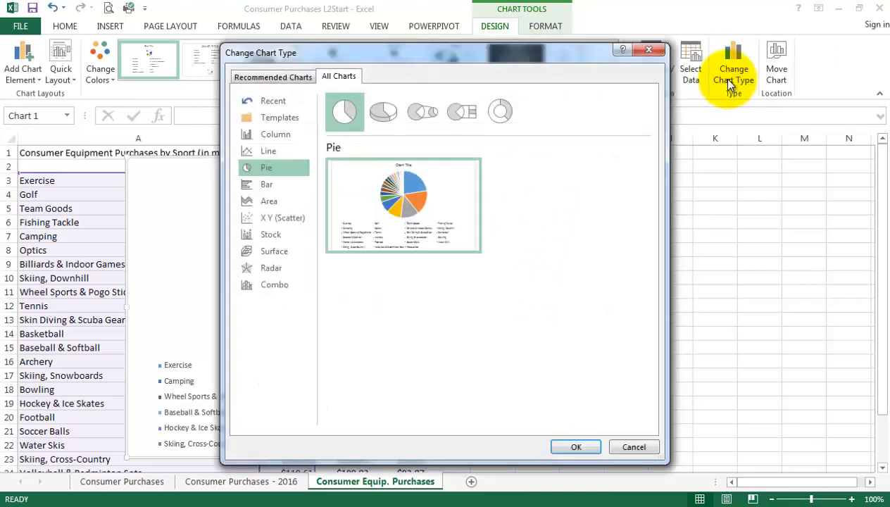
left_click(427, 115)
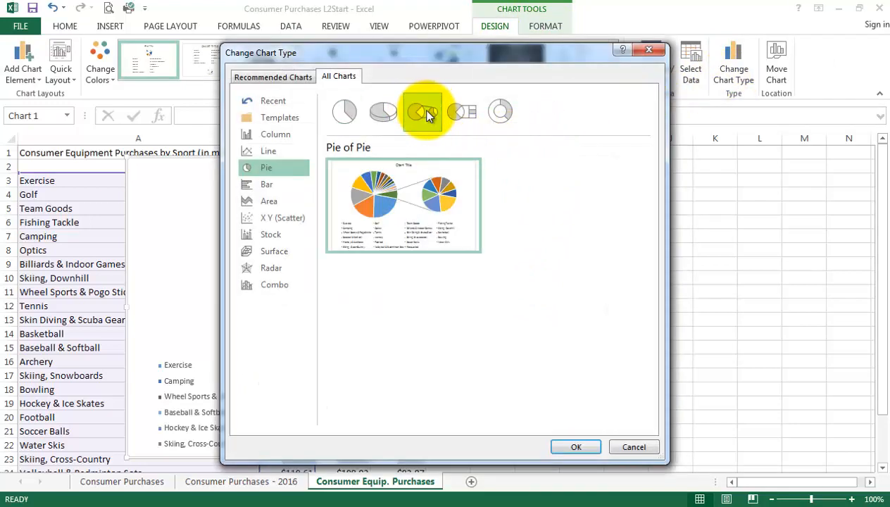
left_click(576, 447)
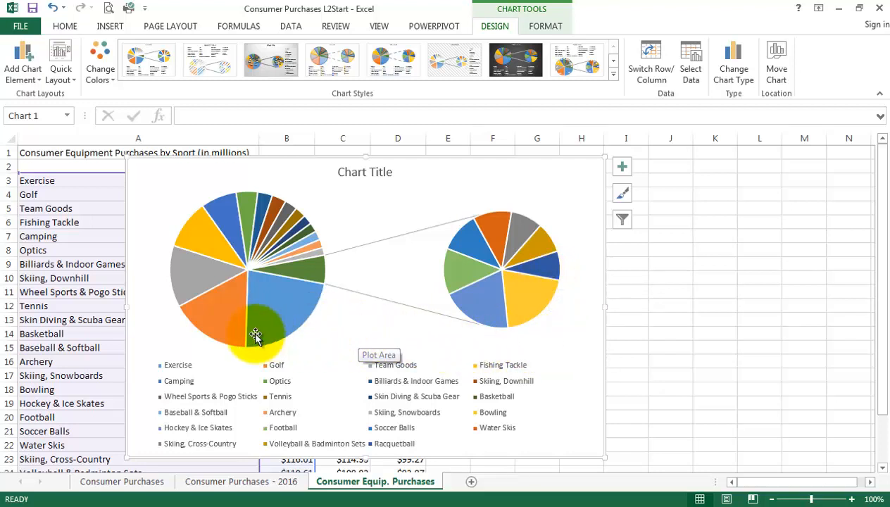
Move the chart off the 2016 column and compare its second pie with the smallest sports at the table's end
left_click_drag(298, 158, 550, 155)
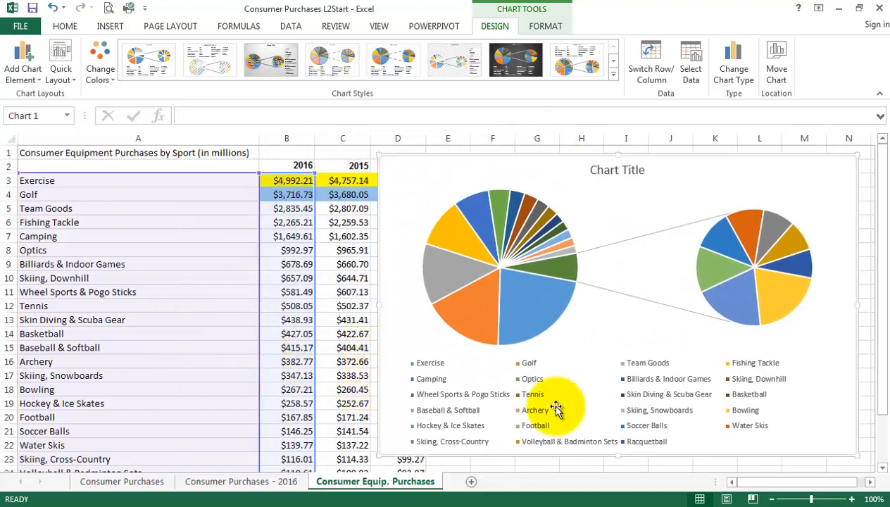
left_click(882, 468)
left_click(883, 467)
left_click(882, 468)
left_click(883, 467)
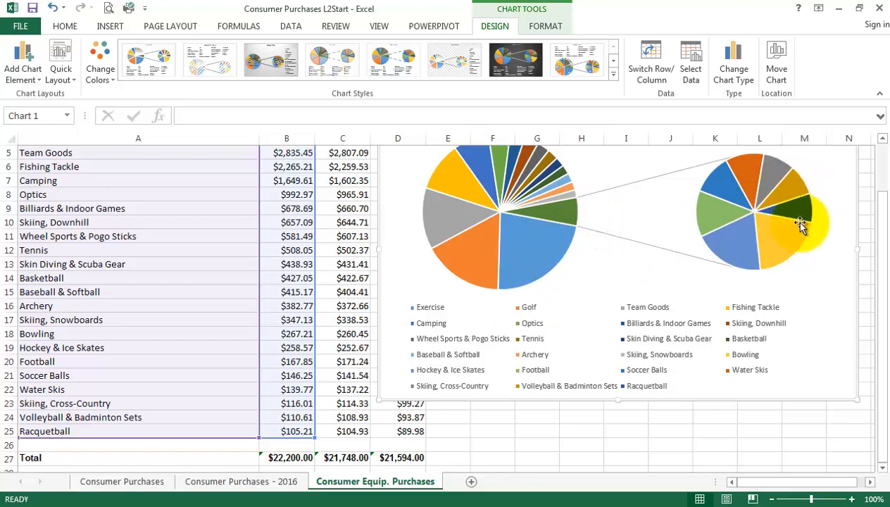
left_click(883, 139)
left_click(882, 138)
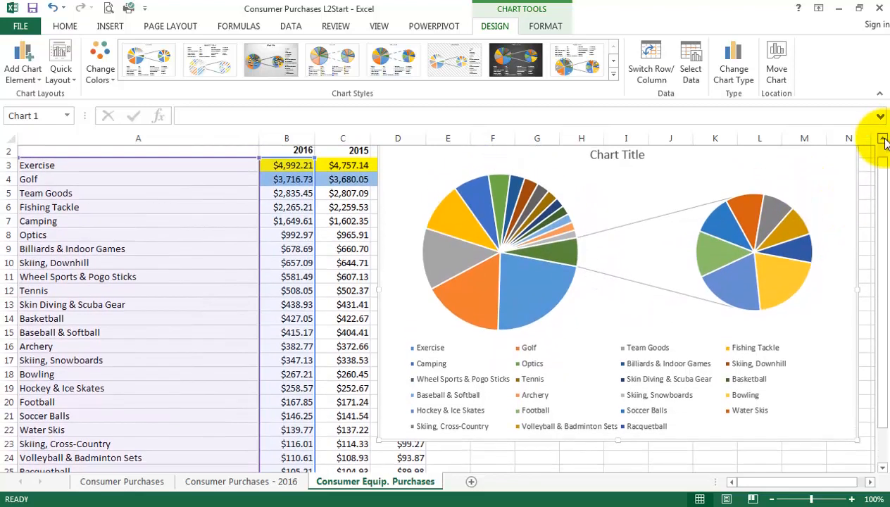
Move the chart back over the table's value columns and delete its legend
left_click_drag(586, 157, 343, 149)
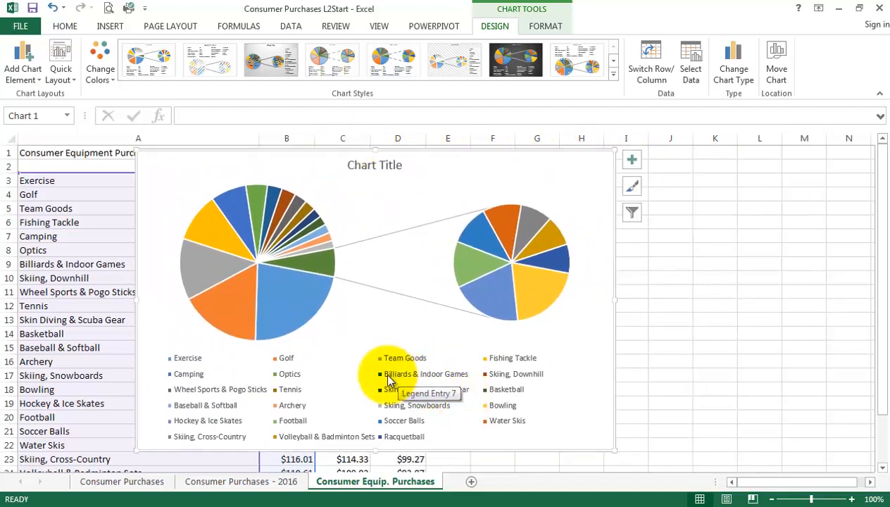
left_click(306, 358)
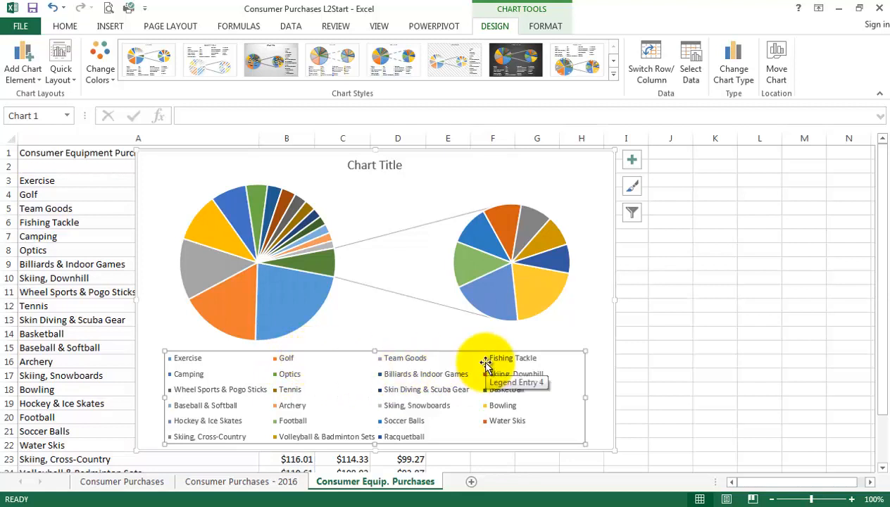
key("Delete")
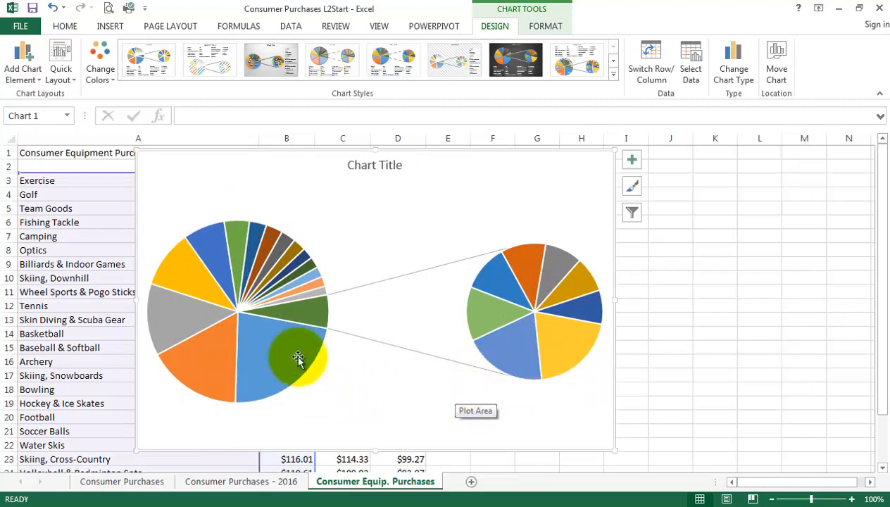
Set the pie series' gap width to 83% and its second plot size to 66%, and close the series formatting
left_click(275, 302)
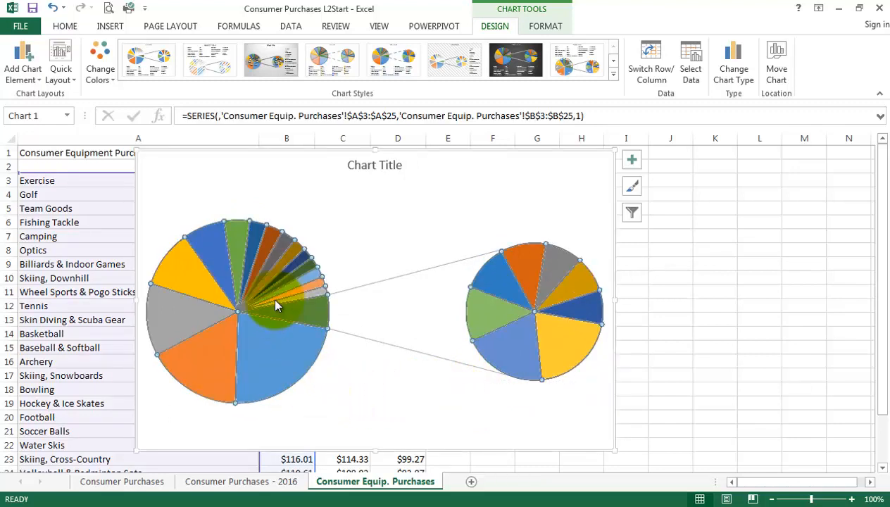
right_click(275, 301)
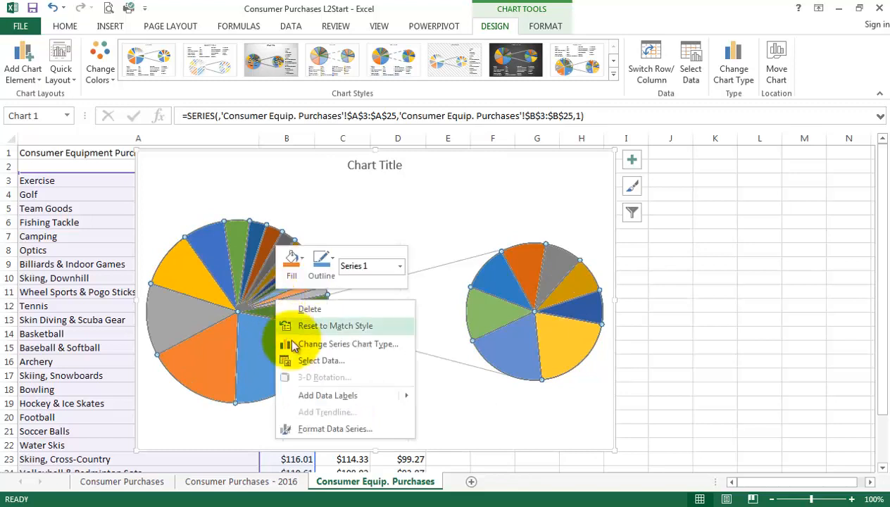
left_click(335, 429)
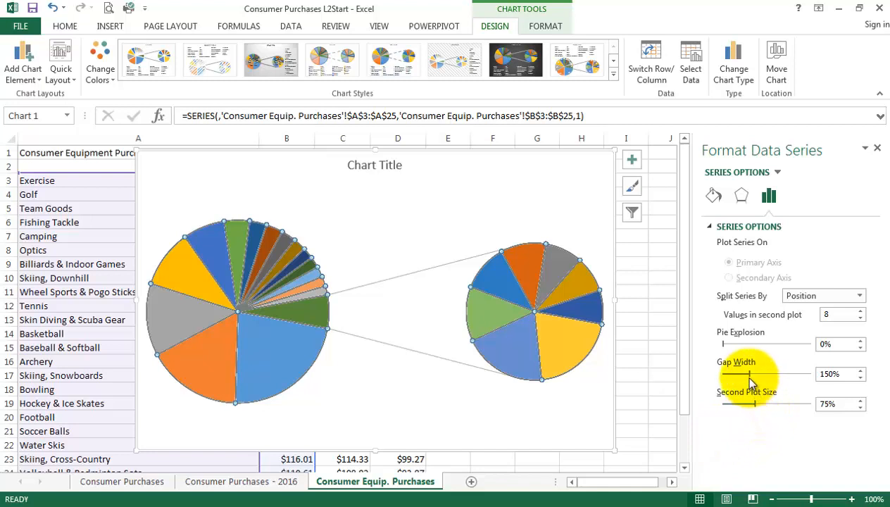
left_click_drag(750, 375, 738, 377)
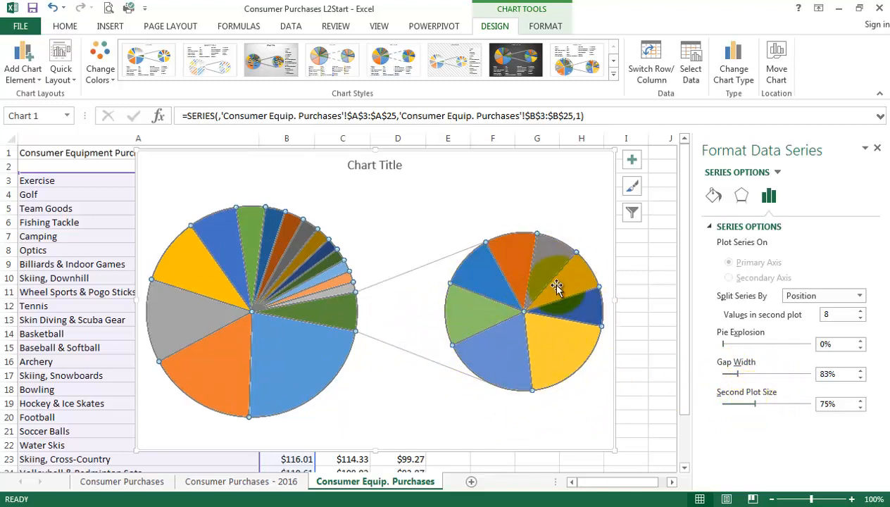
mouse_move(556, 286)
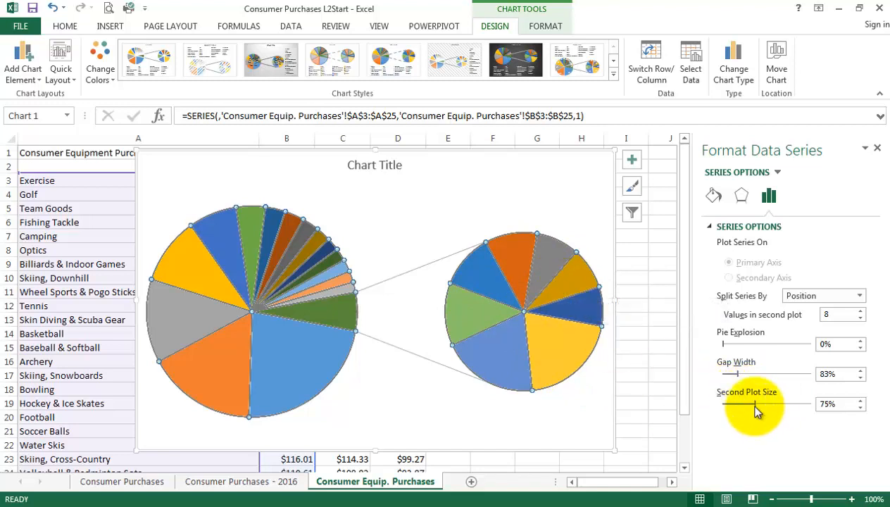
mouse_move(753, 406)
left_mouse_down()
mouse_move(785, 407)
mouse_move(731, 405)
mouse_move(742, 410)
left_mouse_up()
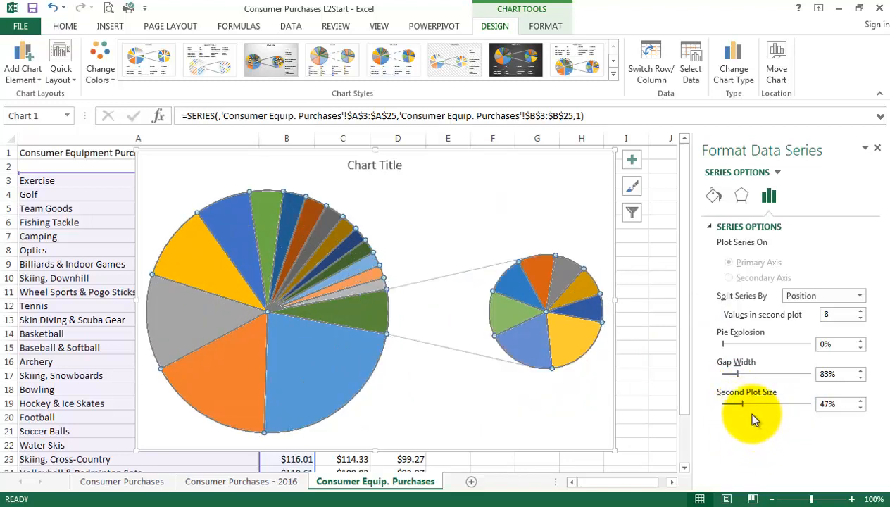
left_click_drag(743, 405, 752, 406)
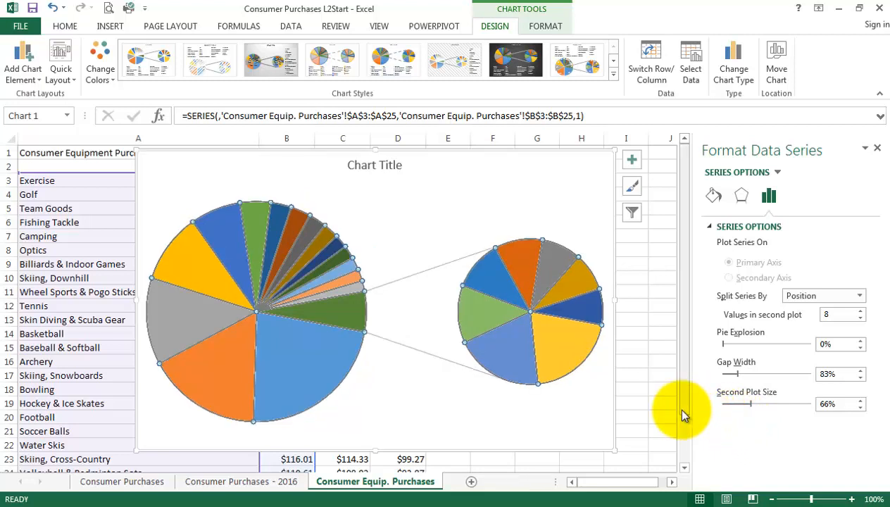
left_click(877, 150)
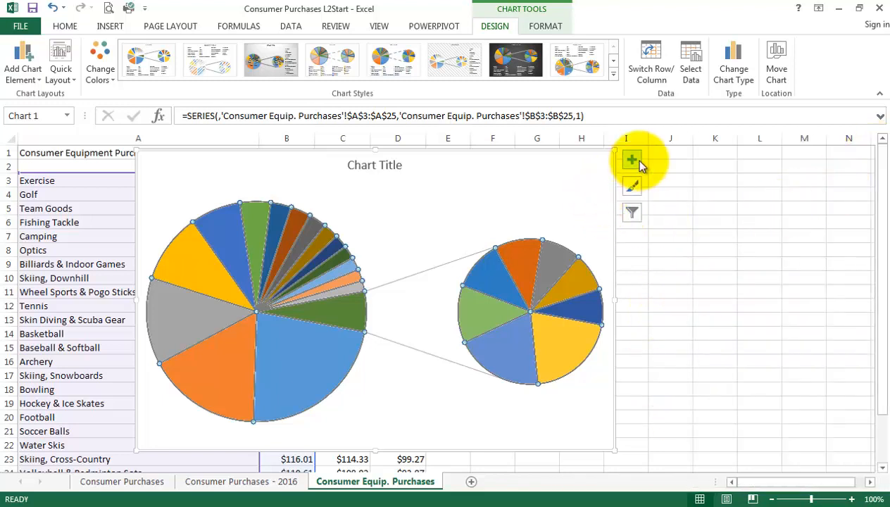
Add data labels showing the category name instead of the value, with leader lines kept, and deselect the labels
left_click(633, 161)
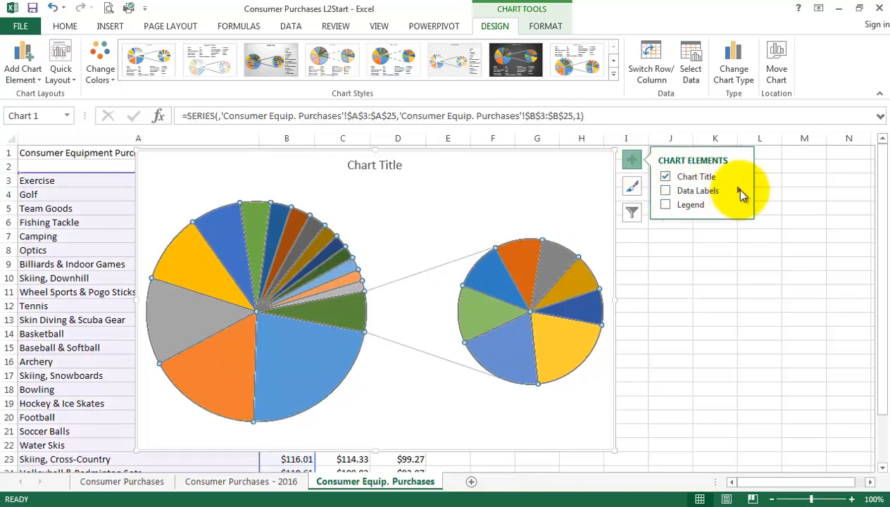
left_click(740, 191)
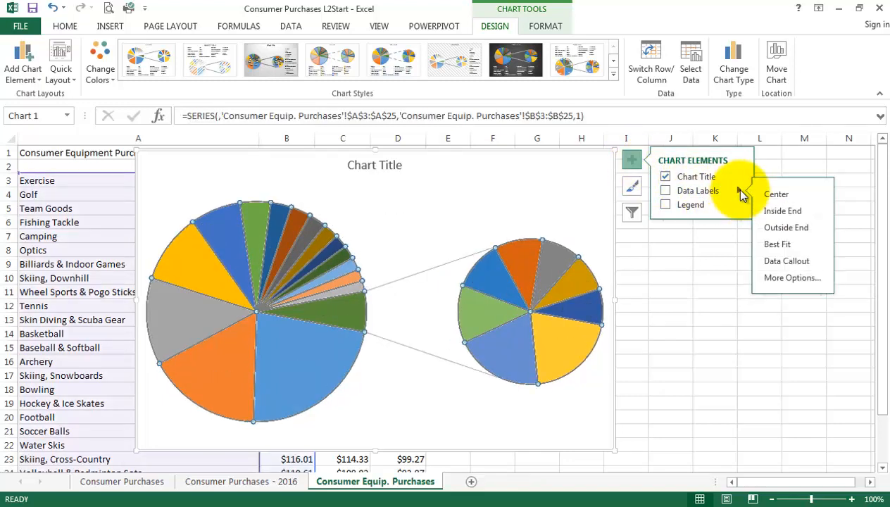
left_click(783, 279)
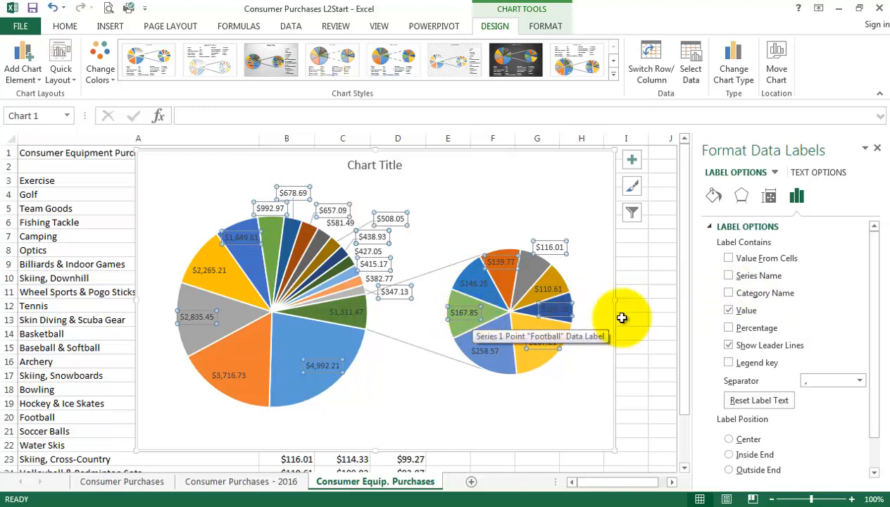
left_click(730, 311)
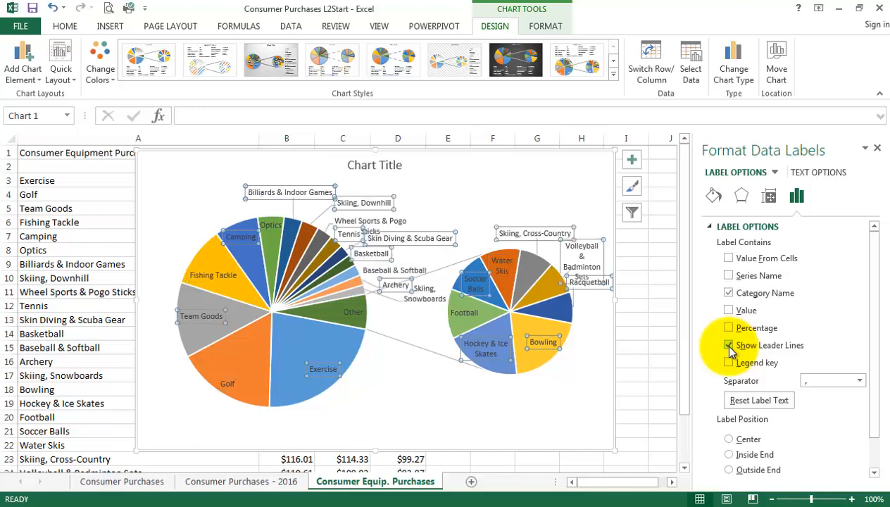
left_click(578, 399)
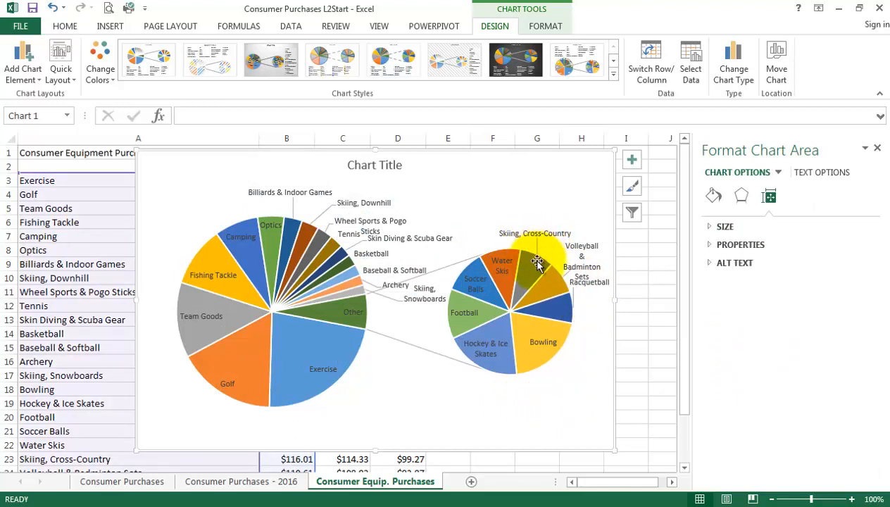
mouse_move(535, 289)
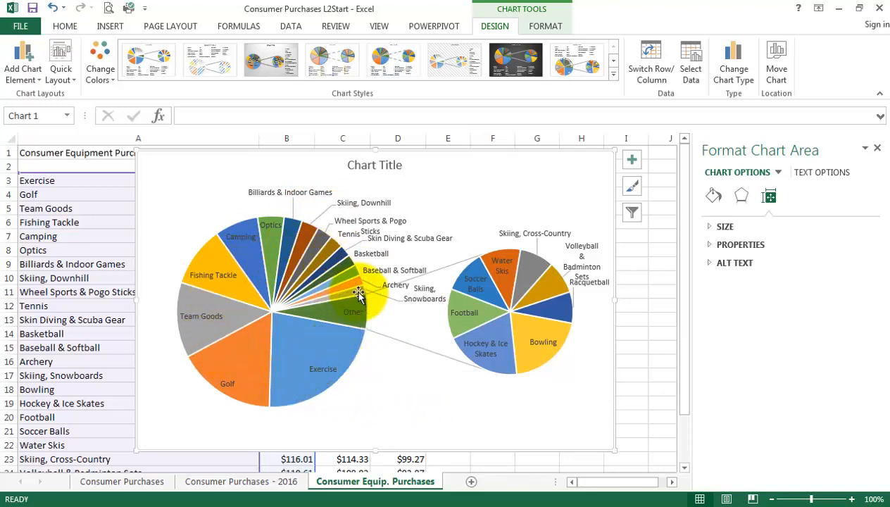
Set the number of values in the Pie of Pie chart's second plot to 12 and close the series formatting
mouse_move(401, 311)
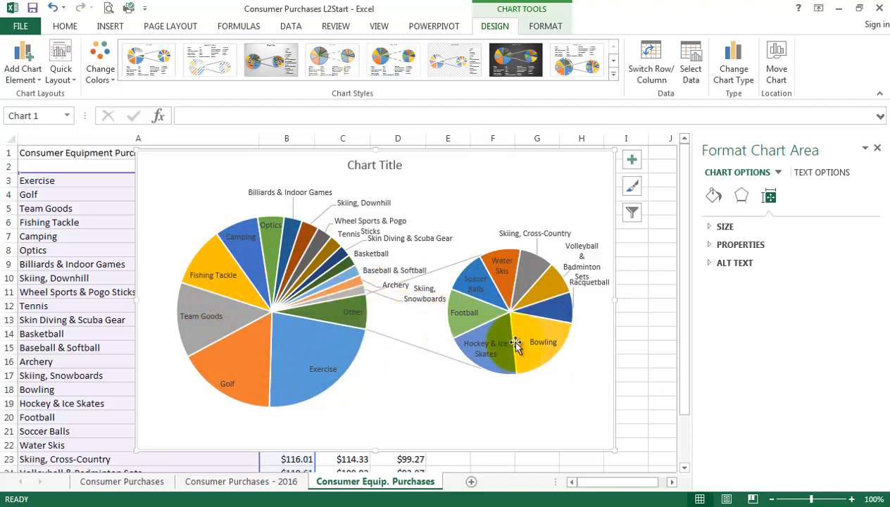
mouse_move(510, 334)
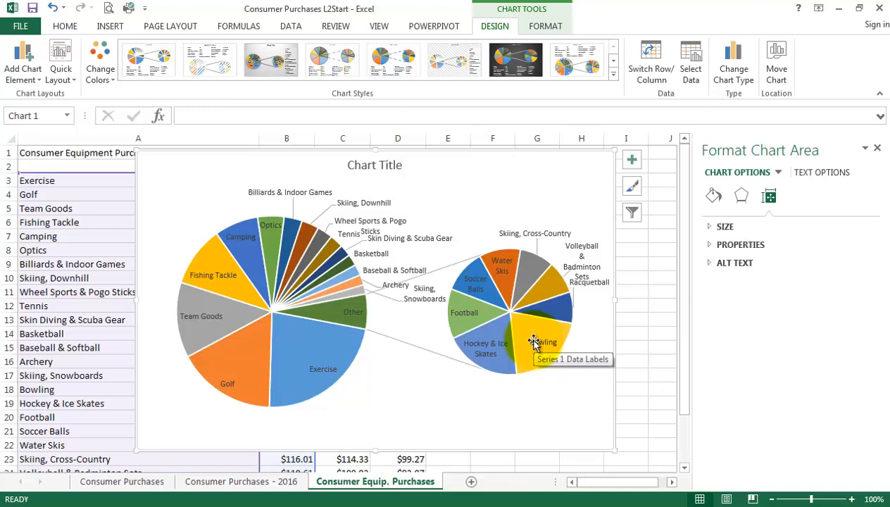
left_click(331, 308)
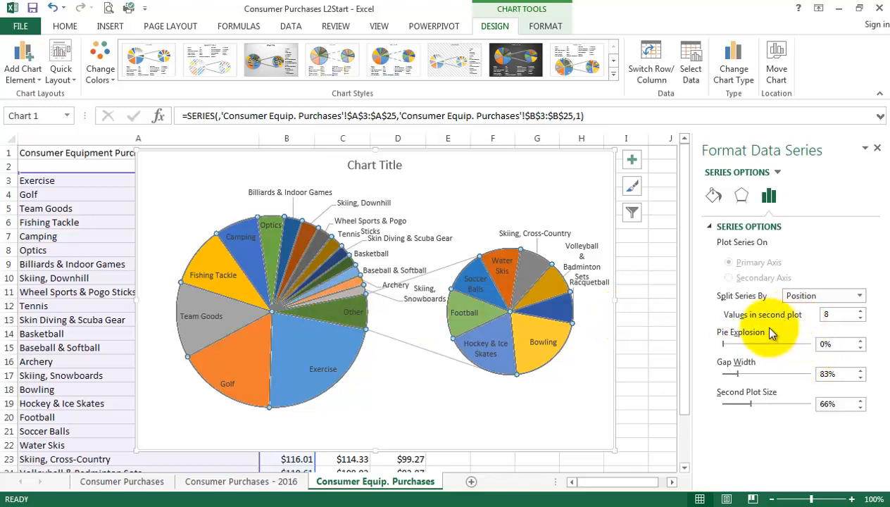
left_click(861, 312)
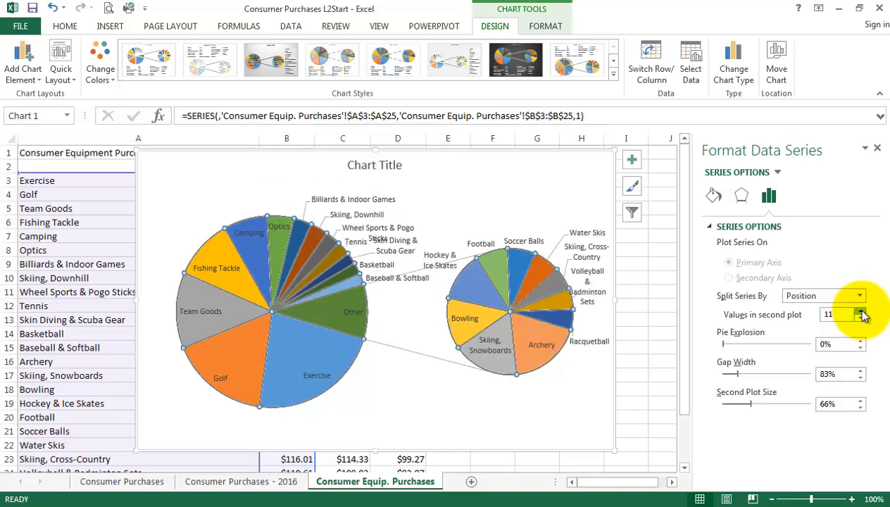
left_click(861, 311)
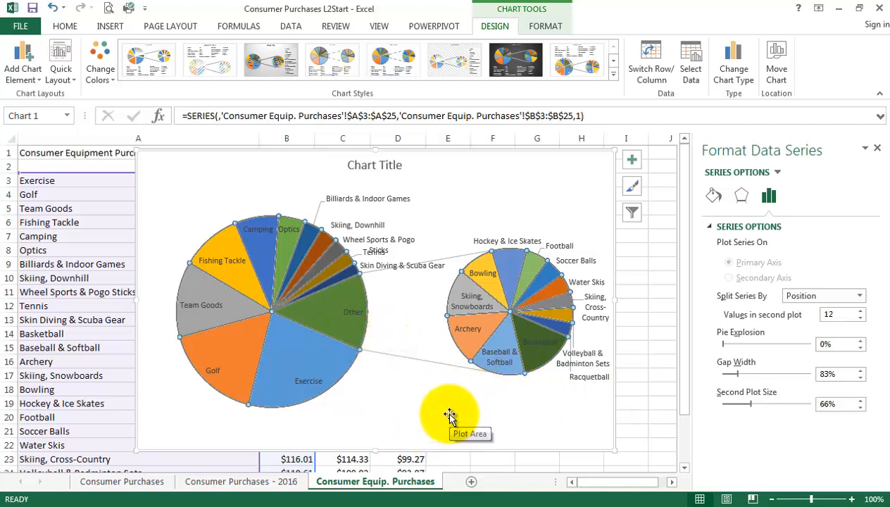
left_click(877, 149)
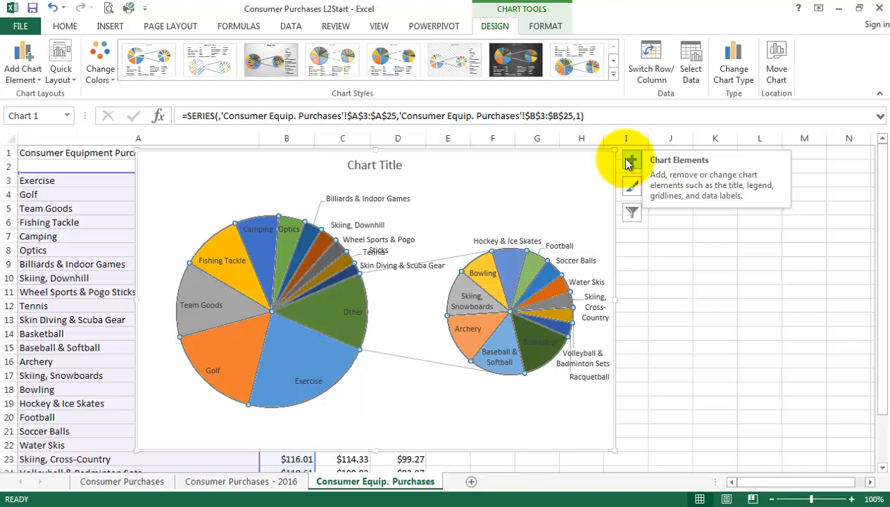
Delete the Pie of Pie chart, and on the Consumer Purchases sheet delete the area, line and stacked column charts, keeping the clustered column chart
left_click(474, 161)
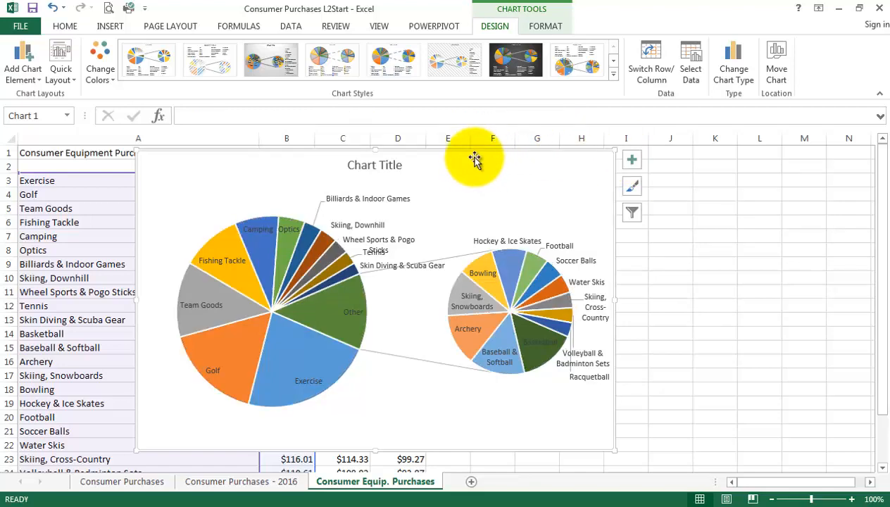
key("Delete")
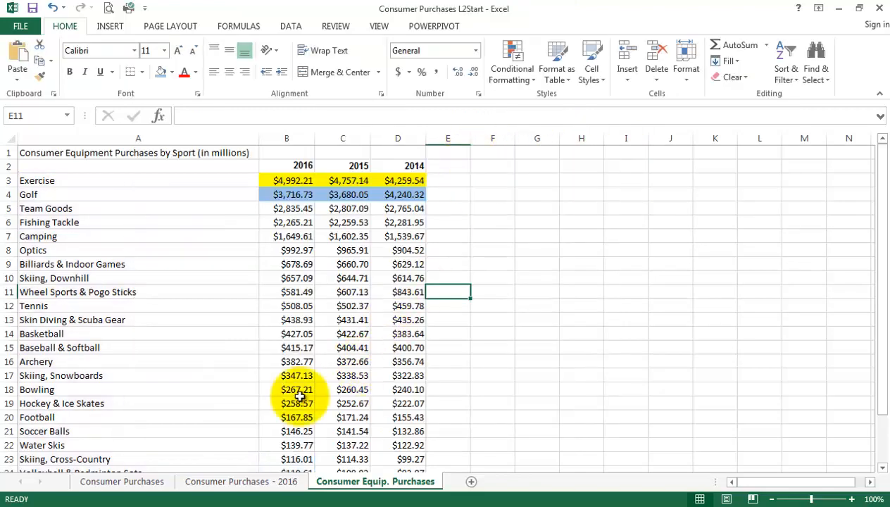
left_click(121, 490)
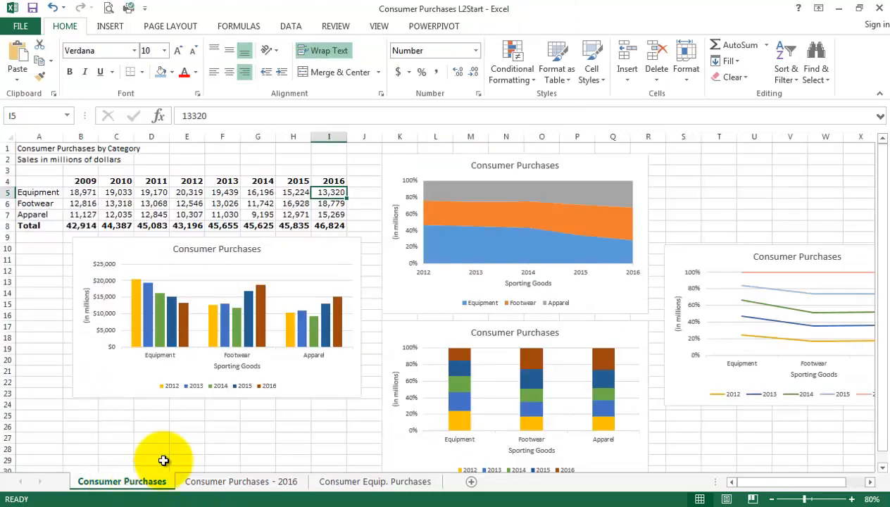
left_click(604, 166)
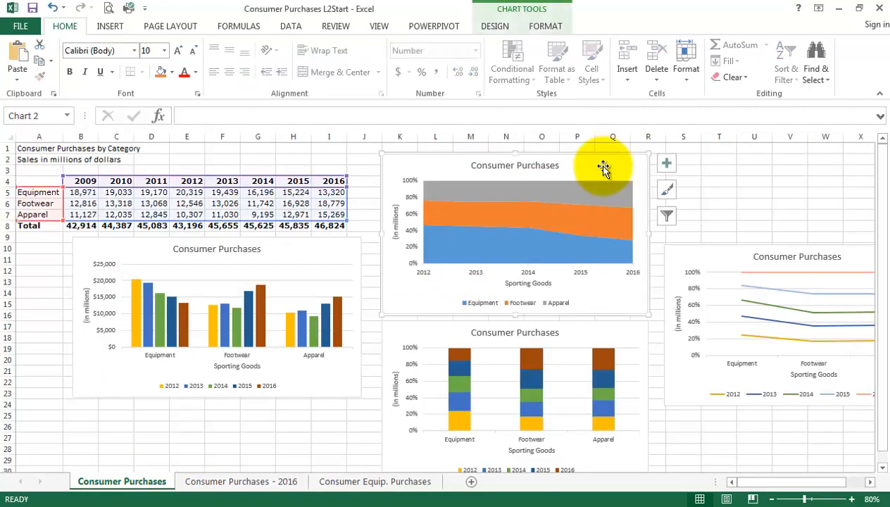
key("Delete")
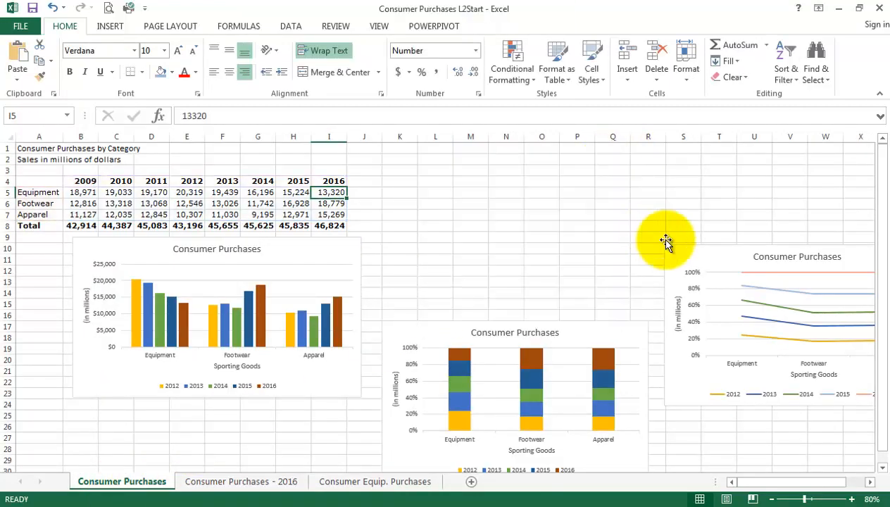
left_click(735, 254)
key("Delete")
left_click(556, 358)
key("Delete")
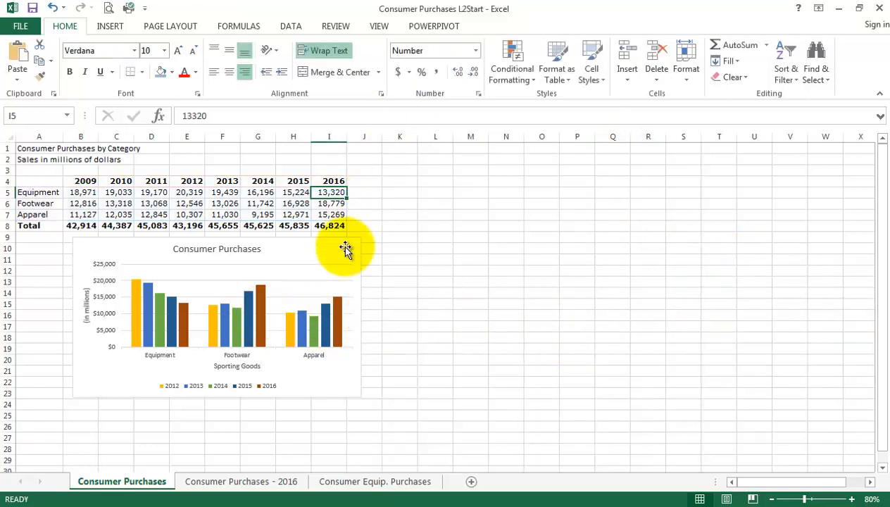
Insert a doughnut chart from A4:I7, move it beside the clustered column chart and enlarge it to reach about row 27
left_click(43, 181)
left_click_drag(51, 203, 335, 213)
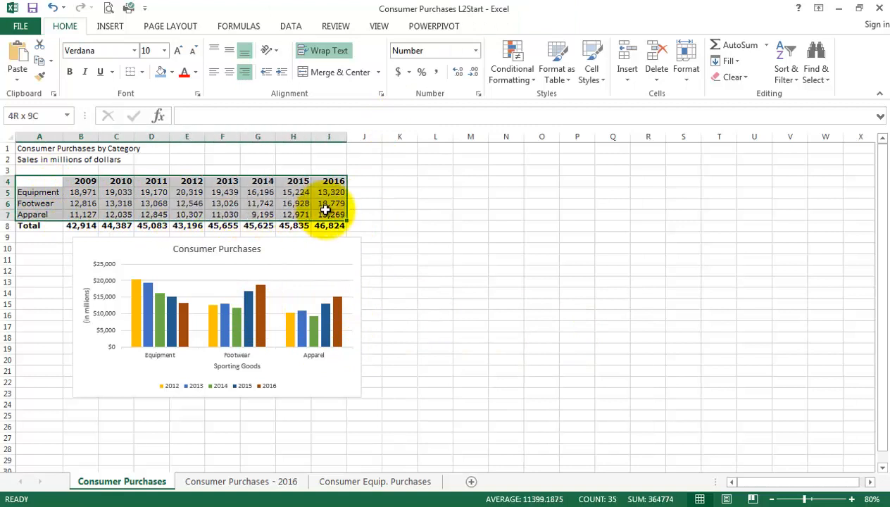
left_click(110, 26)
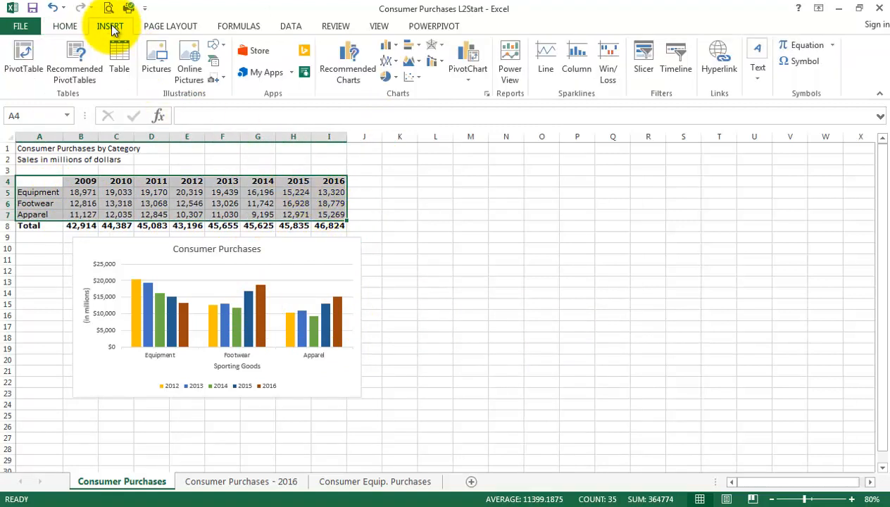
left_click(396, 77)
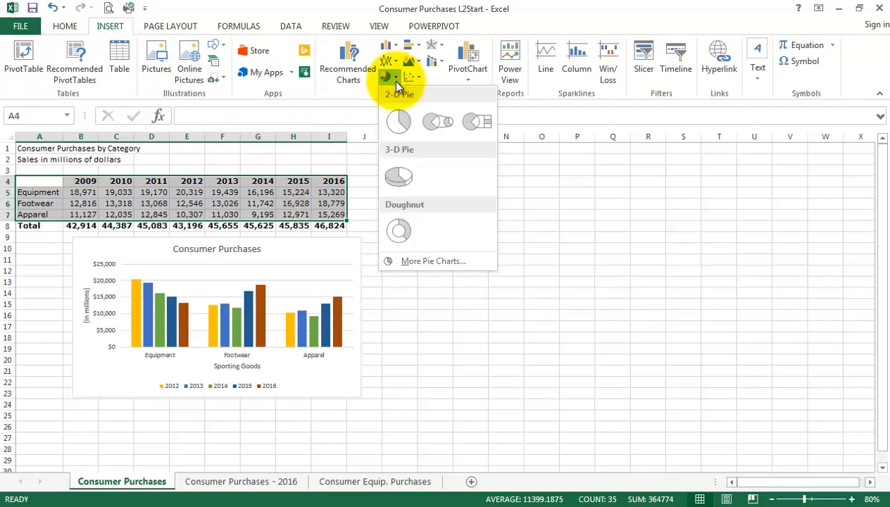
left_click(412, 231)
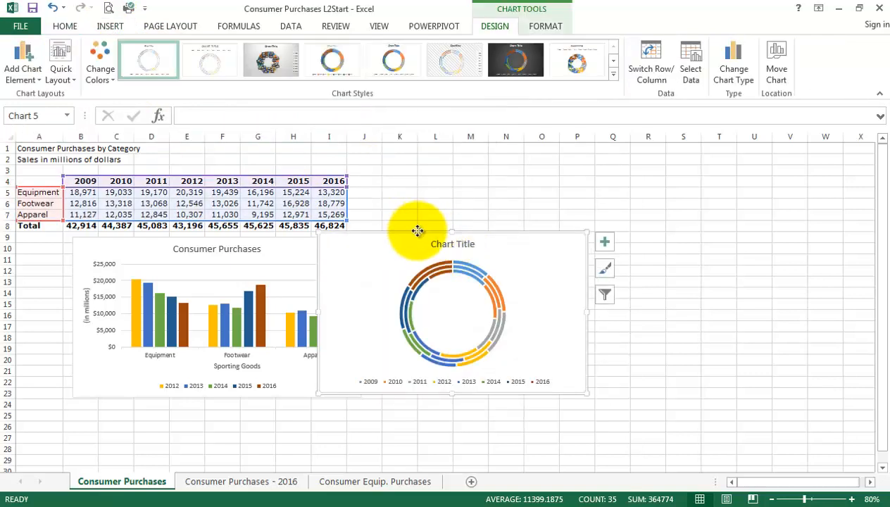
left_click_drag(417, 225, 483, 174)
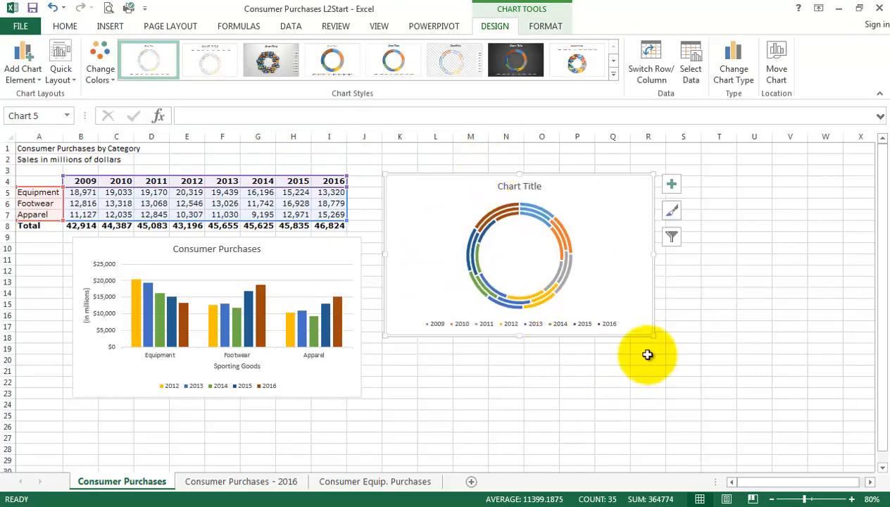
left_click_drag(655, 340, 787, 446)
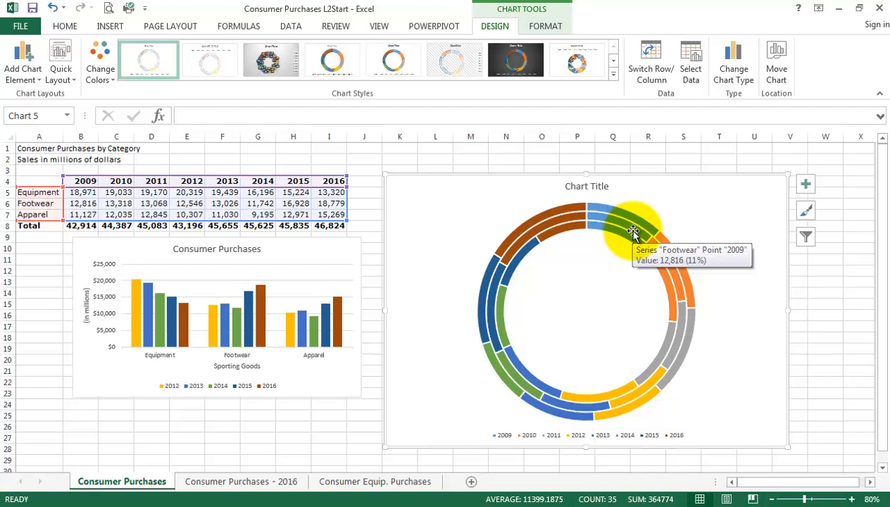
Set the doughnut hole size to 42% in the Footwear series formatting and deselect the chart
left_click(633, 233)
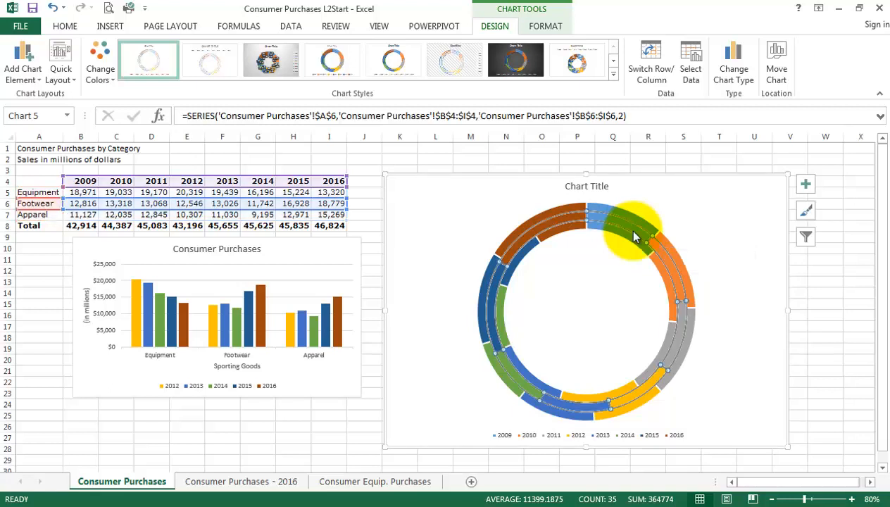
right_click(633, 237)
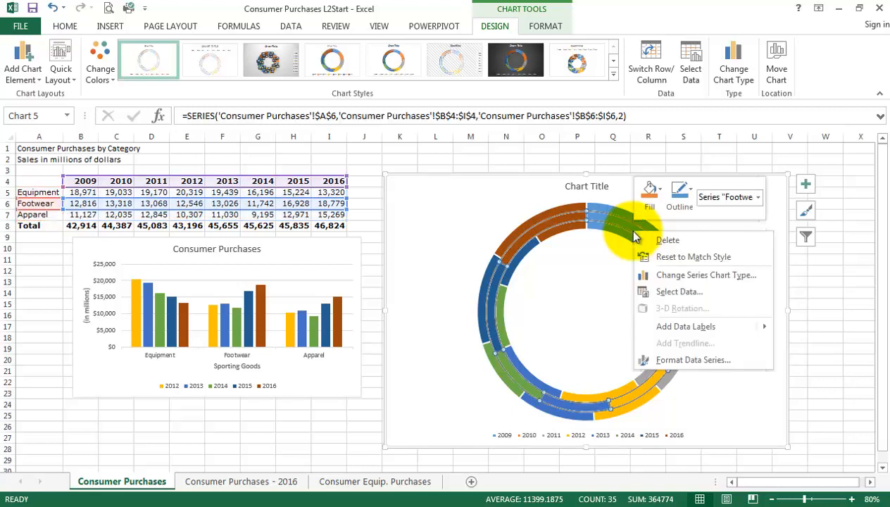
left_click(674, 358)
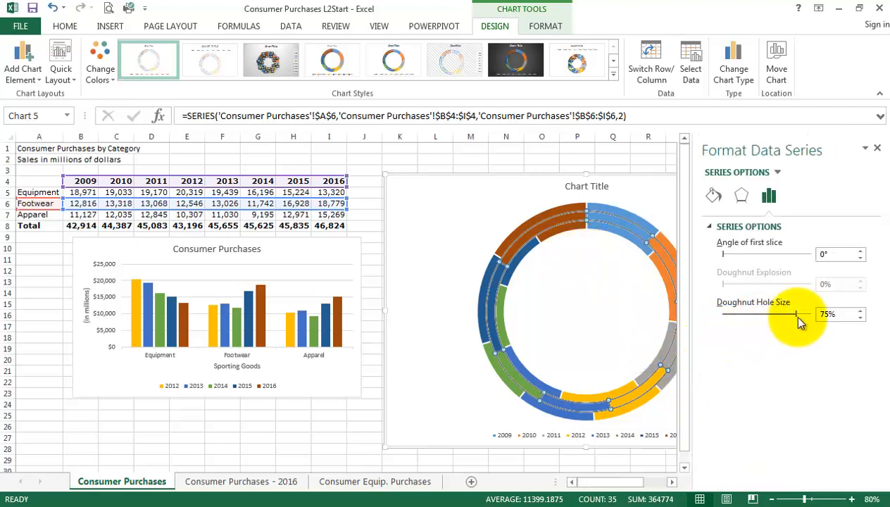
left_click_drag(796, 315, 764, 314)
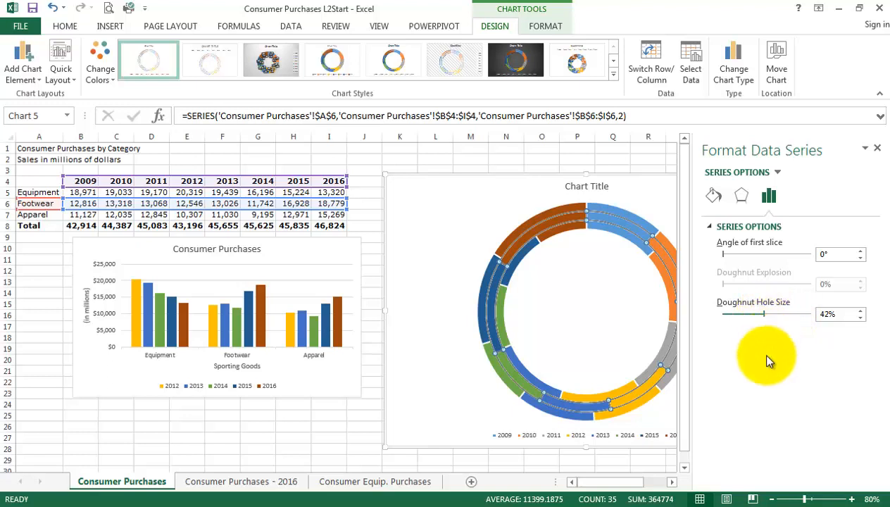
left_click(341, 424)
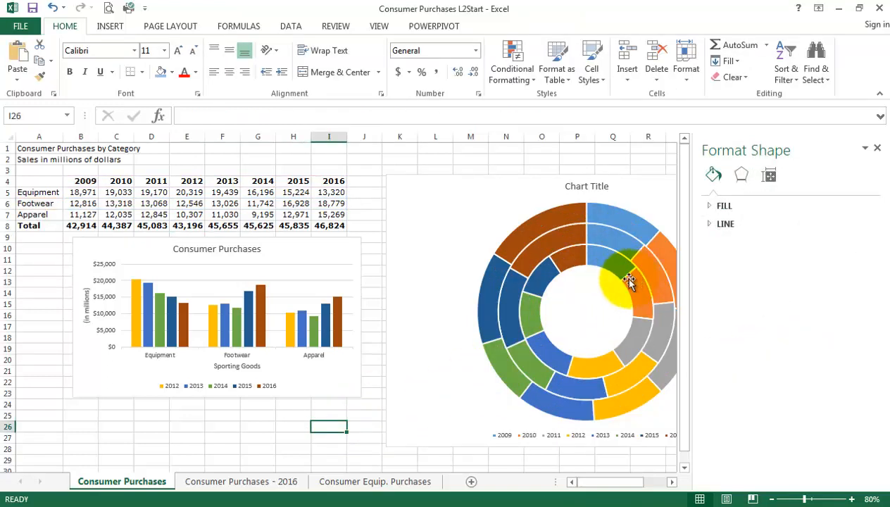
Examine the 2009 segments across the doughnut's three rings, and delete the doughnut chart
mouse_move(610, 237)
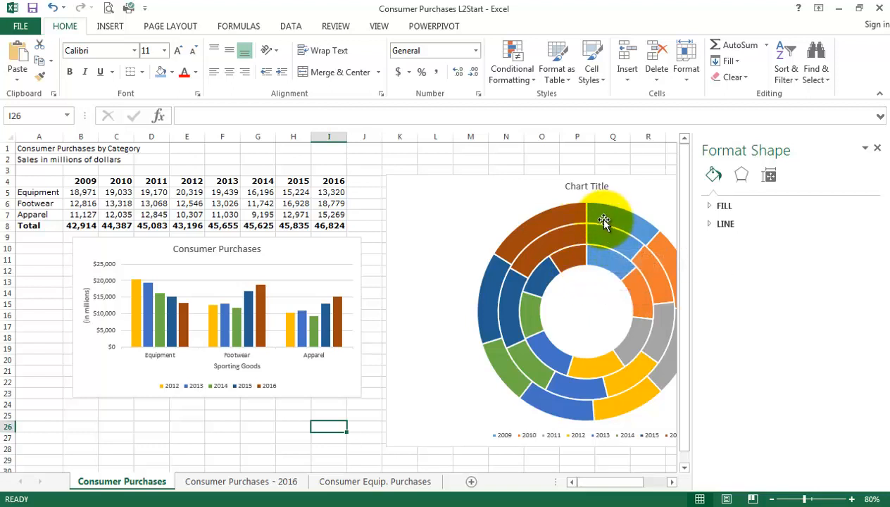
mouse_move(596, 216)
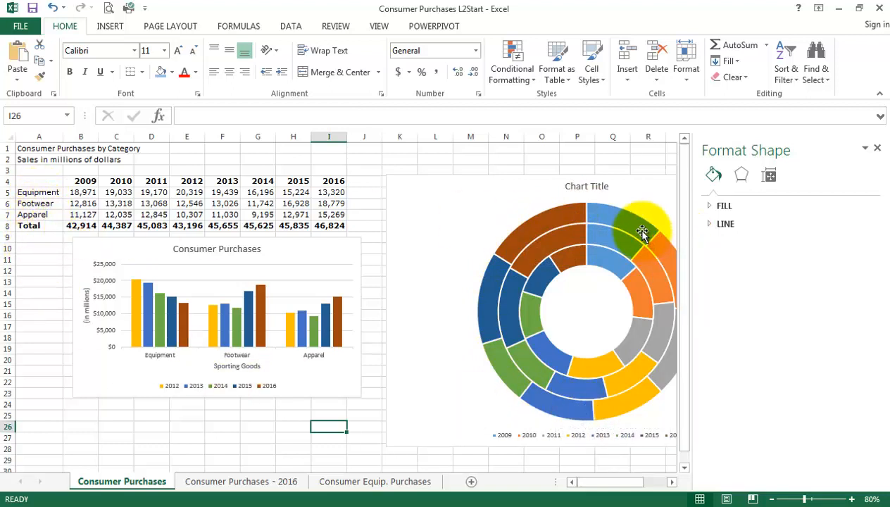
mouse_move(641, 232)
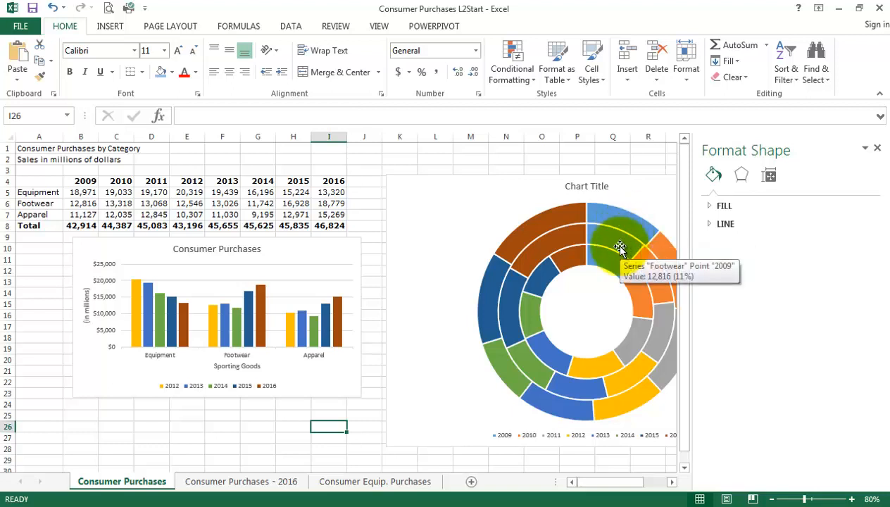
mouse_move(604, 266)
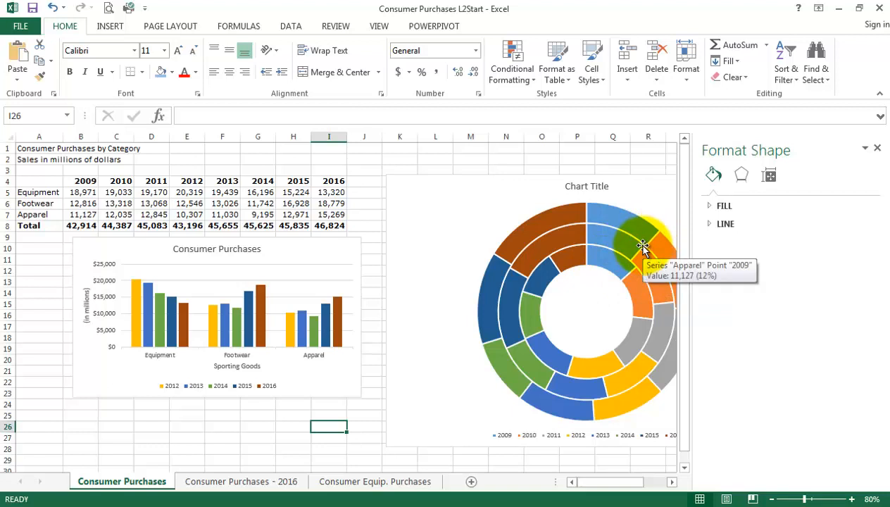
left_click(878, 148)
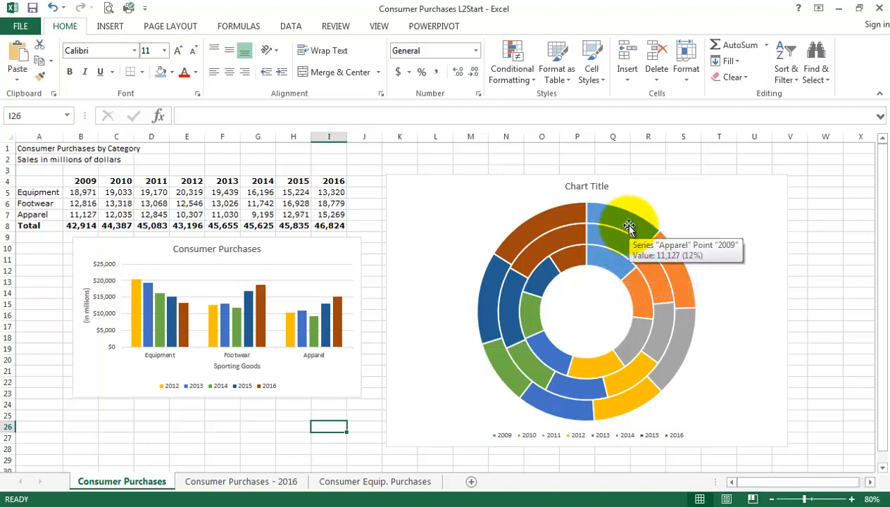
left_click(681, 181)
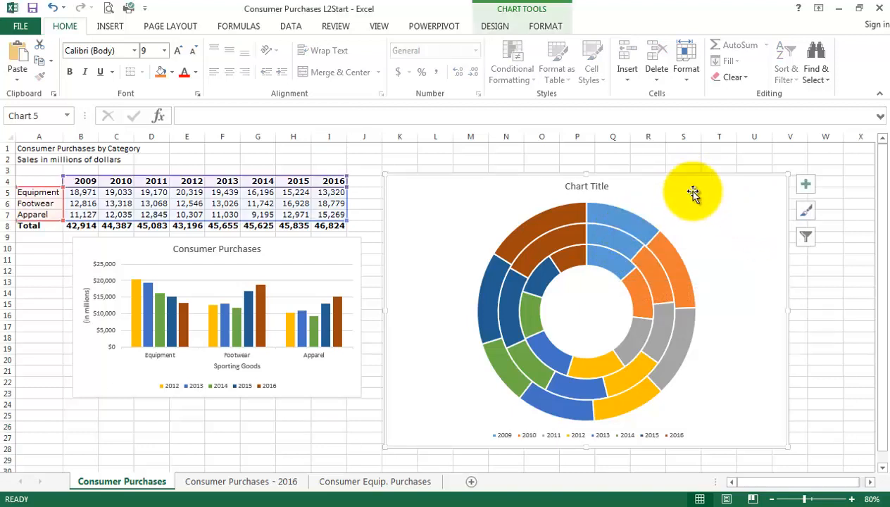
key("Delete")
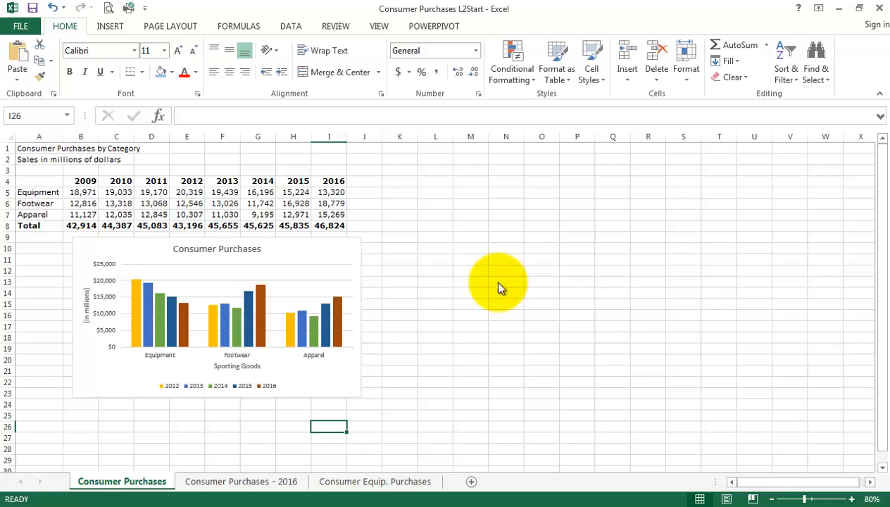
Switch to the chapter 3 folder in File Explorer and open the workbook TheZone Financial Data L1Start
key("alt+Tab")
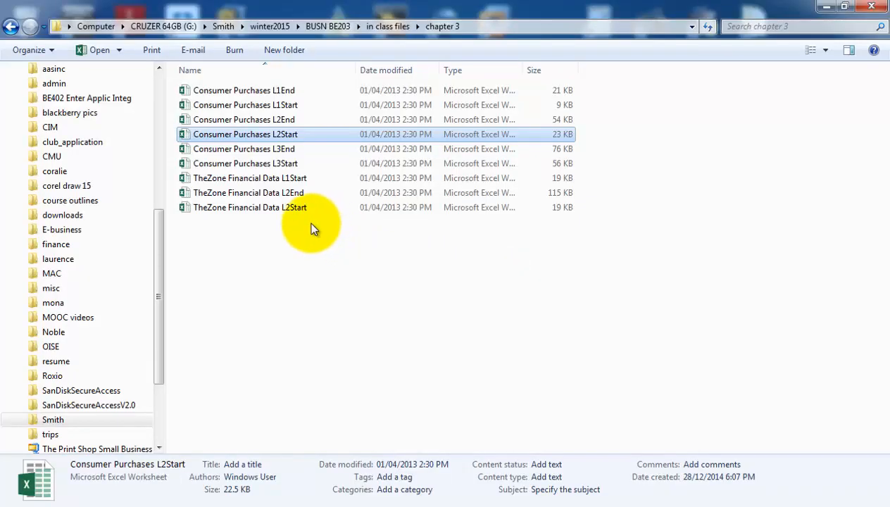
double_click(250, 178)
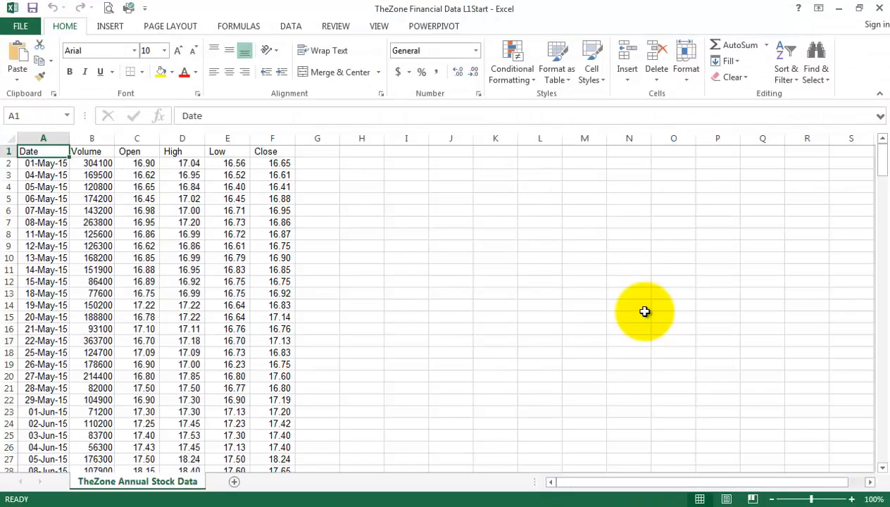
left_click(392, 291)
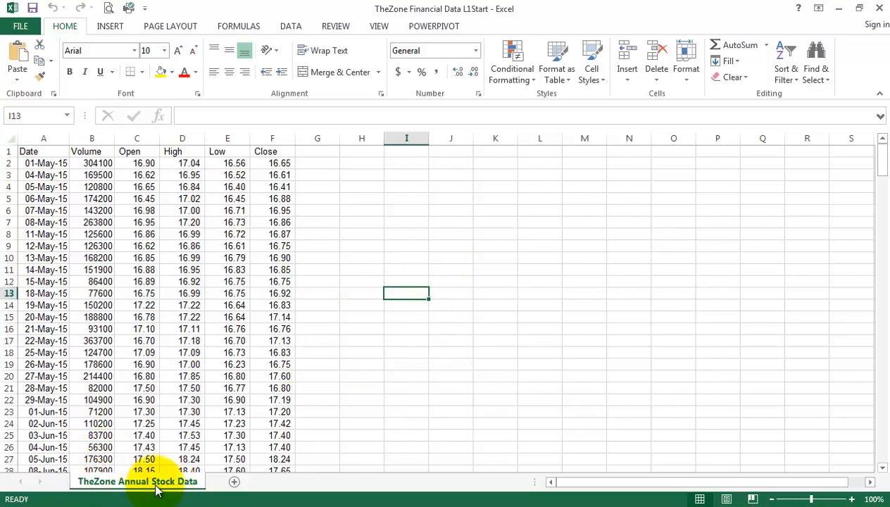
Select the dates in A2:A262 to review the full period covered by the annual stock data
left_click_drag(42, 163, 43, 421)
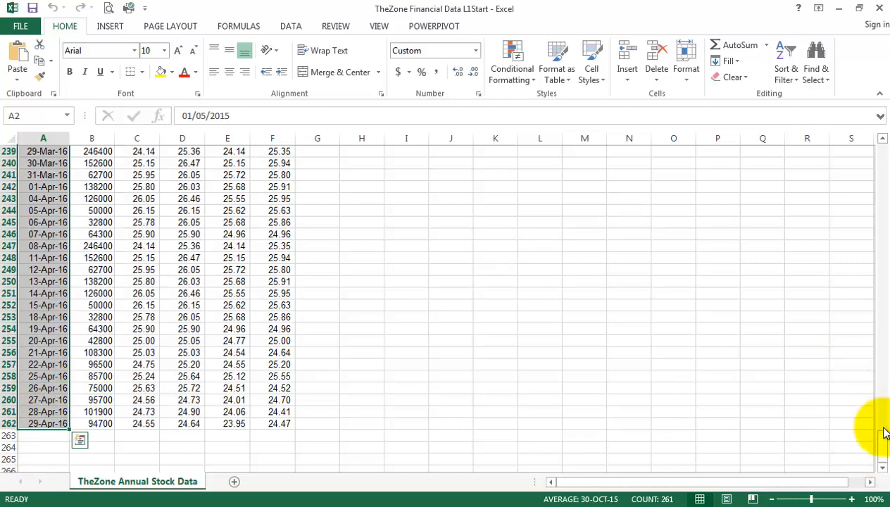
left_click_drag(882, 444, 880, 8)
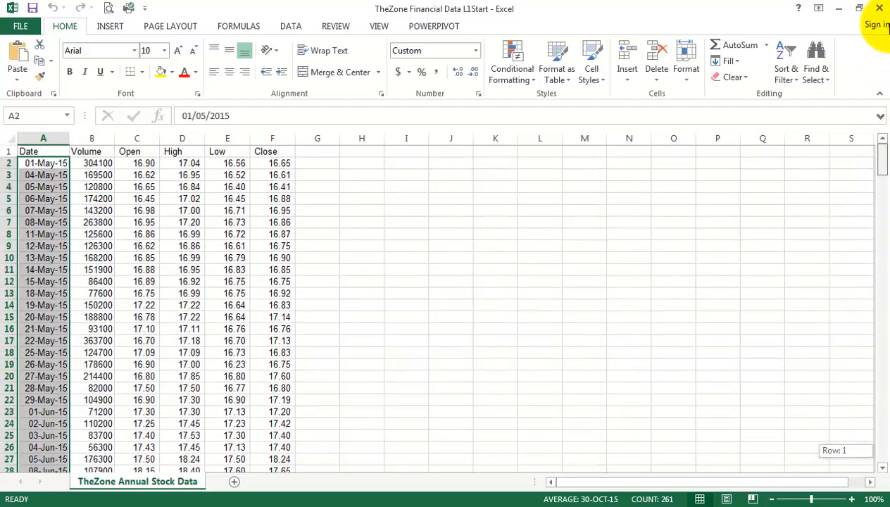
Review the Volume, Open, High, Low and Close values for the first trading day in row 2
left_click(95, 163)
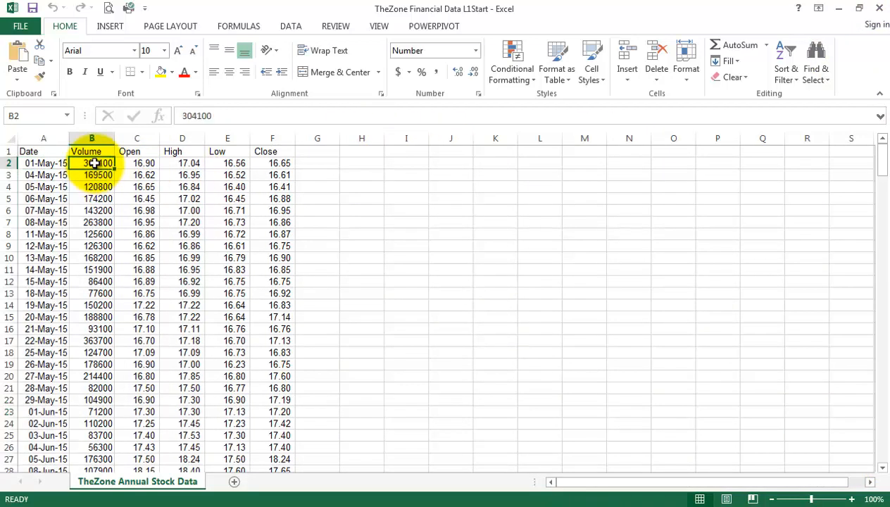
left_click(144, 163)
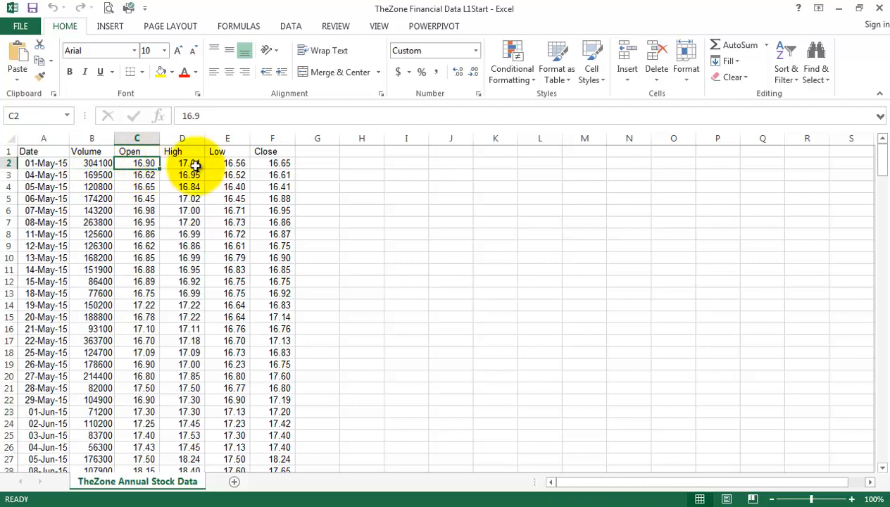
left_click(180, 164)
left_click(222, 164)
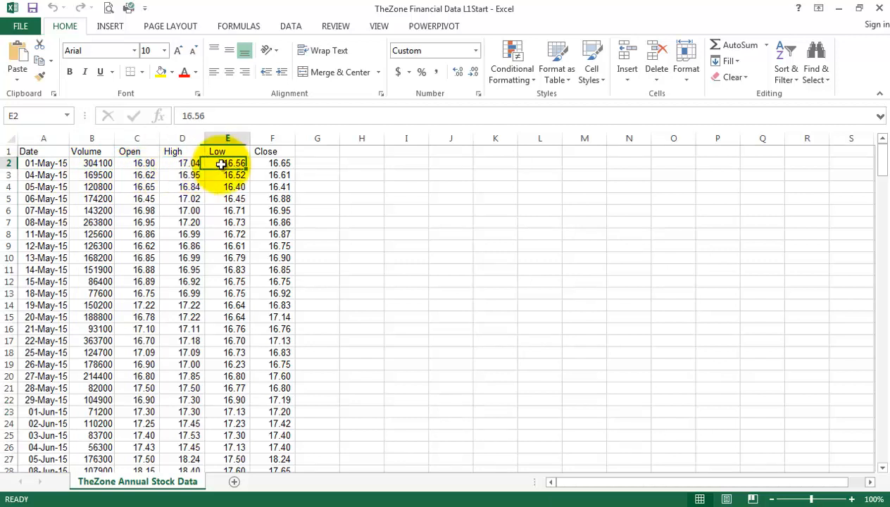
left_click(278, 164)
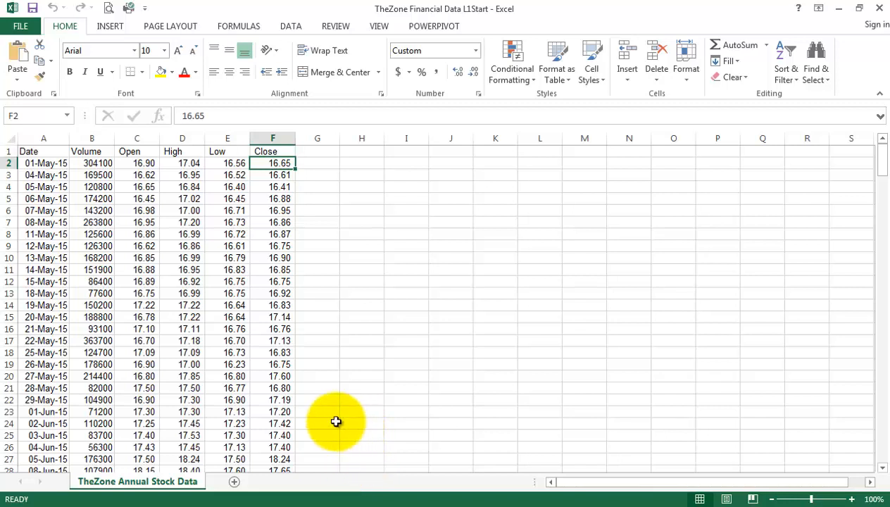
Copy the TheZone Annual Stock Data sheet to the end of the workbook and rename the copy H L C
right_click(187, 487)
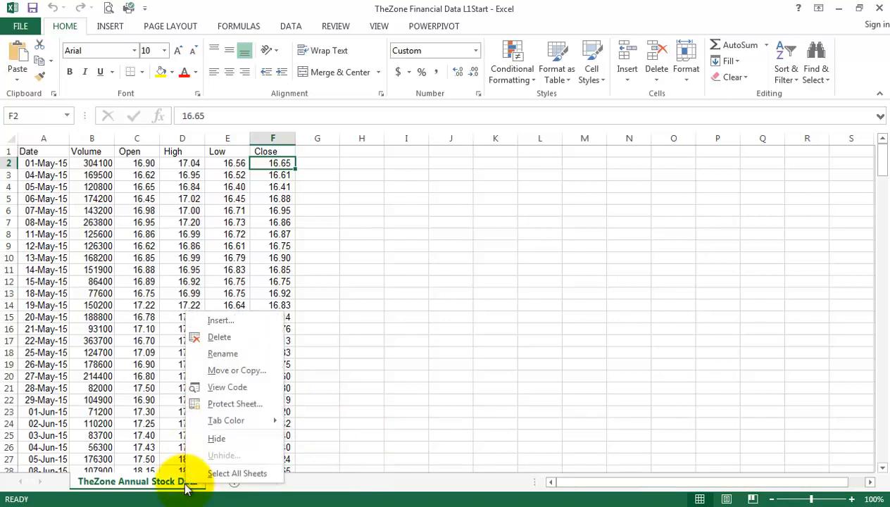
left_click(235, 372)
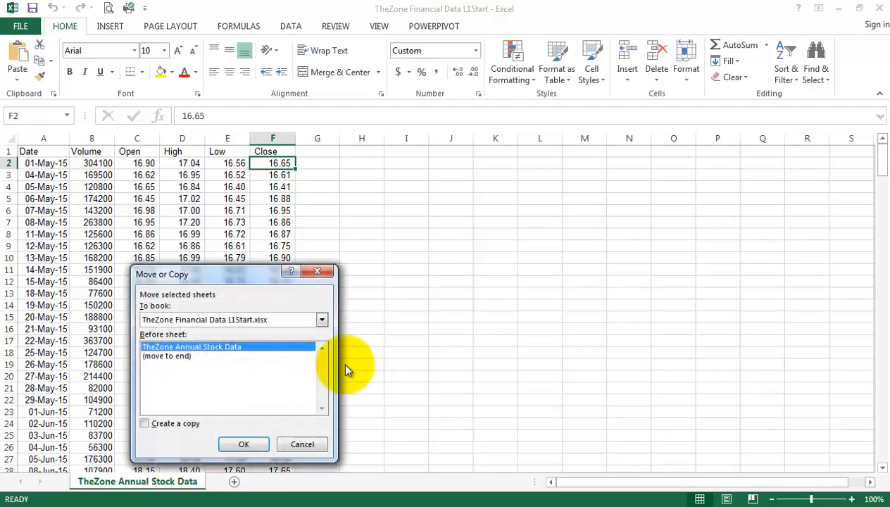
left_click_drag(282, 270, 399, 194)
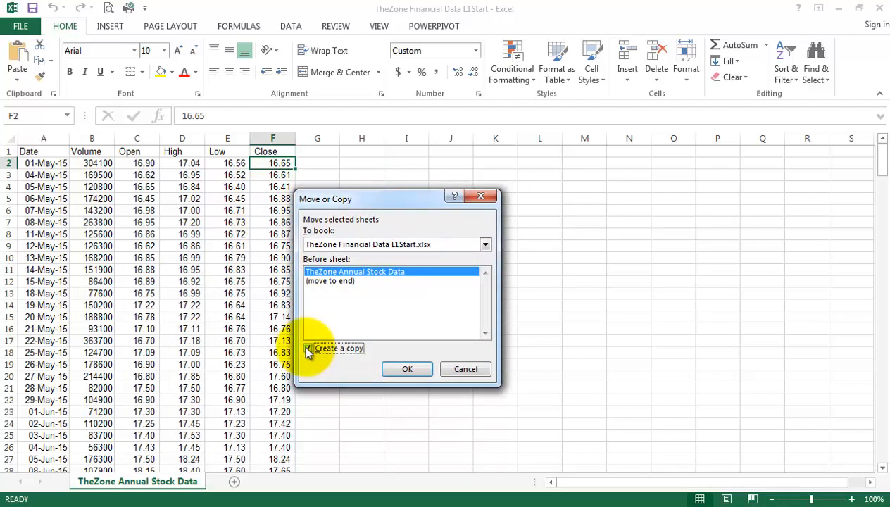
left_click(337, 279)
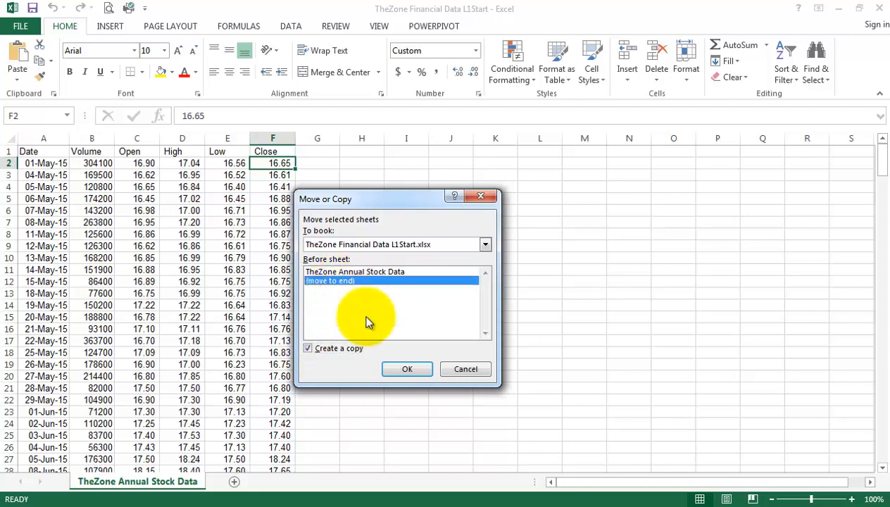
left_click(407, 370)
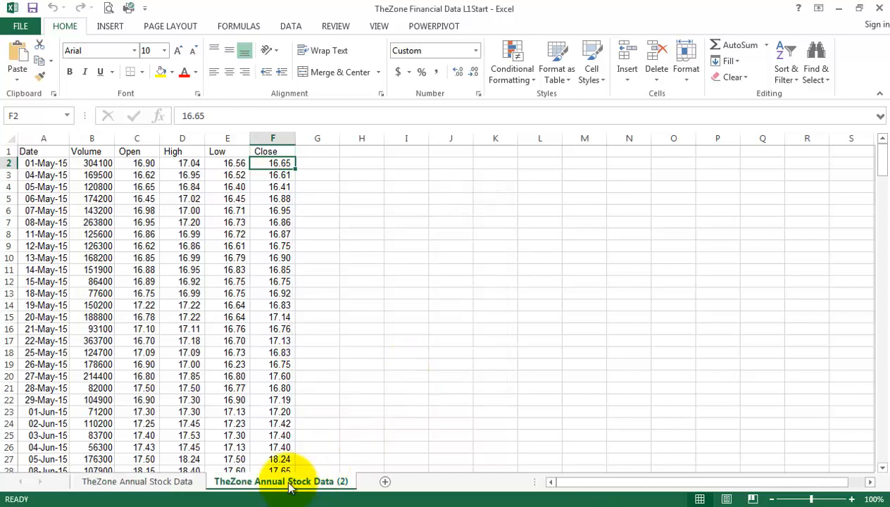
double_click(289, 482)
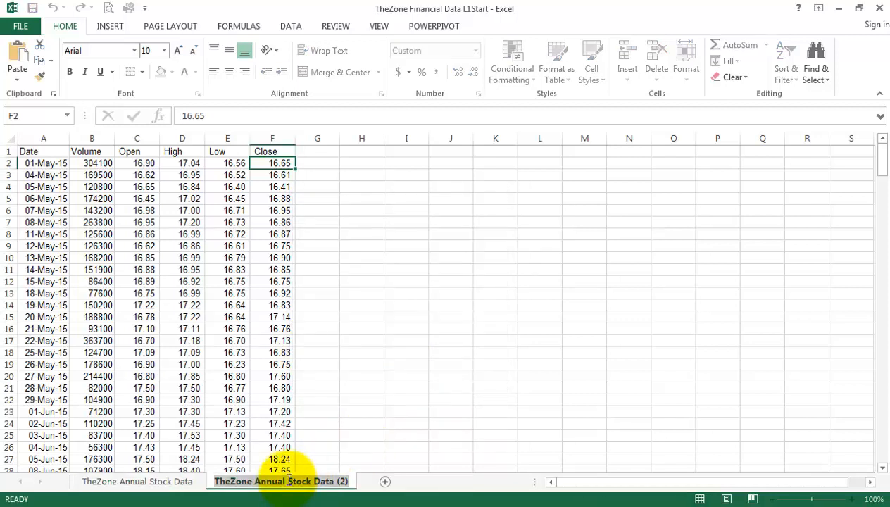
type("H")
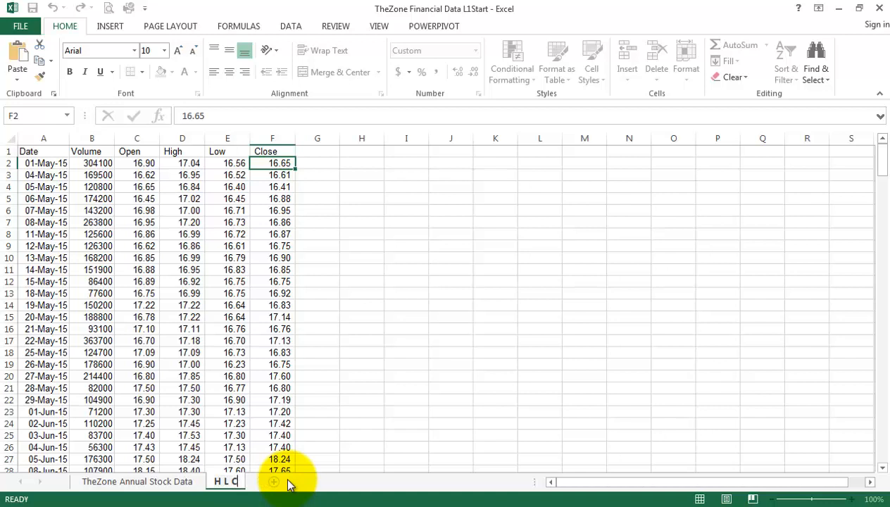
type(" L C")
left_click(381, 424)
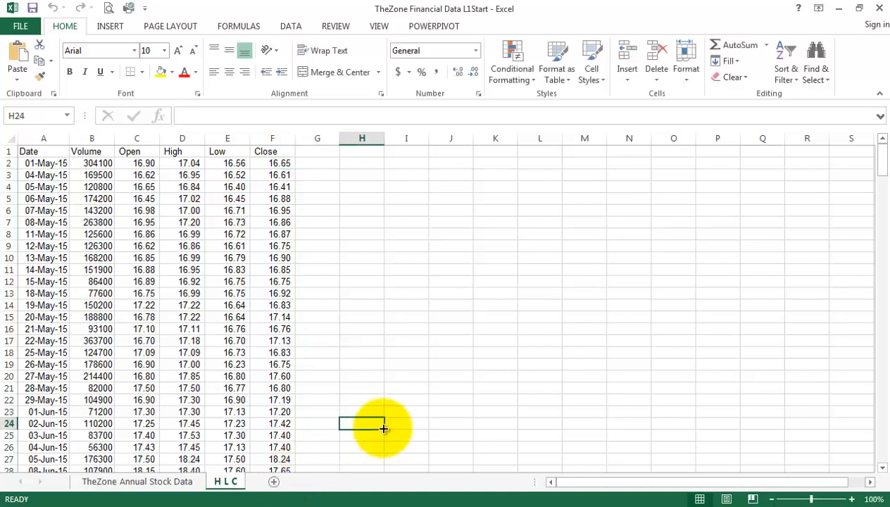
Create a copy of the H L C sheet at the end of the workbook
right_click(233, 485)
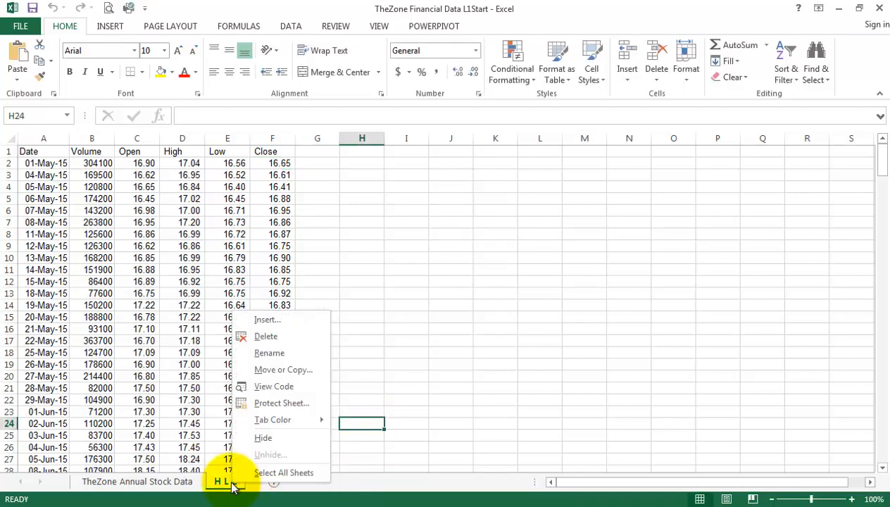
left_click(290, 368)
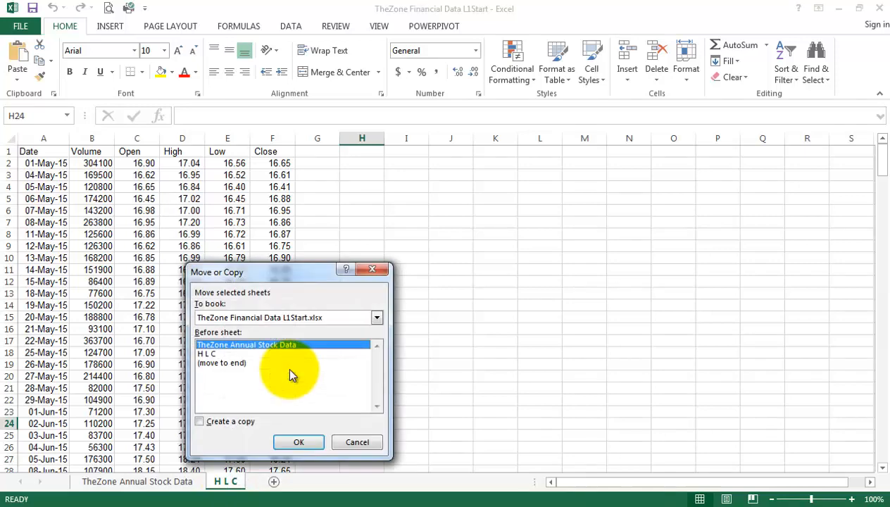
left_click(222, 363)
left_click(199, 421)
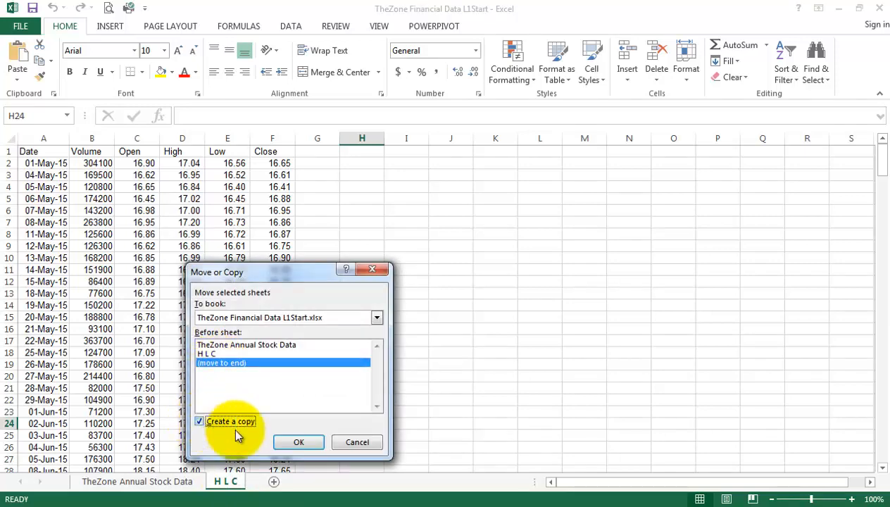
left_click(299, 442)
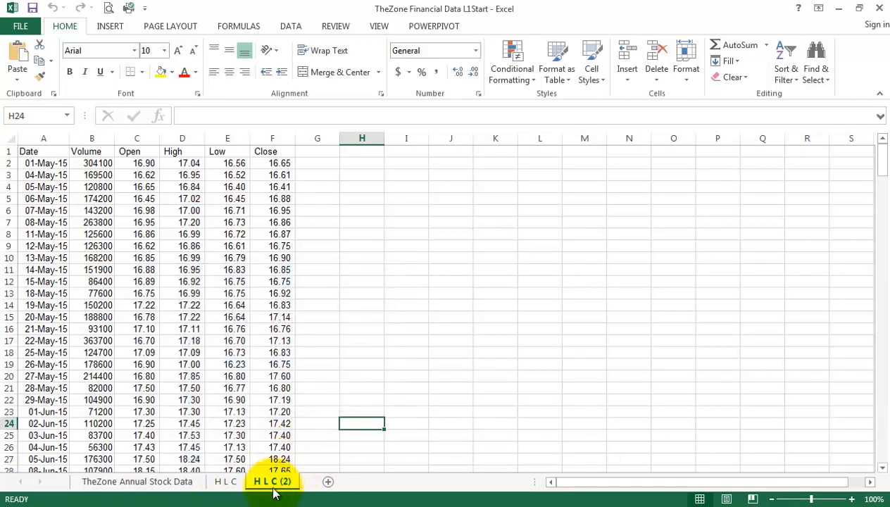
Rename the new sheet copy O H L C, and add another copy at the end named V H L C
double_click(273, 486)
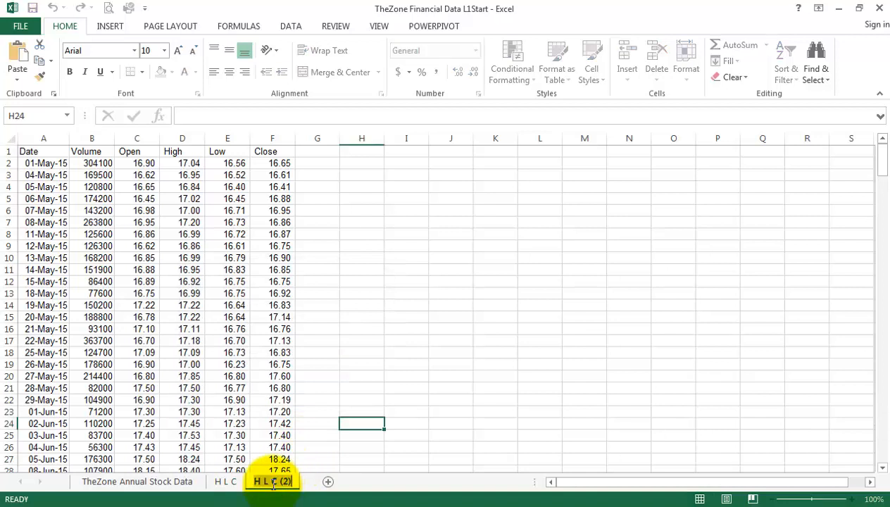
type("o")
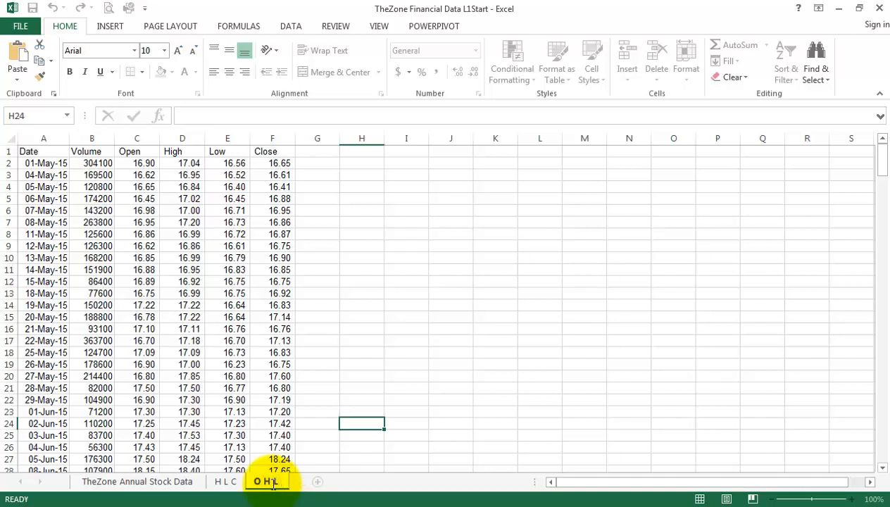
left_click(350, 354)
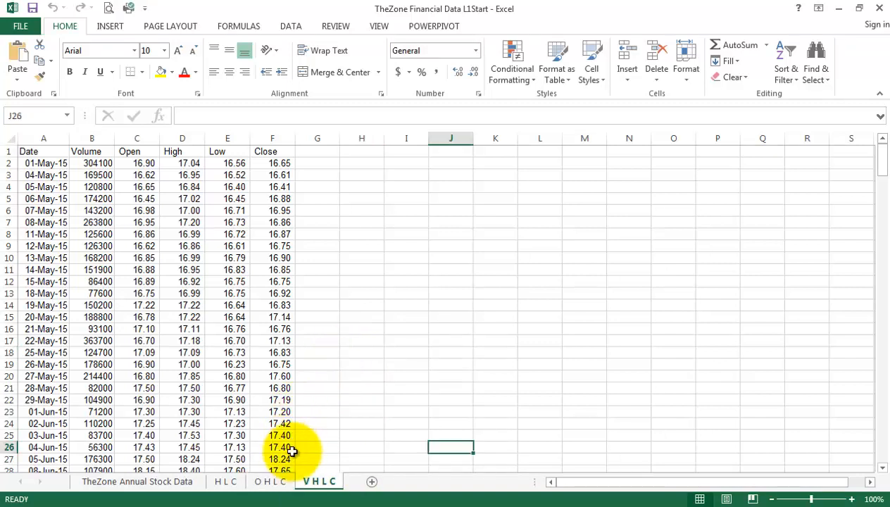
Copy the V H L C sheet to the end of the workbook and rename the copy Combo
right_click(323, 484)
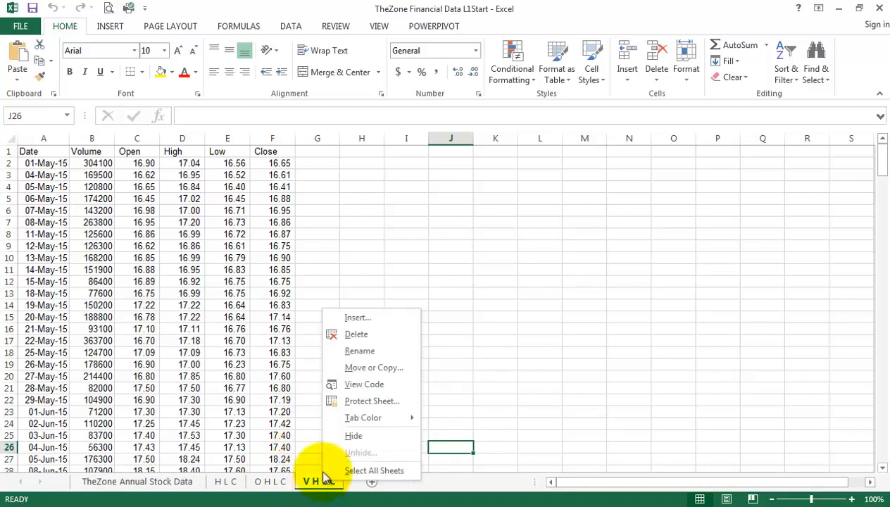
left_click(369, 367)
left_click(324, 377)
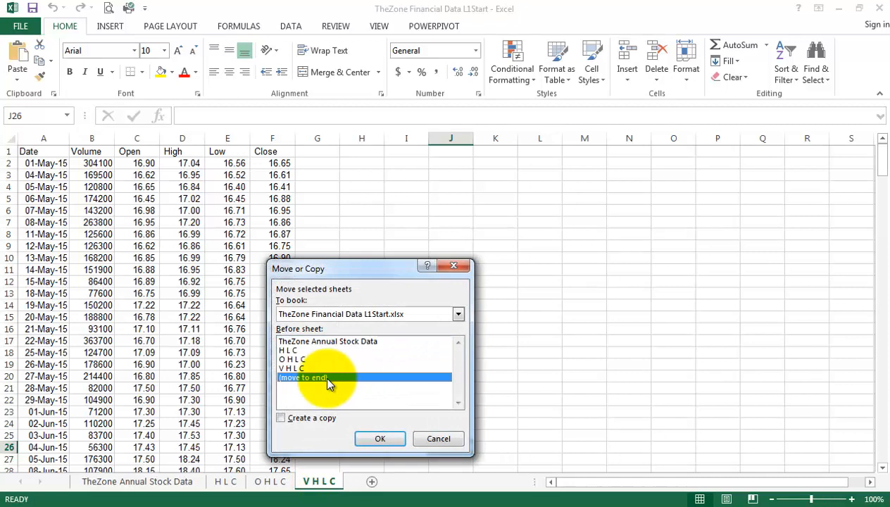
left_click(296, 419)
left_click(364, 436)
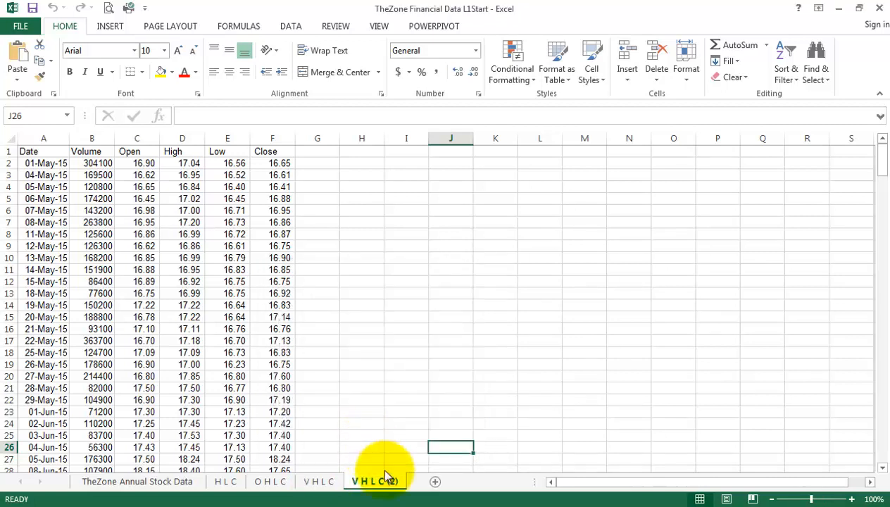
double_click(384, 482)
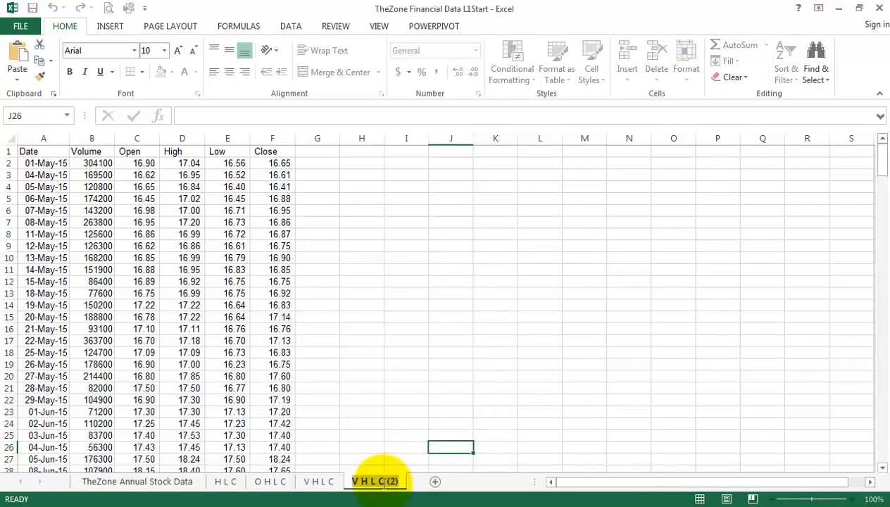
type("d")
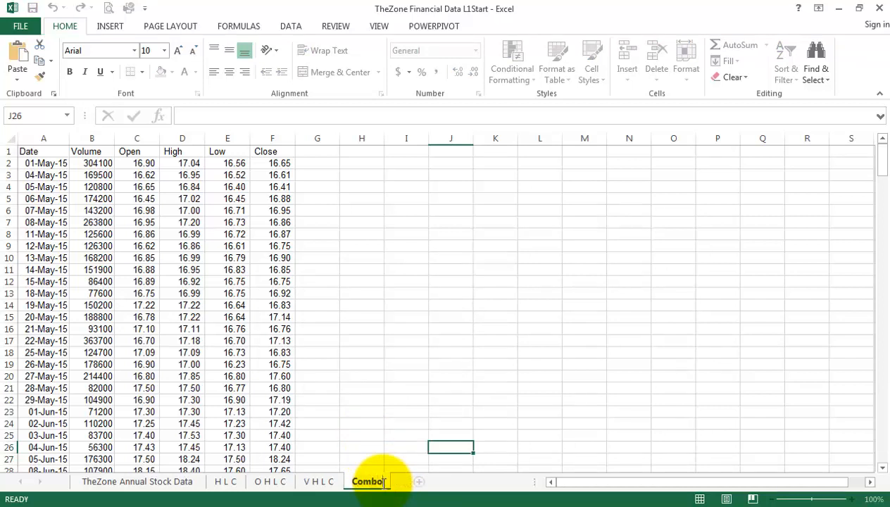
left_click(371, 463)
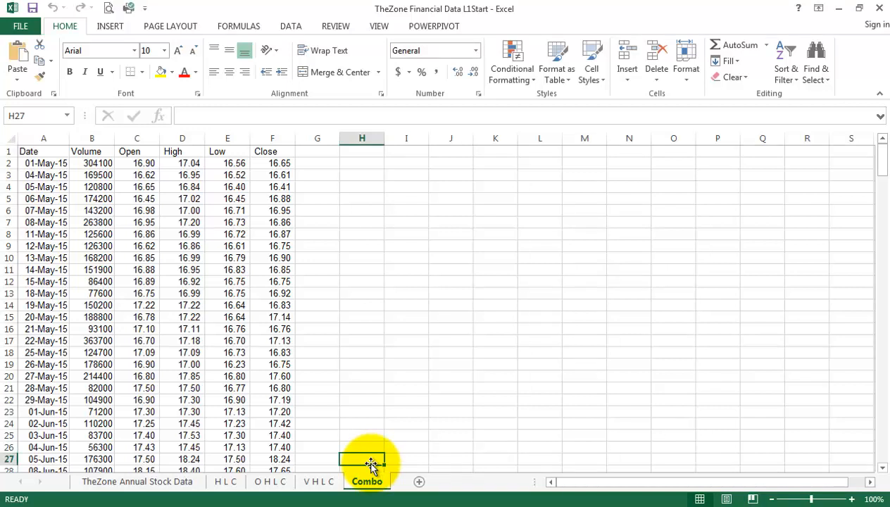
Switch to the H L C sheet and locate the last March 2016 entry, checking the data from row 2 to row 241
left_click(226, 482)
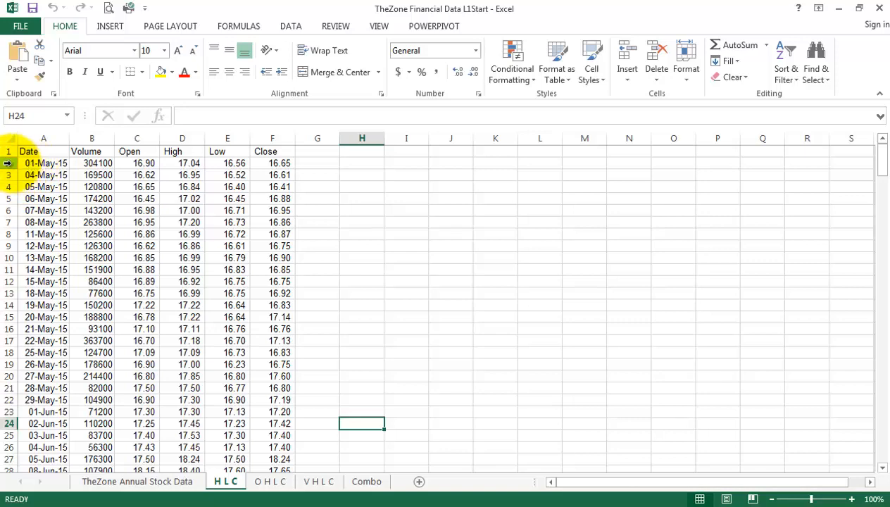
left_click_drag(7, 163, 7, 222)
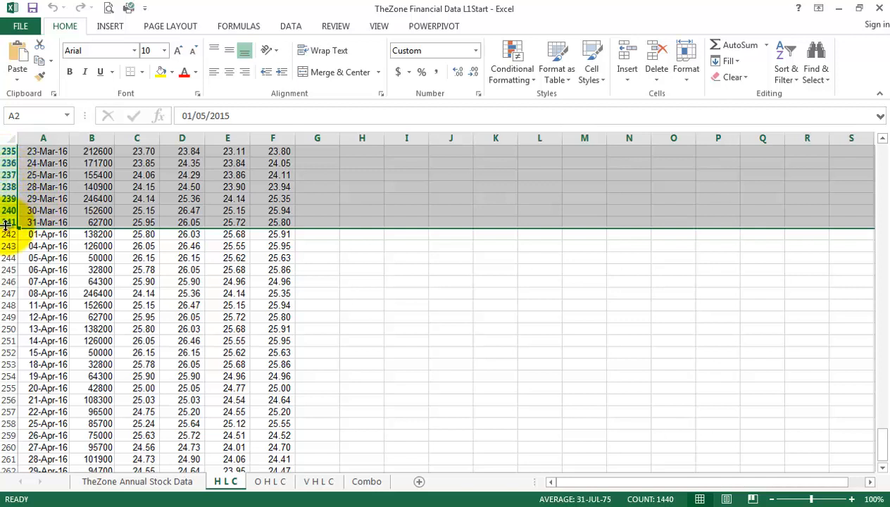
left_click(56, 222)
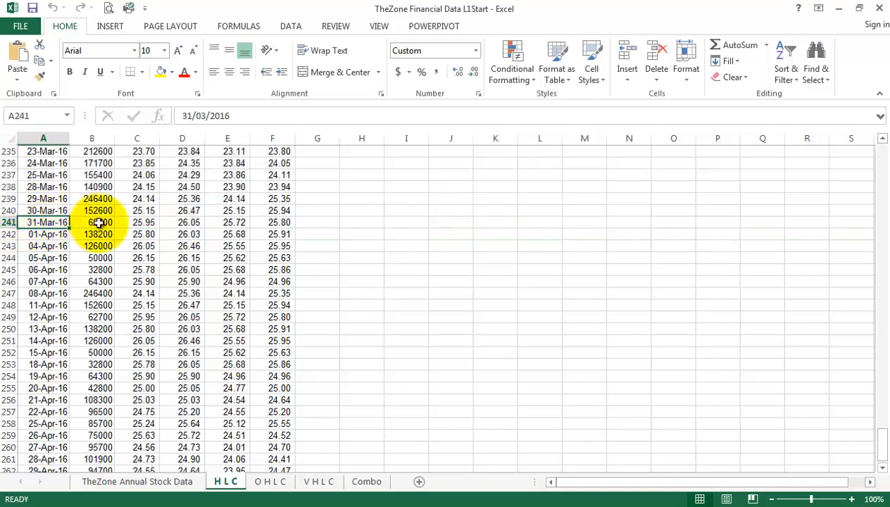
left_click_drag(56, 222, 393, 224)
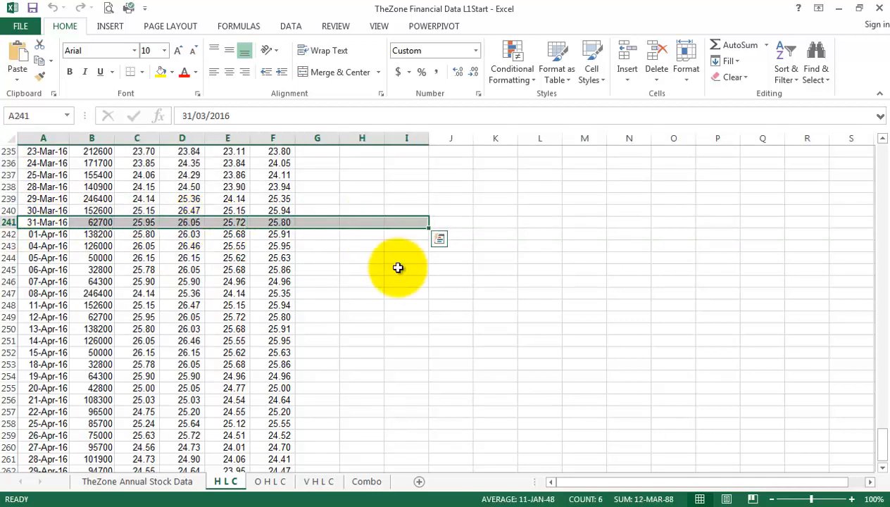
left_click(378, 259)
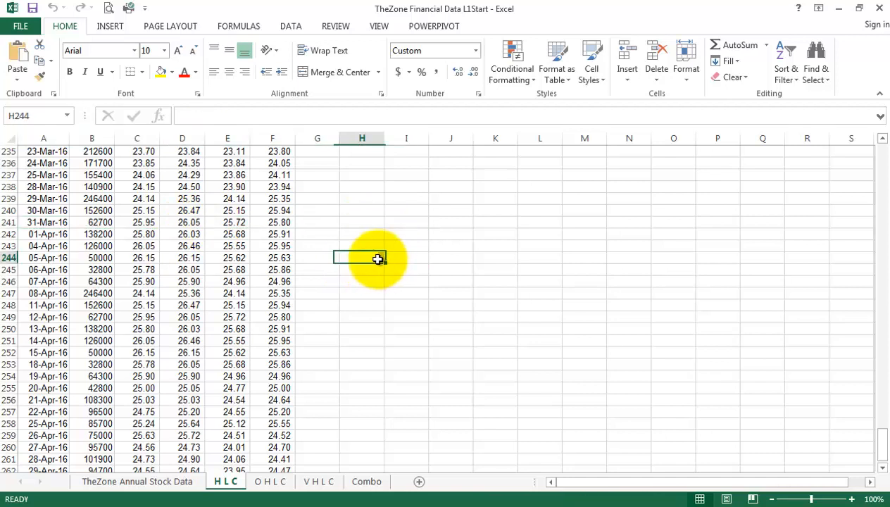
Delete rows 2 to 241 from the H L C sheet, keeping only the April 2016 stock data below the headers
left_click(6, 222)
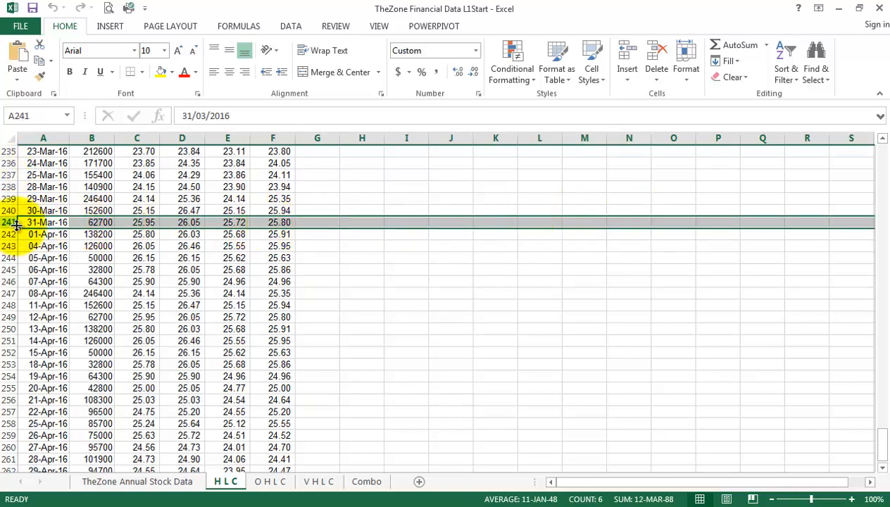
left_click_drag(6, 221, 5, 164)
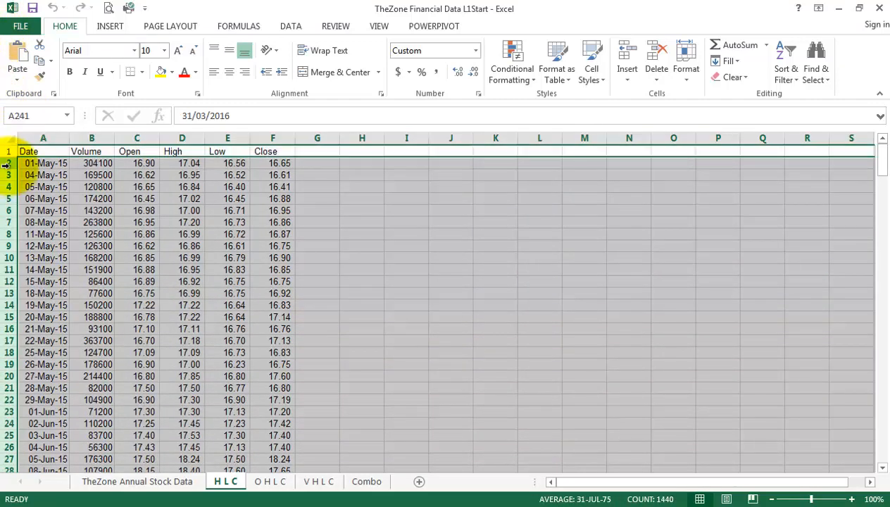
right_click(6, 164)
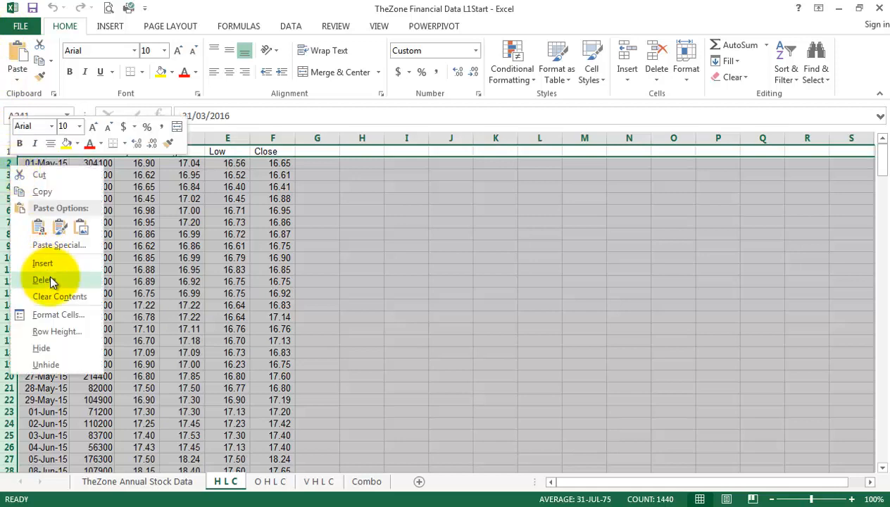
key("Escape")
key("ctrl+minus")
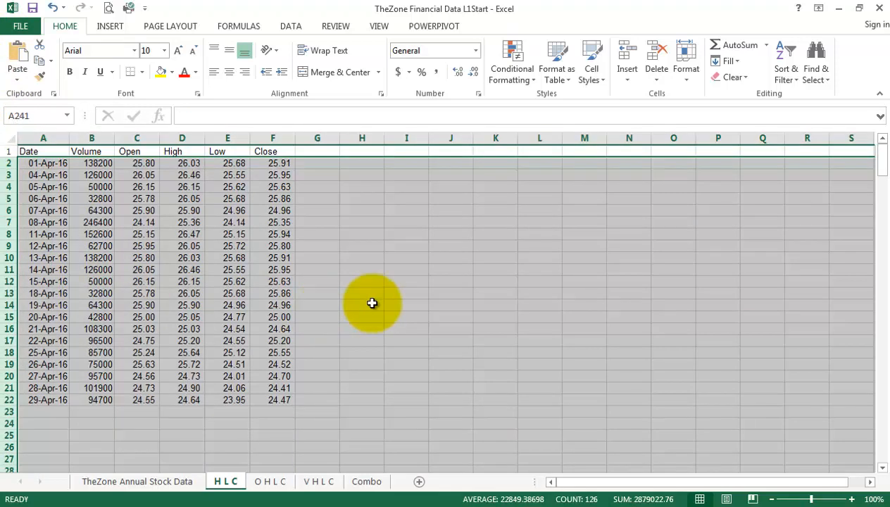
left_click(472, 301)
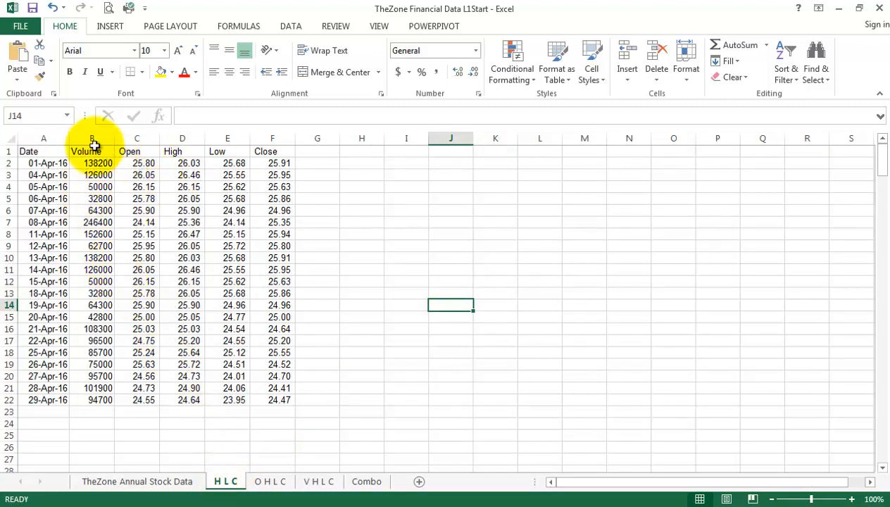
Delete the Volume and Open columns from the H L C sheet
left_click_drag(91, 139, 139, 139)
right_click(138, 139)
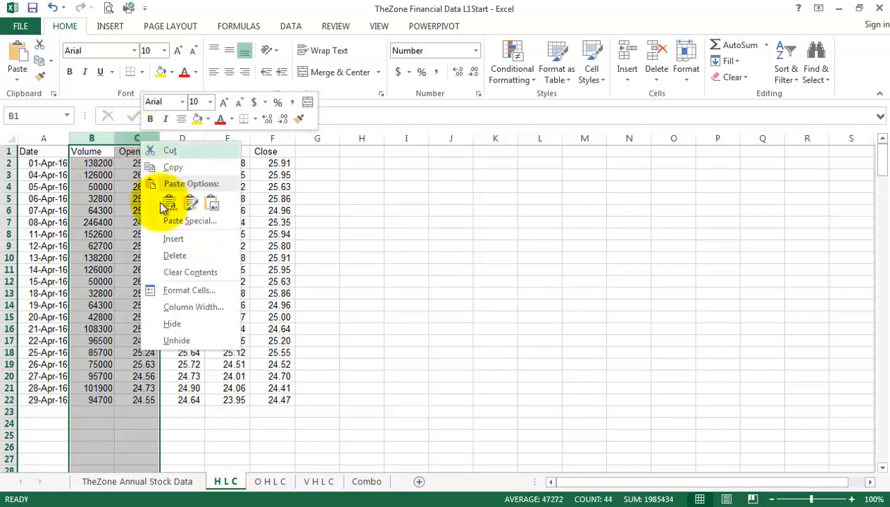
left_click(174, 255)
left_click(360, 292)
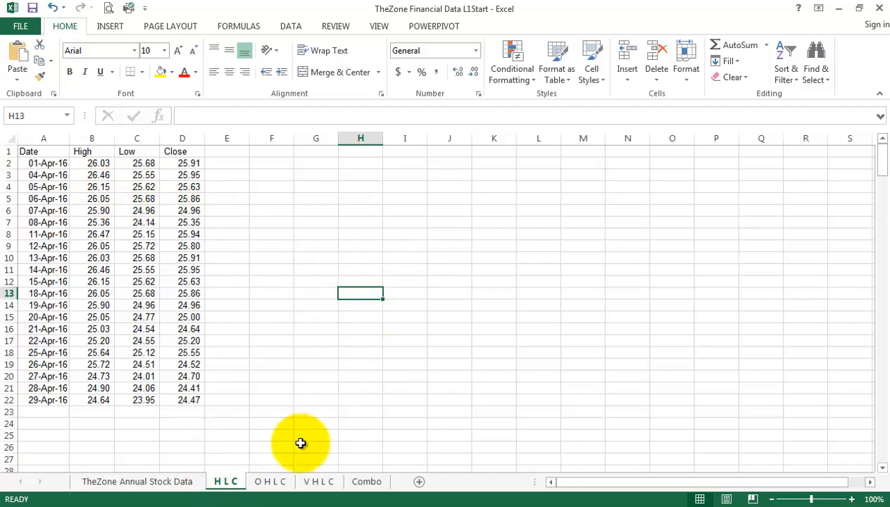
On the O H L C sheet, check the Open, High, Low and Close headers and delete the Volume column
left_click(271, 482)
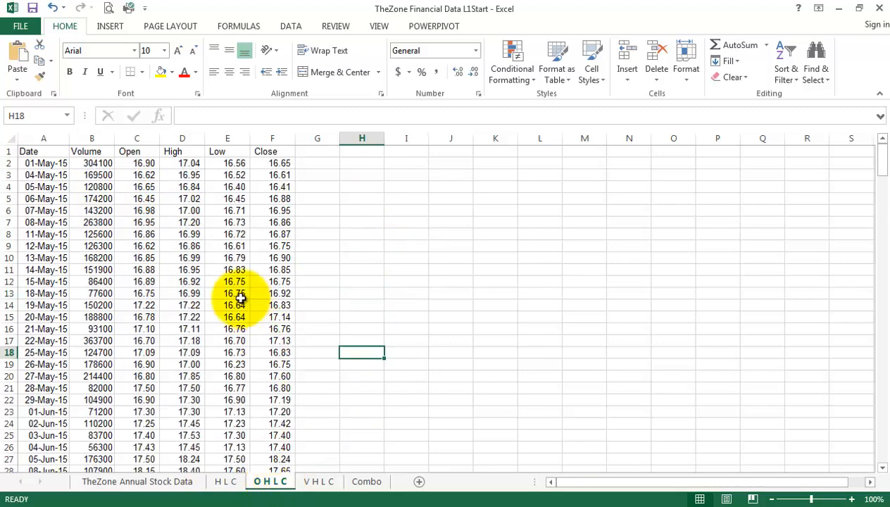
left_click(131, 152)
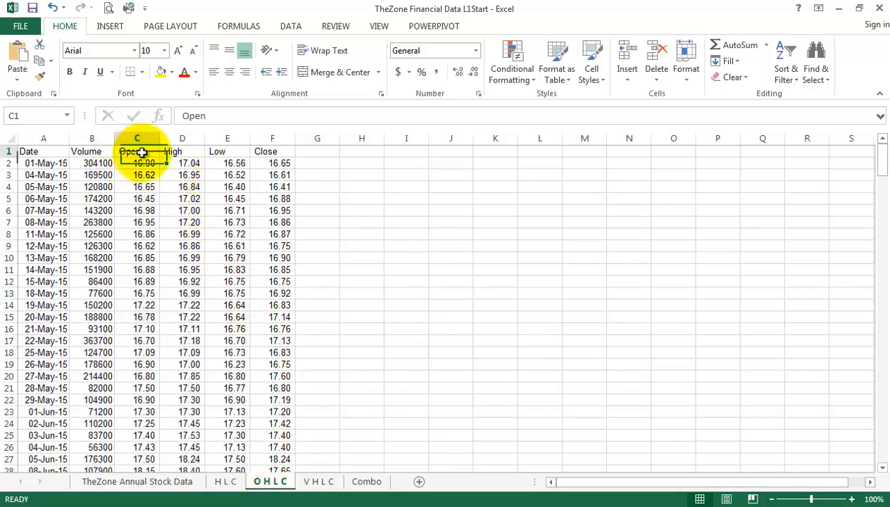
left_click(185, 152)
left_click(215, 152)
left_click(270, 154)
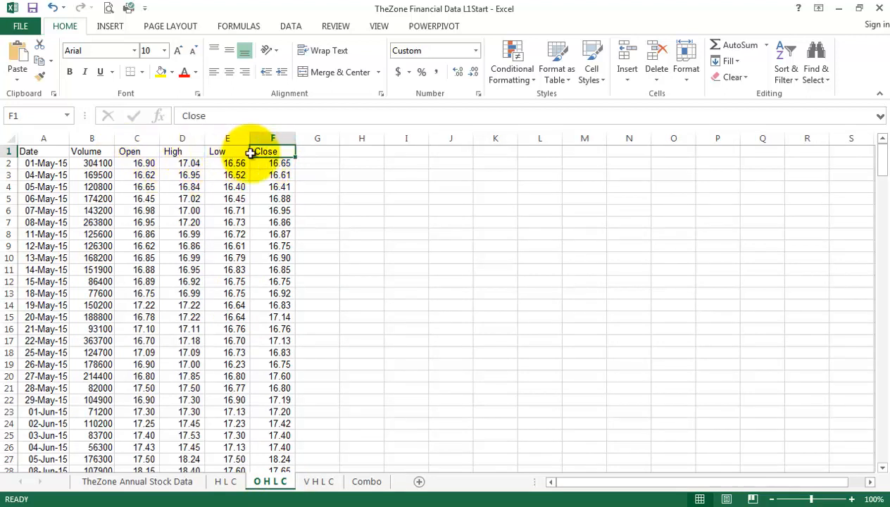
left_click(92, 138)
right_click(92, 138)
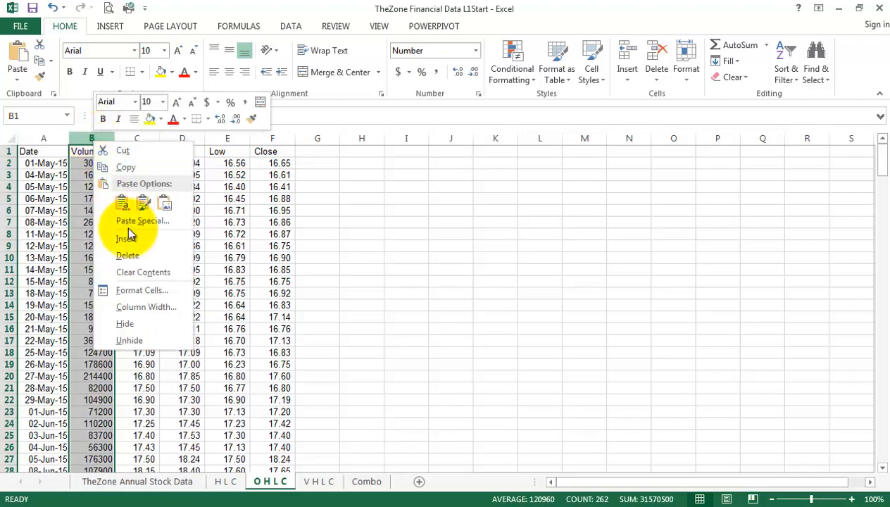
left_click(134, 251)
left_click(398, 257)
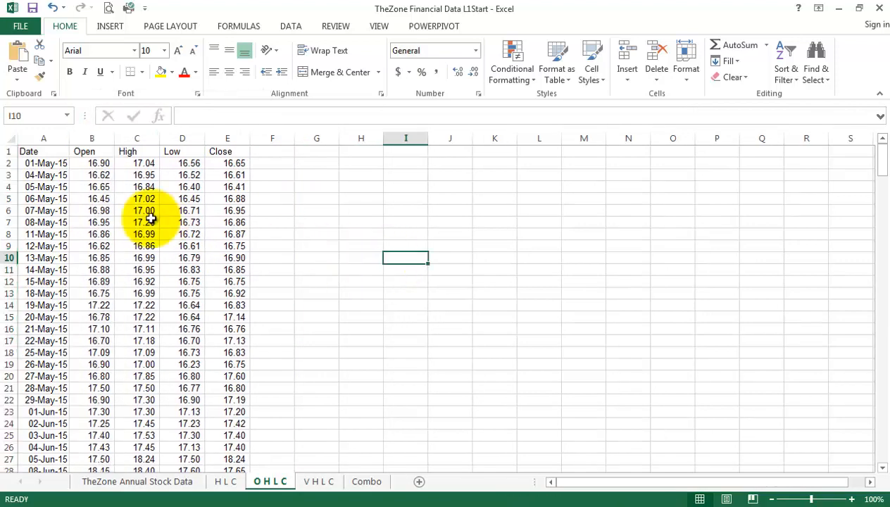
Delete rows 2 to 241 from the O H L C sheet, keeping only the April 2016 data below the headers
left_click_drag(9, 163, 16, 426)
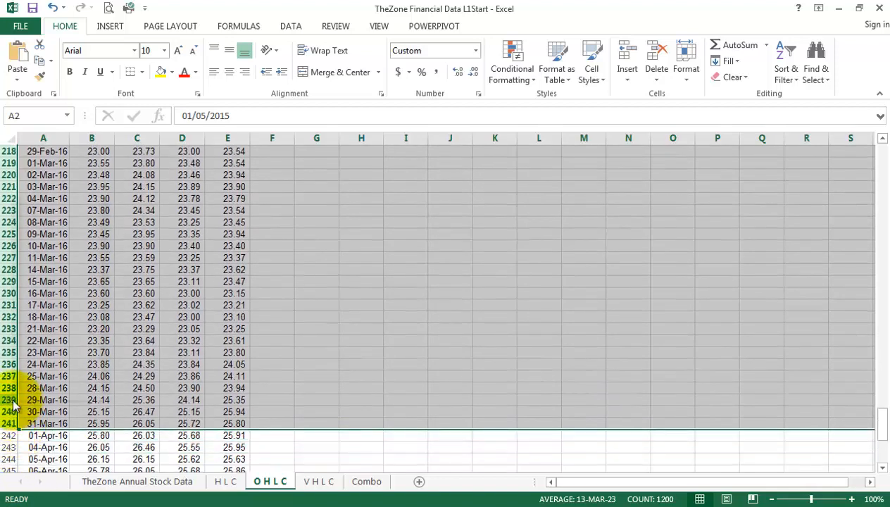
right_click(10, 400)
left_click(58, 304)
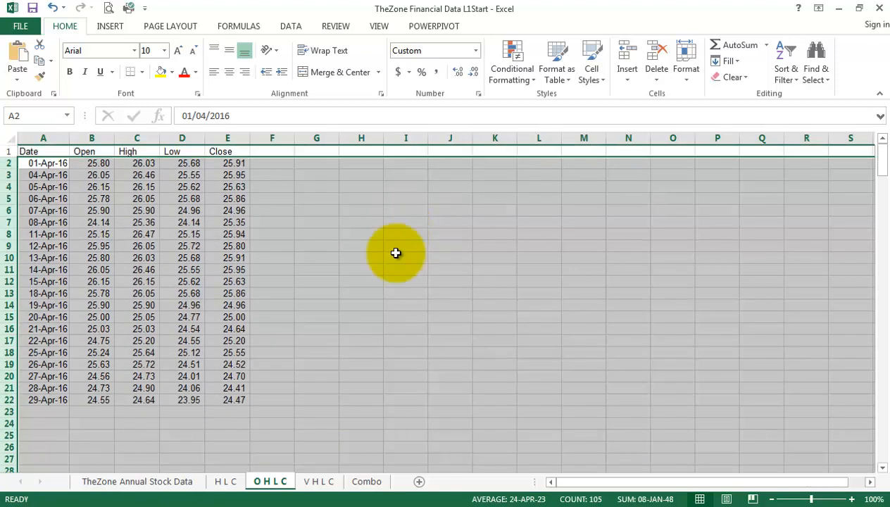
left_click(396, 281)
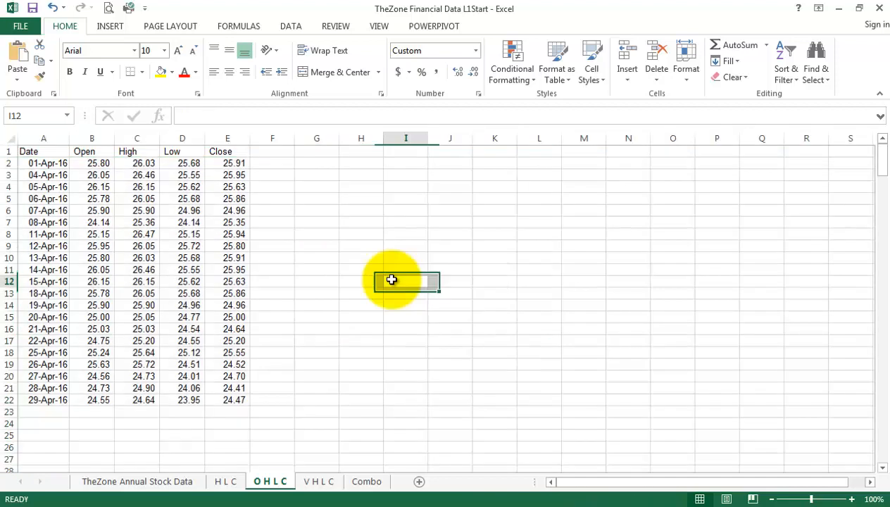
Switch to the V H L C sheet and delete its Open column
left_click(328, 484)
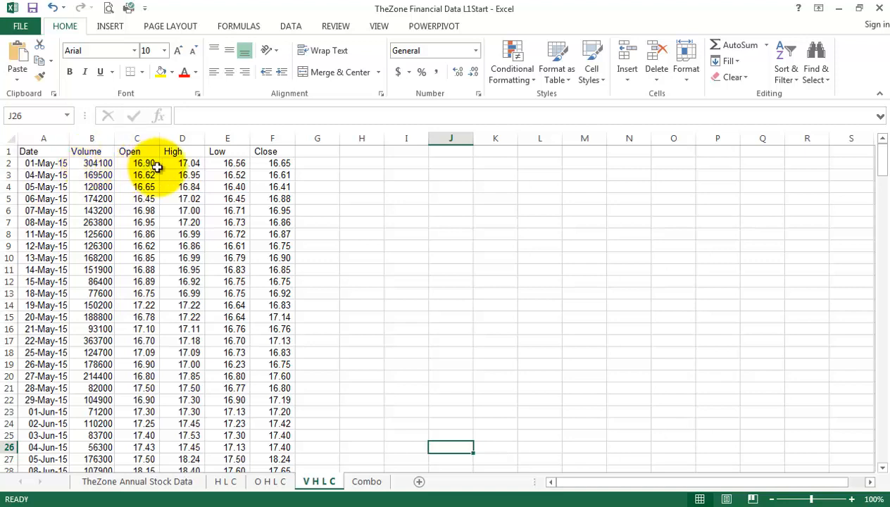
left_click(135, 137)
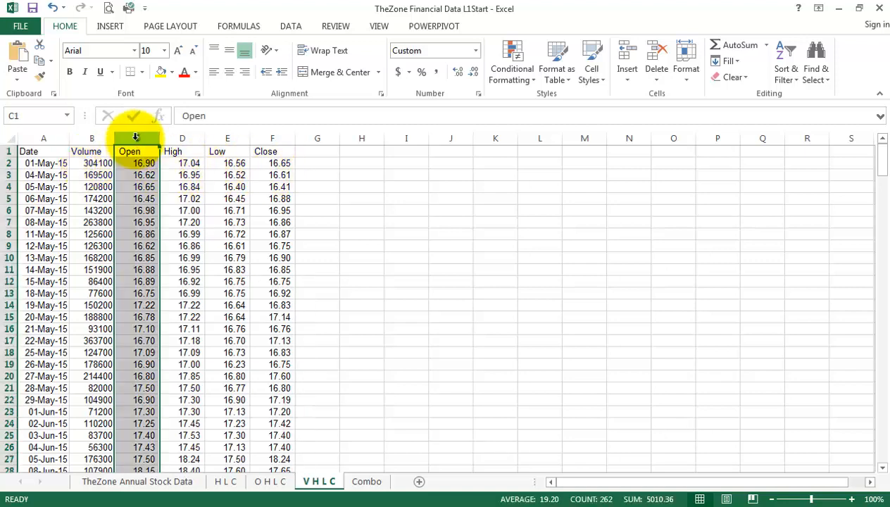
right_click(138, 141)
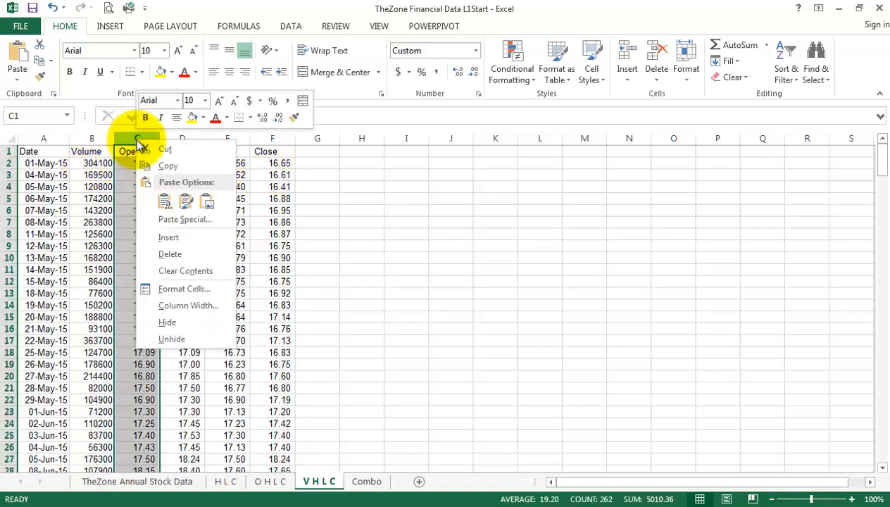
left_click(168, 255)
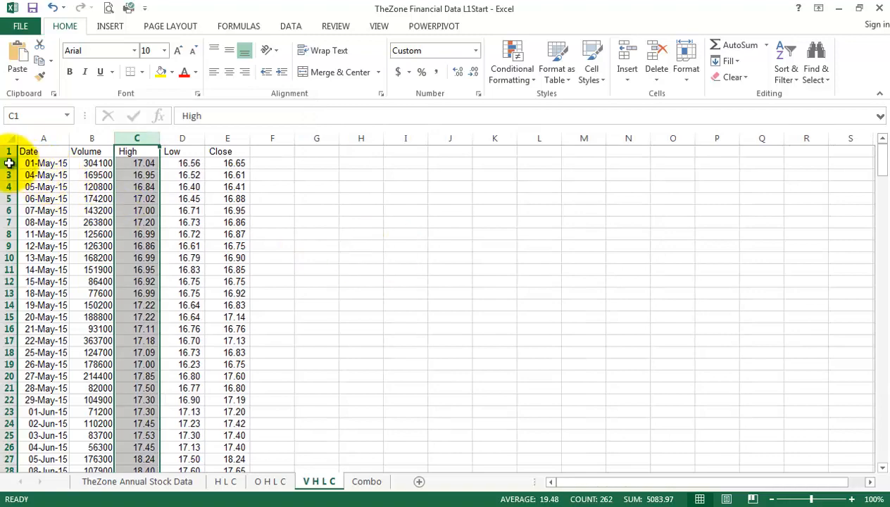
Delete rows 2 to 241 from the V H L C sheet, keeping only the April 2016 entries
left_click_drag(9, 162, 10, 218)
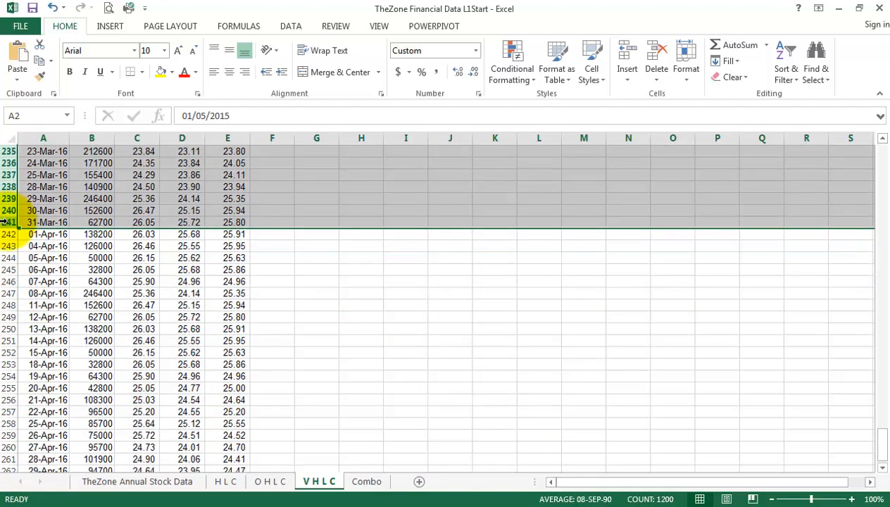
right_click(7, 221)
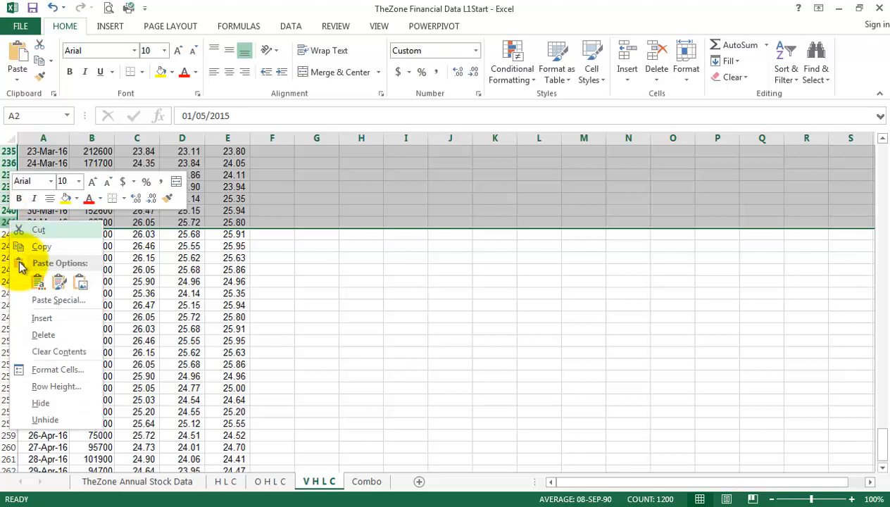
left_click(43, 334)
left_click(416, 339)
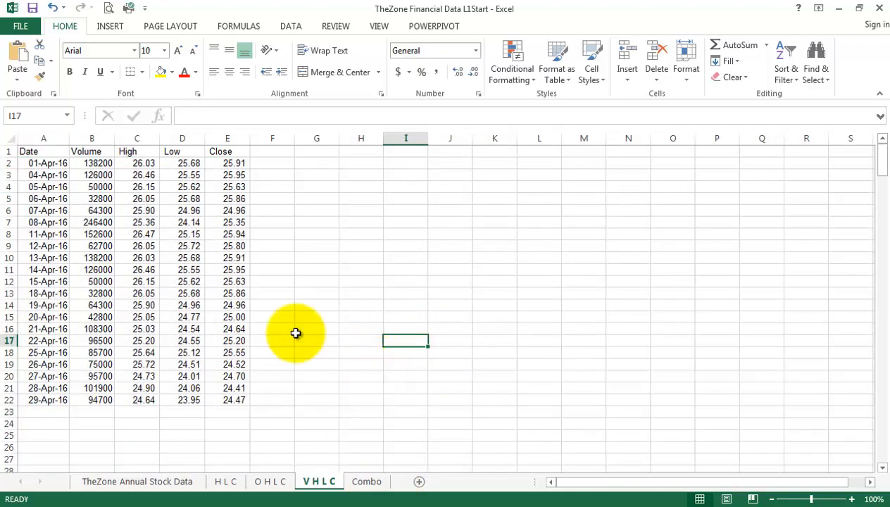
Insert a High-Low-Close stock chart from A1:D22 on the H L C sheet and enlarge it beside the data
left_click(225, 482)
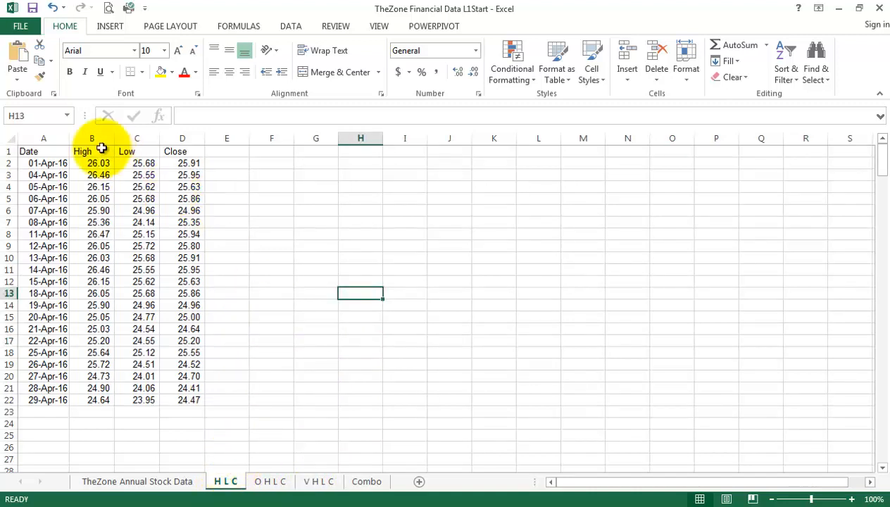
left_click_drag(31, 151, 184, 399)
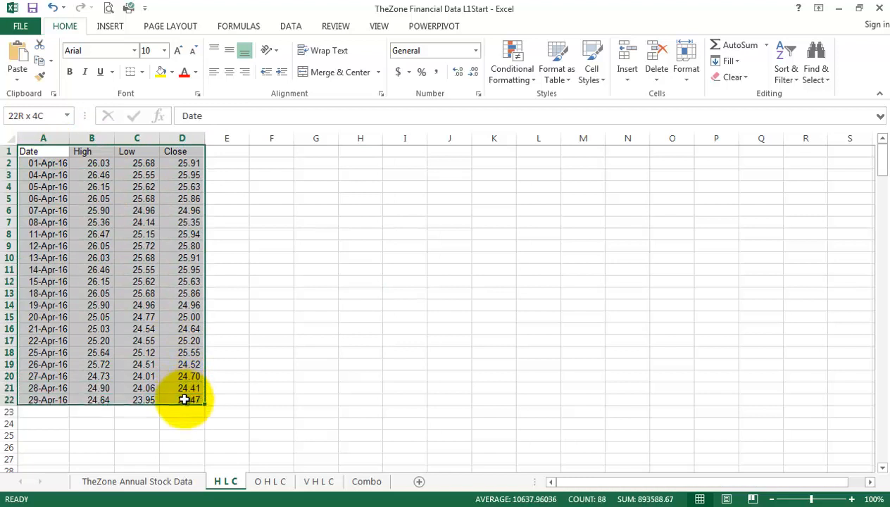
left_click(111, 26)
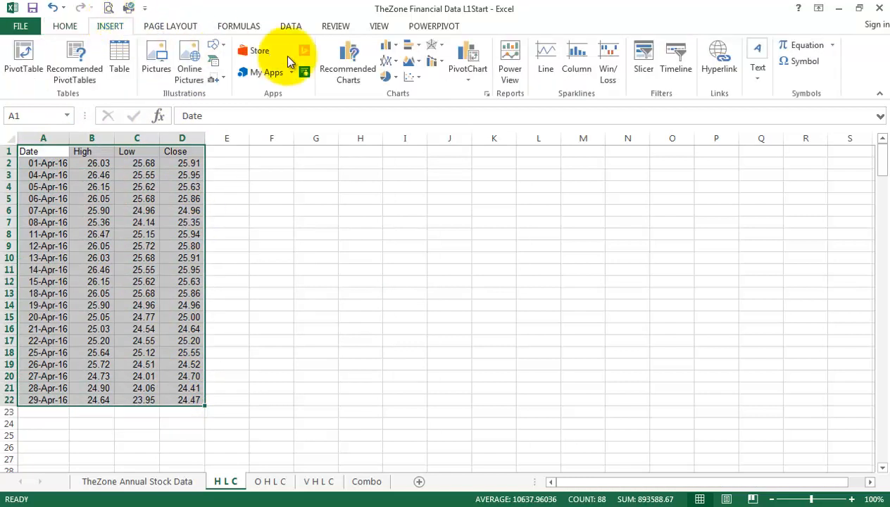
left_click(345, 73)
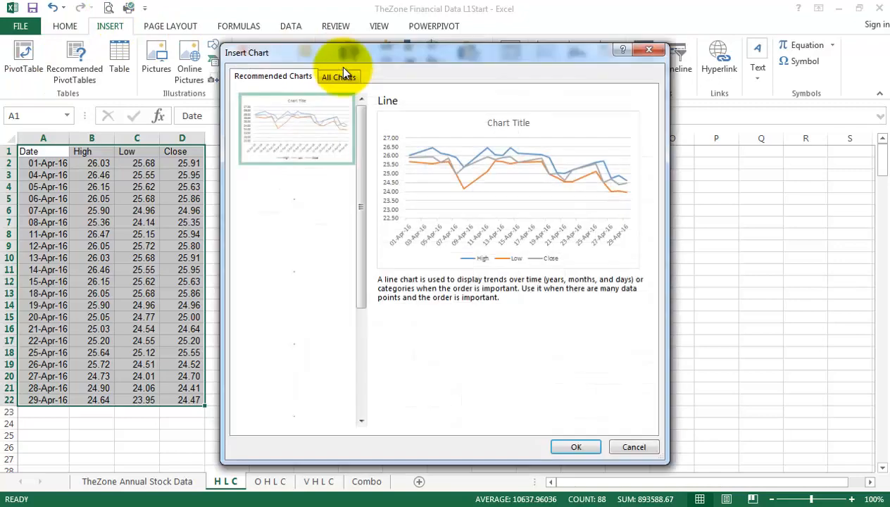
left_click(340, 77)
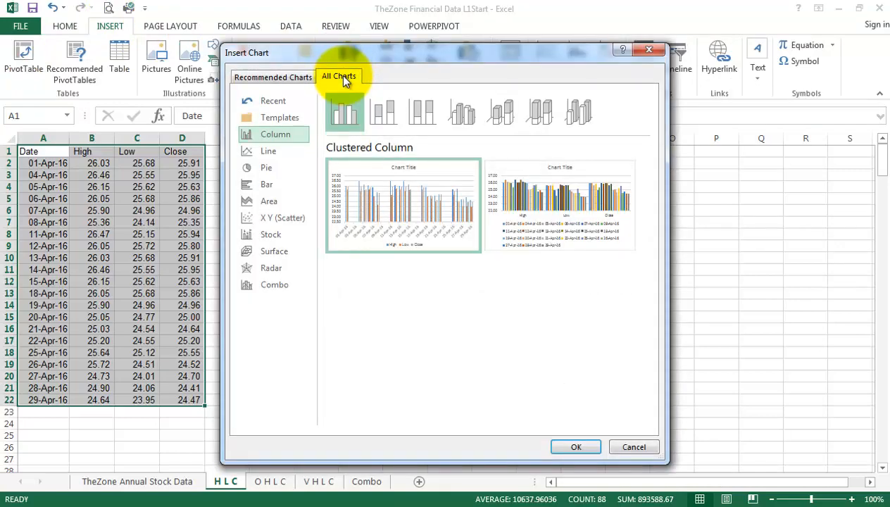
left_click(272, 236)
mouse_move(328, 196)
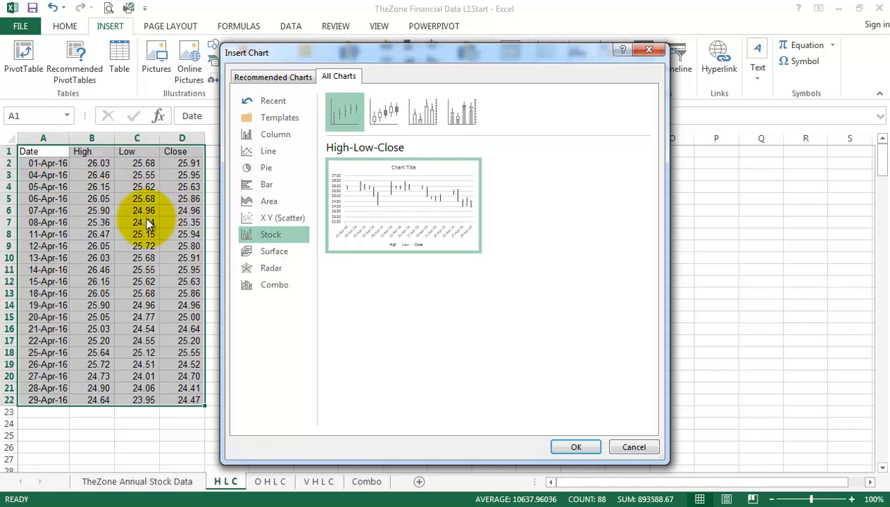
mouse_move(384, 209)
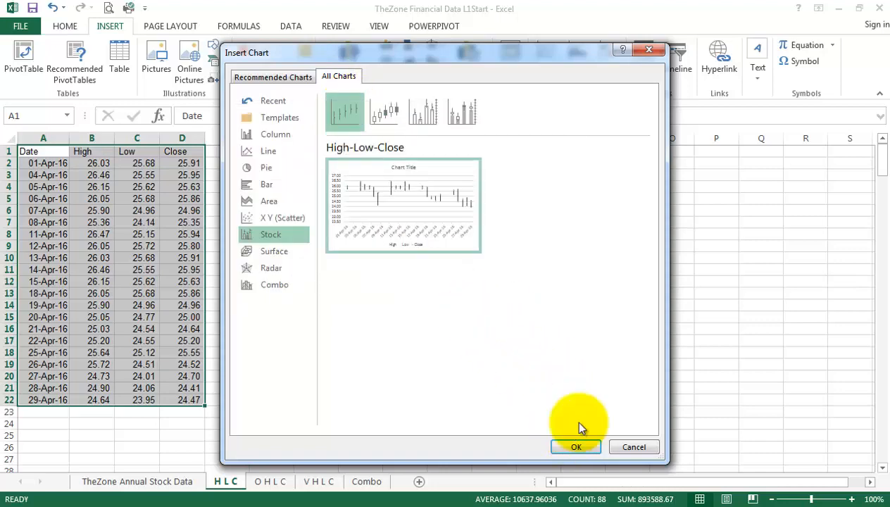
left_click(582, 447)
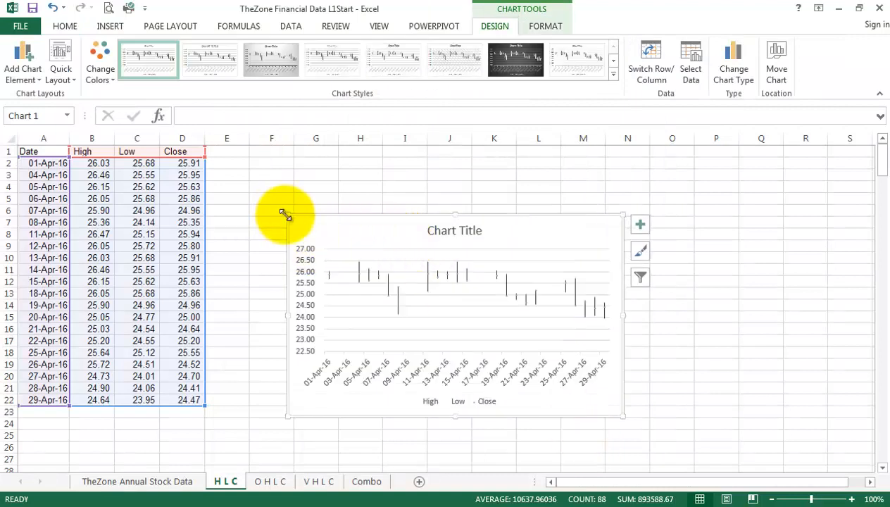
left_click_drag(283, 208, 271, 185)
left_click(728, 360)
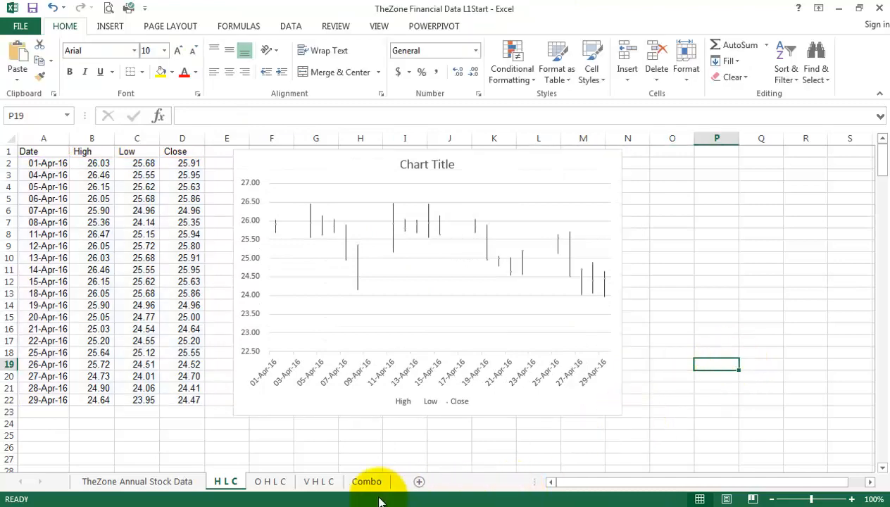
Insert an Open-High-Low-Close stock chart from A1:E22 on the O H L C sheet and move it up beside the data
left_click(269, 483)
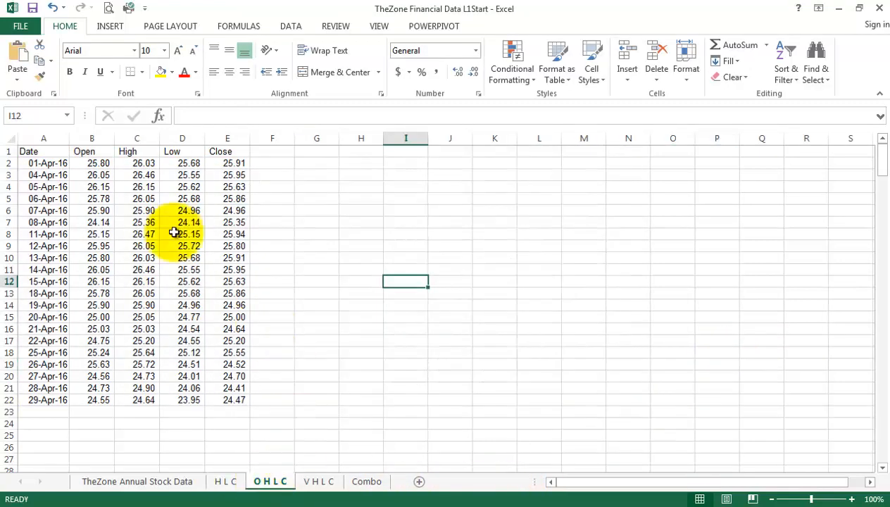
left_click(30, 153)
left_click_drag(69, 159, 235, 393)
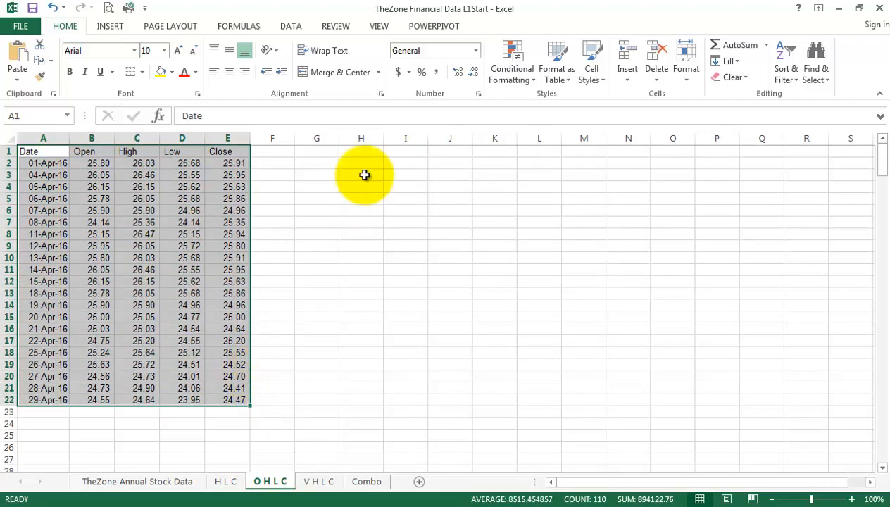
left_click(110, 29)
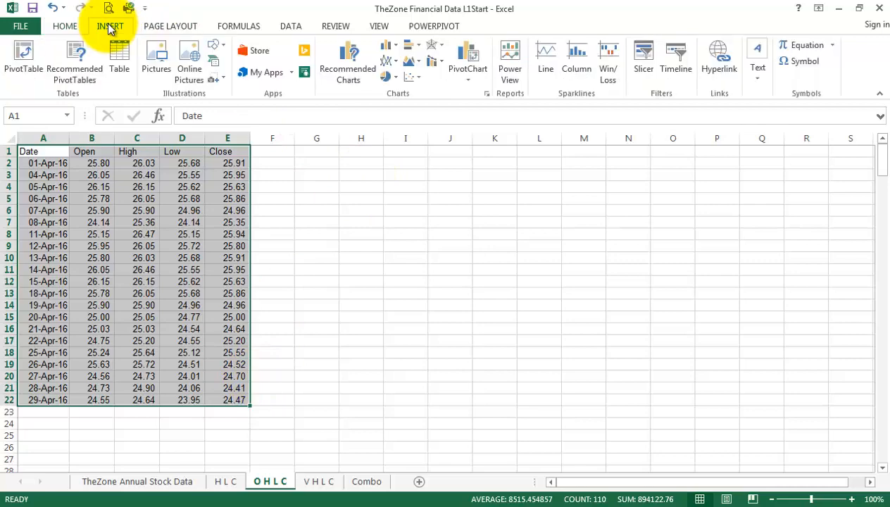
left_click(352, 71)
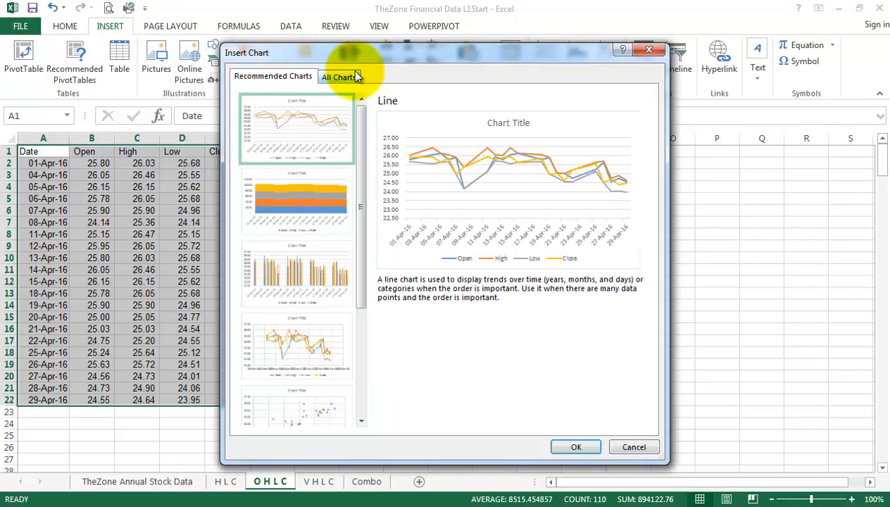
left_click(340, 77)
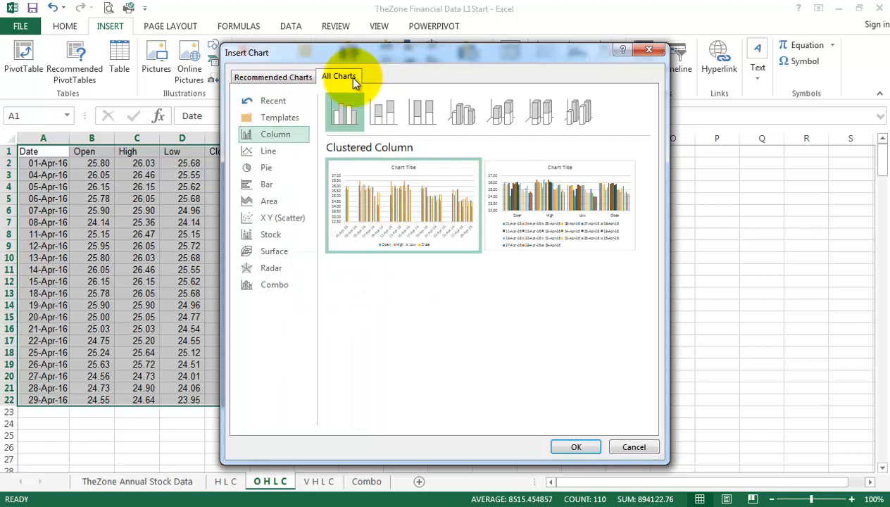
left_click(271, 234)
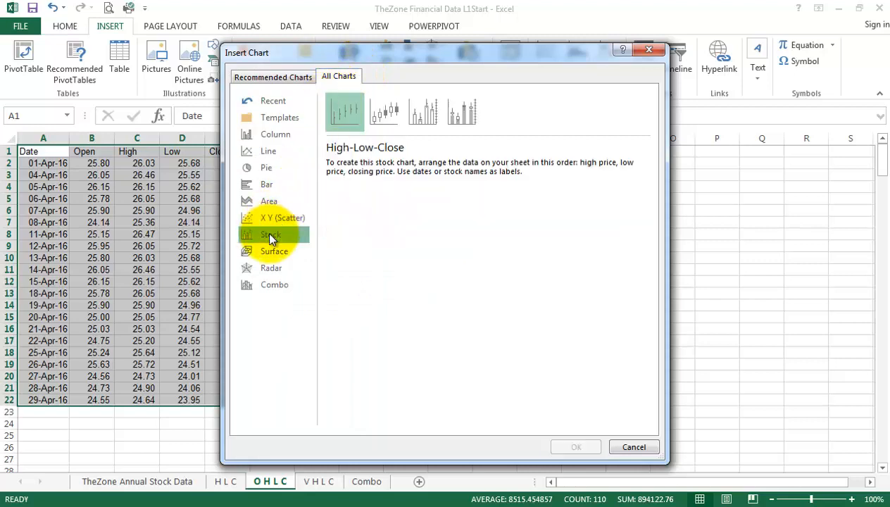
left_click(386, 113)
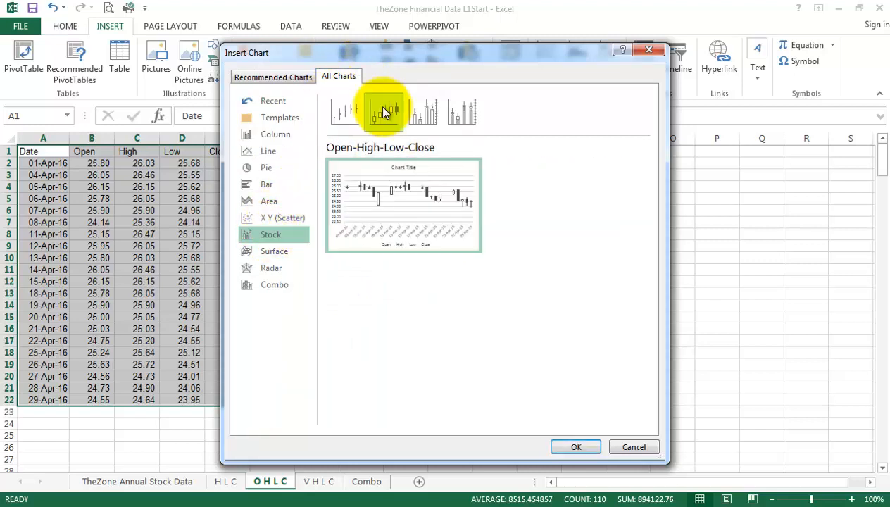
left_click(573, 446)
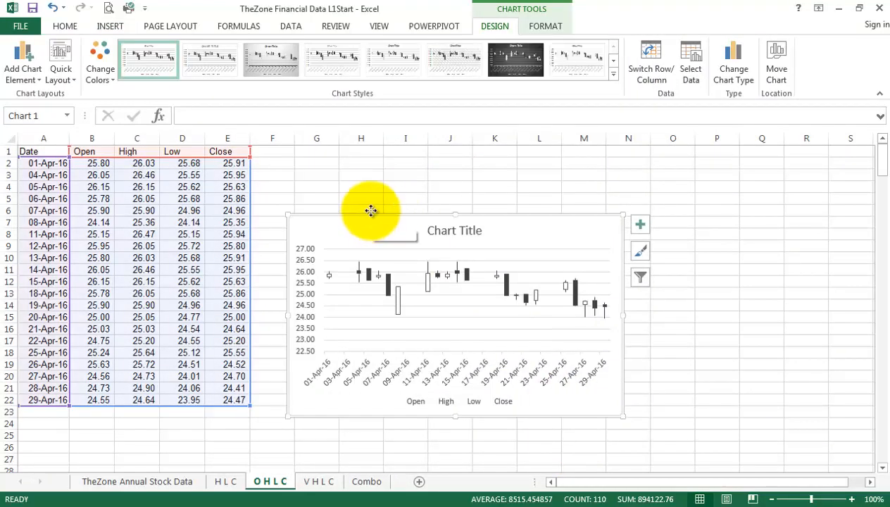
left_click_drag(371, 211, 341, 145)
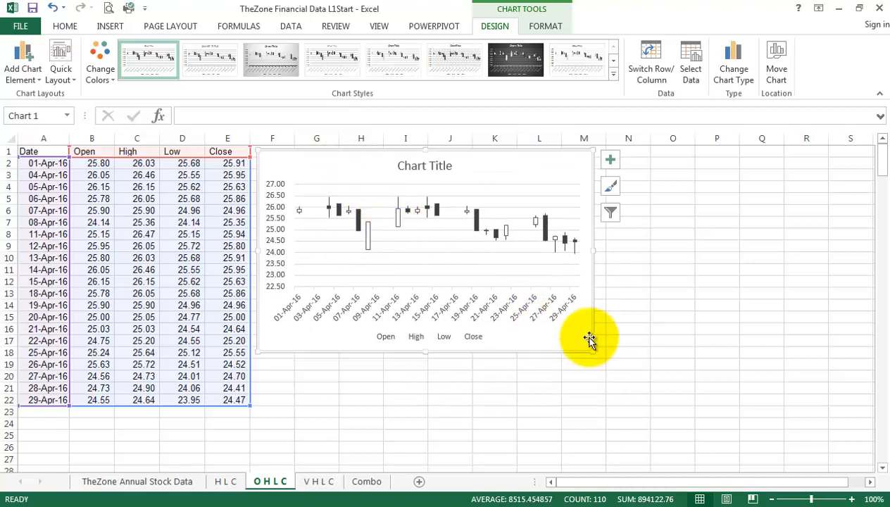
Enlarge the Open-High-Low-Close chart on the O H L C sheet to extend down to row 22 and across to column O
left_click_drag(590, 352, 679, 409)
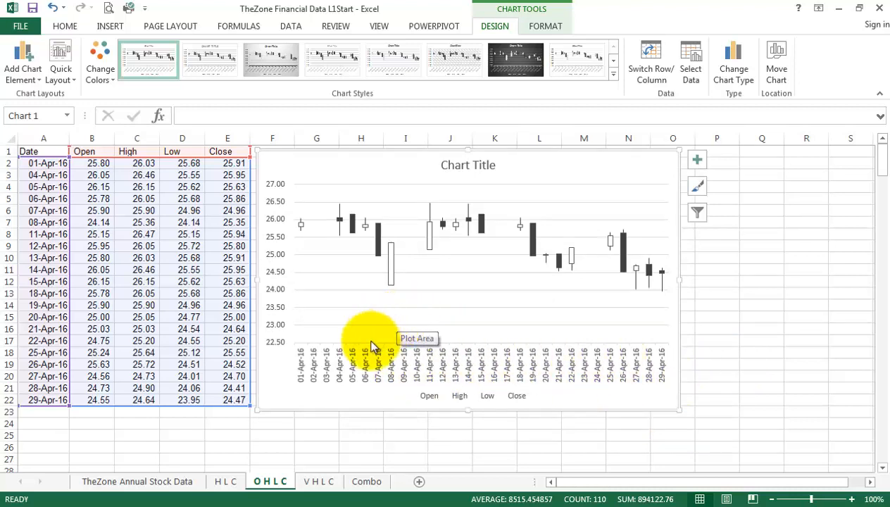
Insert a Volume-High-Low-Close stock chart from A1:E22 on the V H L C sheet, placing it enlarged beside the data
left_click(321, 482)
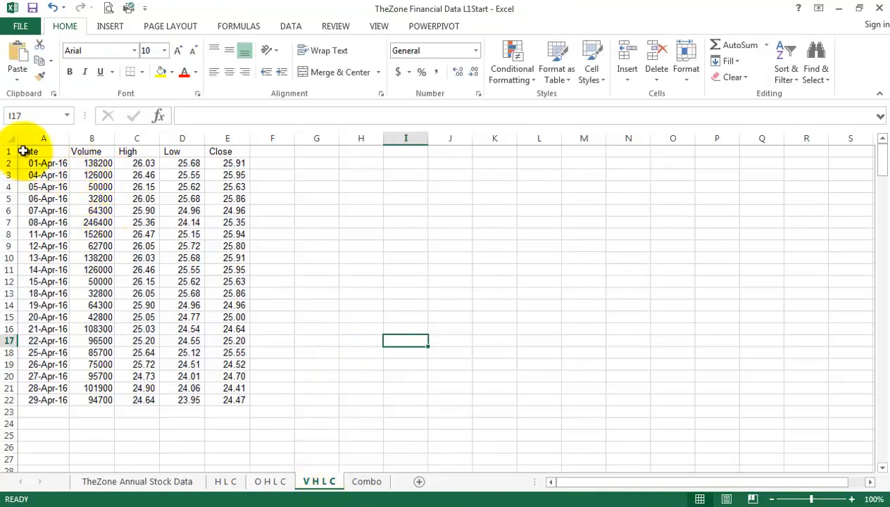
left_click_drag(23, 151, 240, 400)
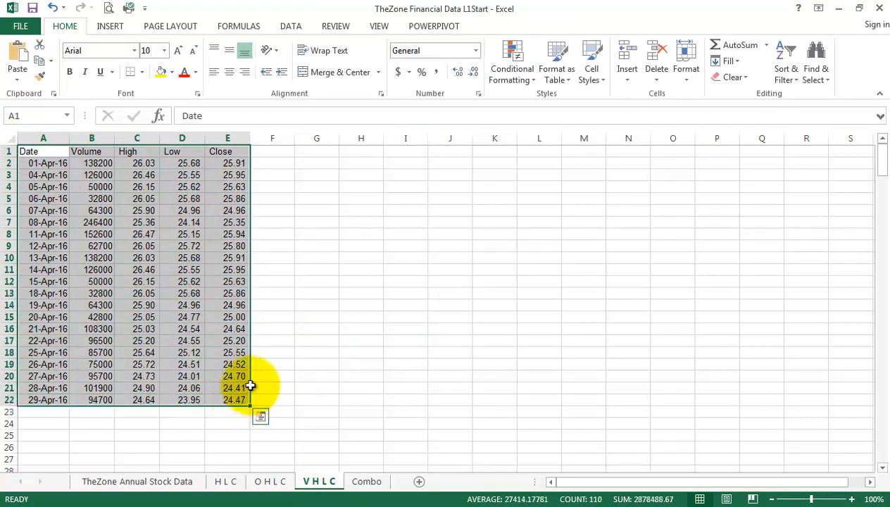
left_click(111, 26)
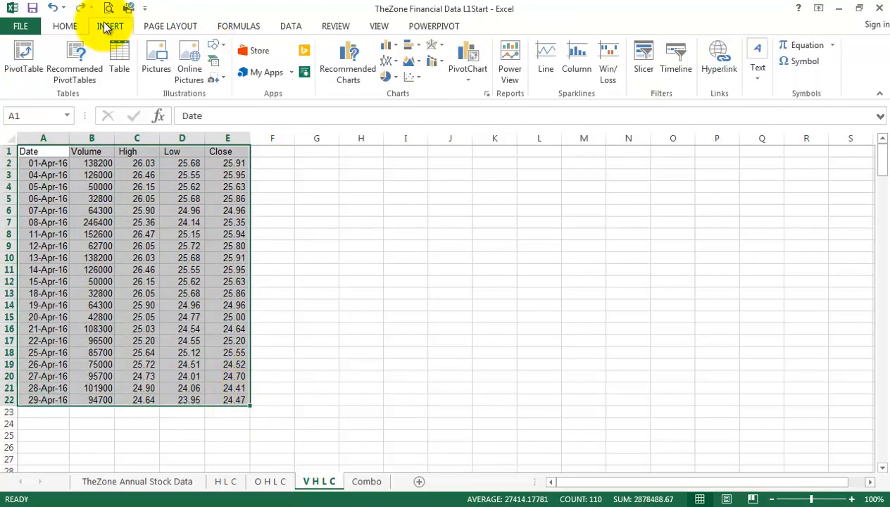
left_click(336, 72)
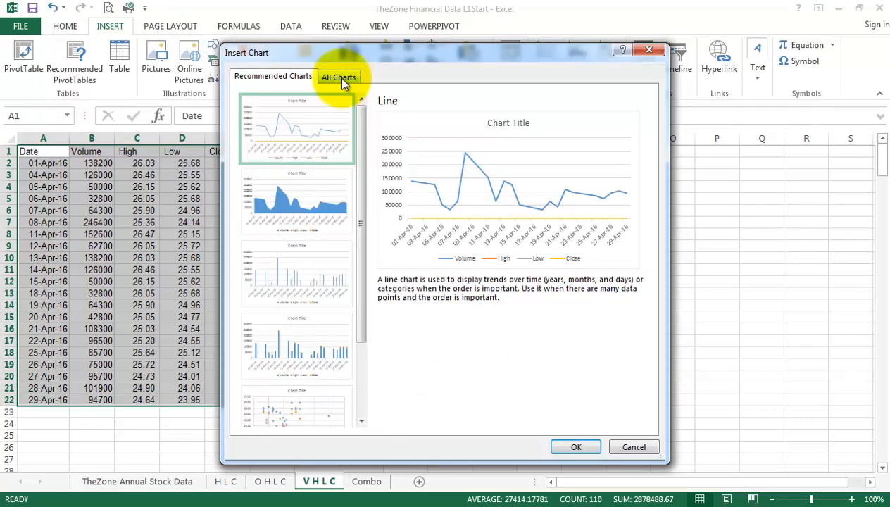
left_click(341, 77)
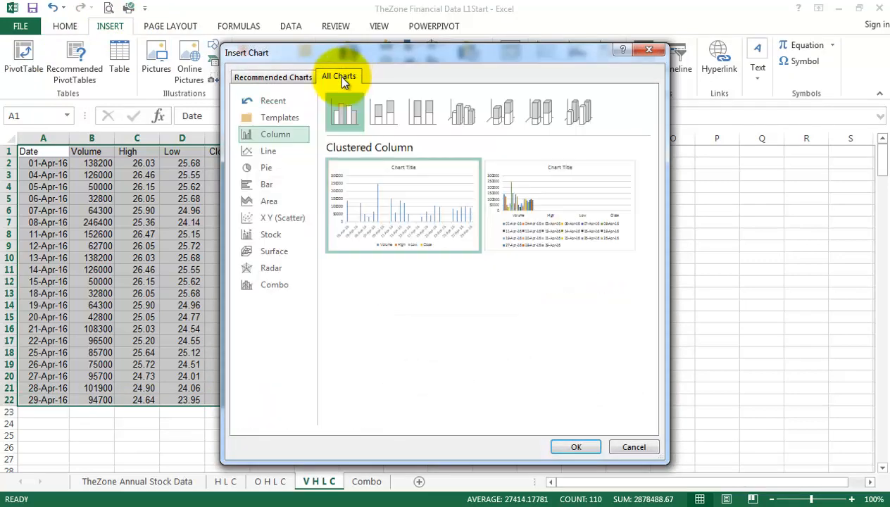
left_click(284, 239)
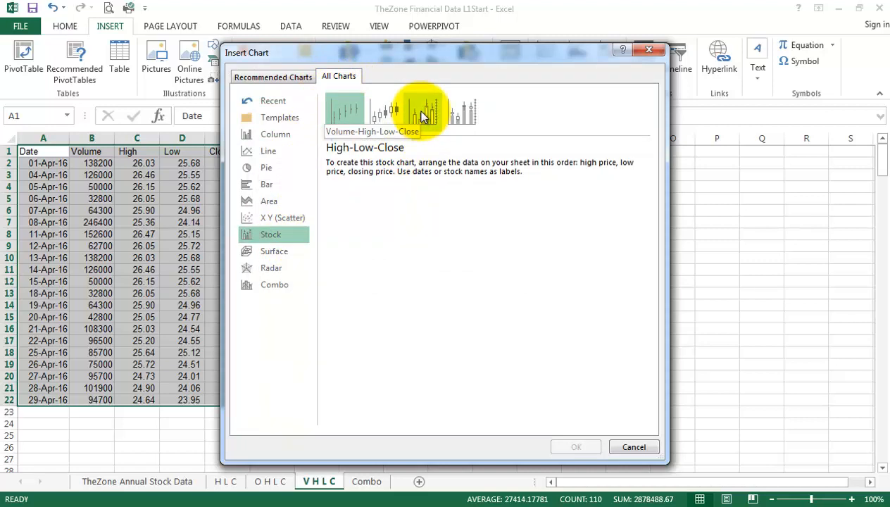
left_click(422, 116)
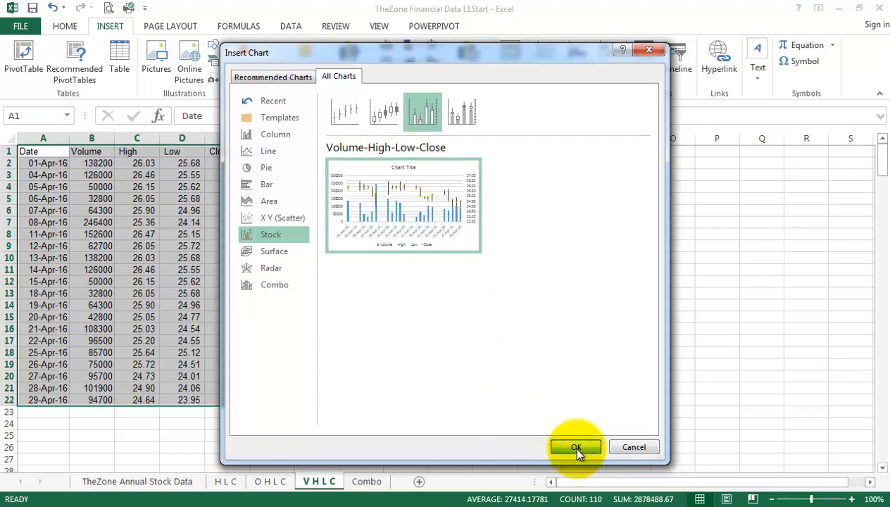
left_click(577, 448)
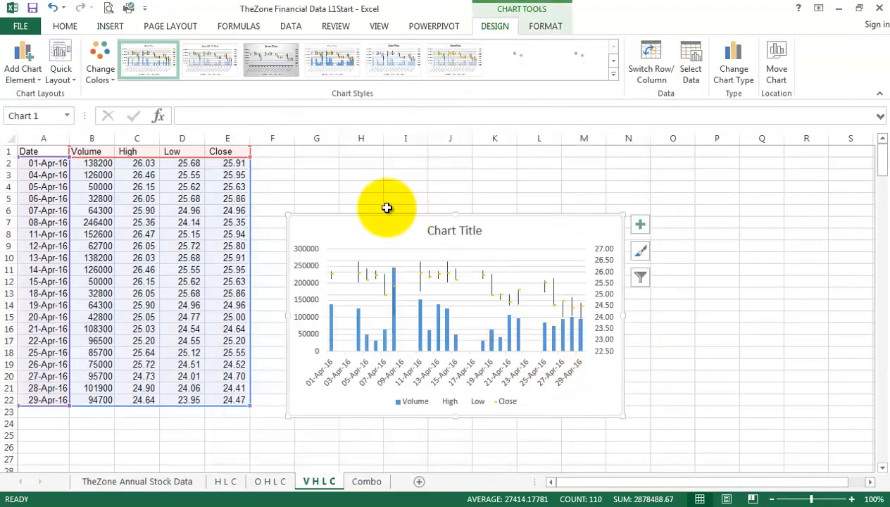
left_click_drag(383, 186, 373, 155)
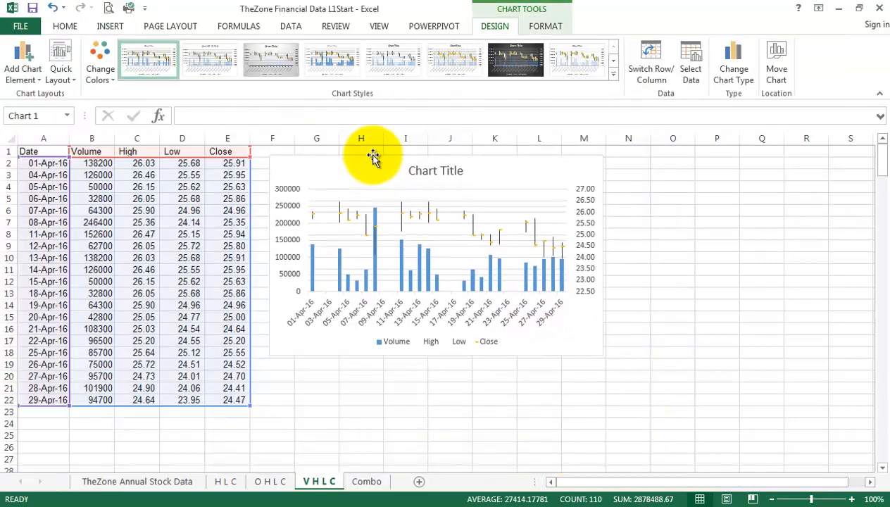
left_click_drag(605, 363, 690, 417)
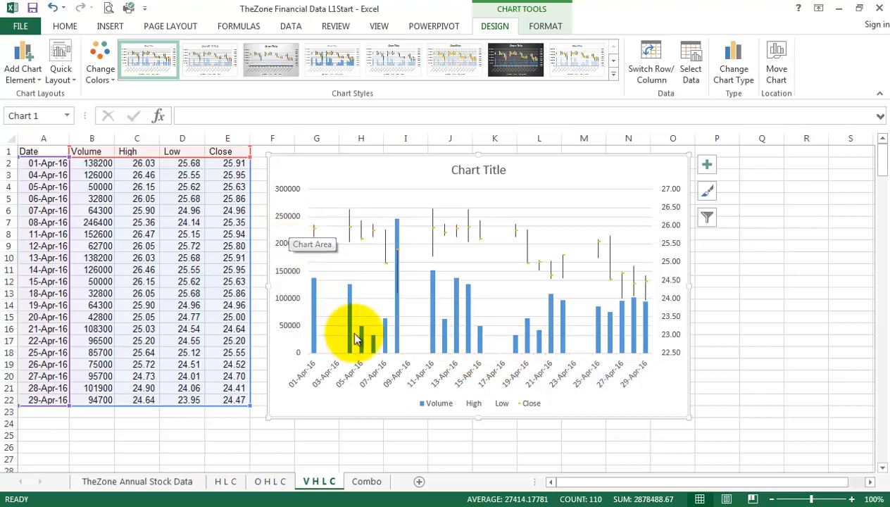
Insert a Volume-Open-High-Low-Close stock chart from A1:F262 on the Combo sheet and enlarge it over the data
left_click(369, 484)
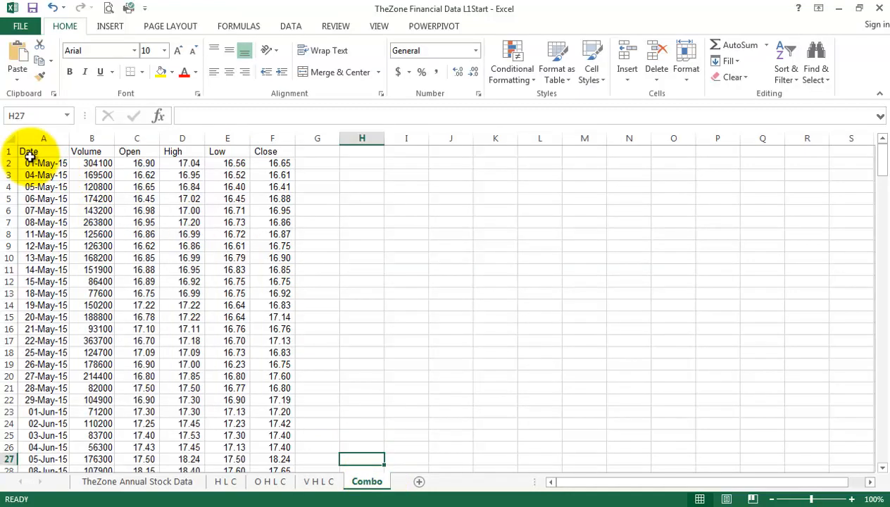
left_click_drag(25, 151, 277, 419)
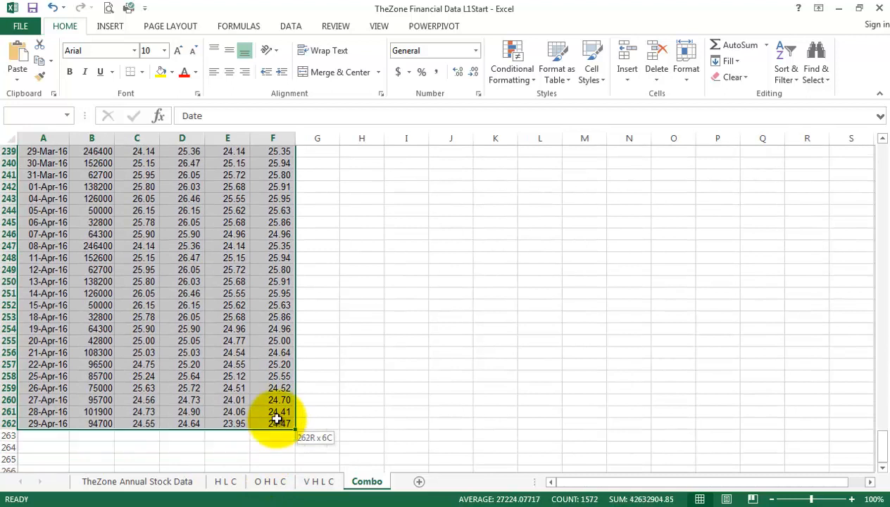
left_click(110, 28)
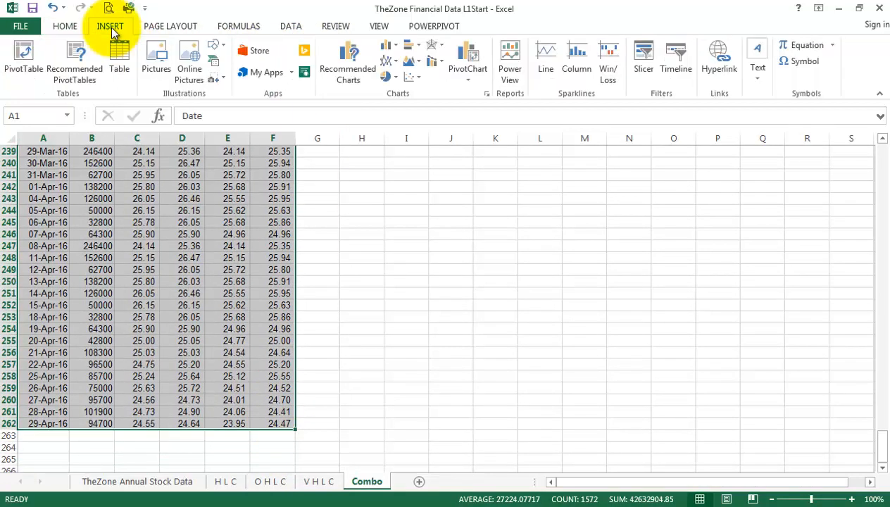
left_click(369, 75)
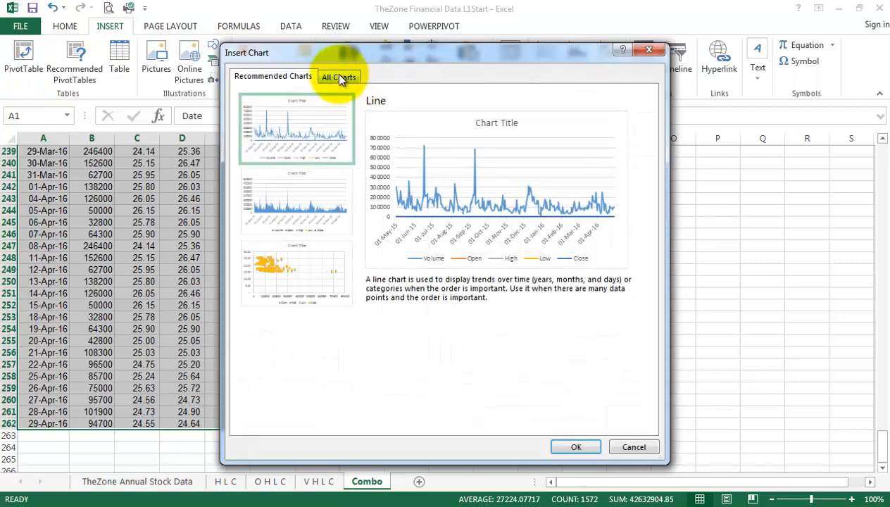
left_click(340, 77)
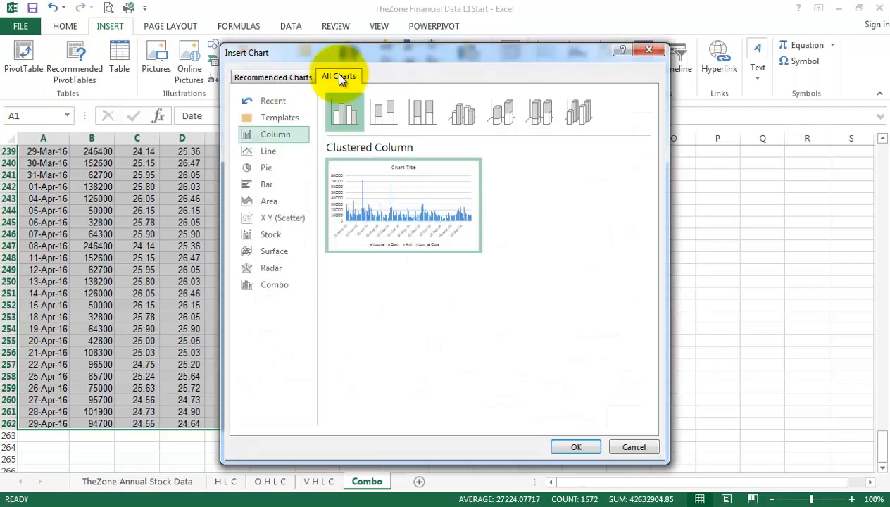
left_click(266, 233)
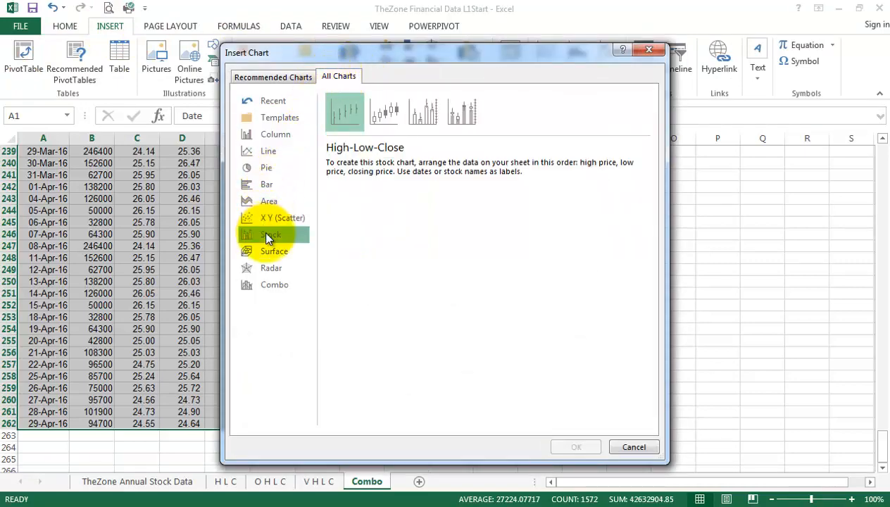
left_click(467, 113)
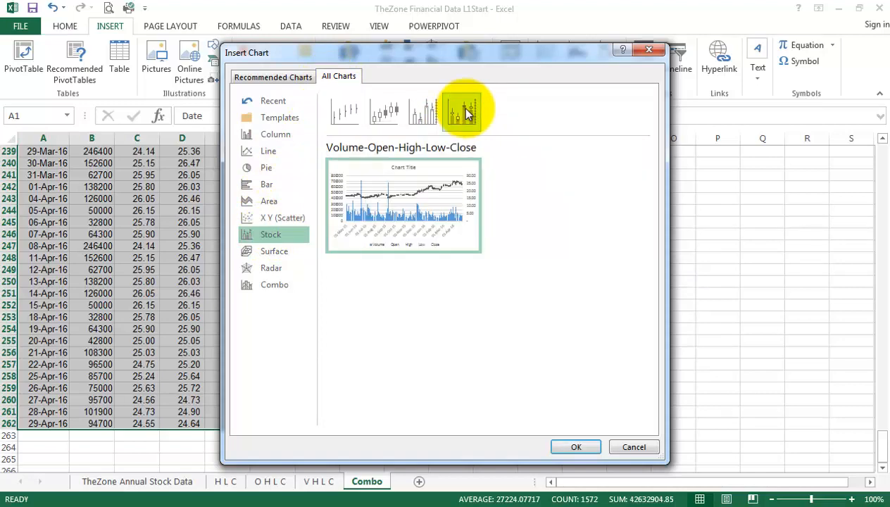
left_click(576, 448)
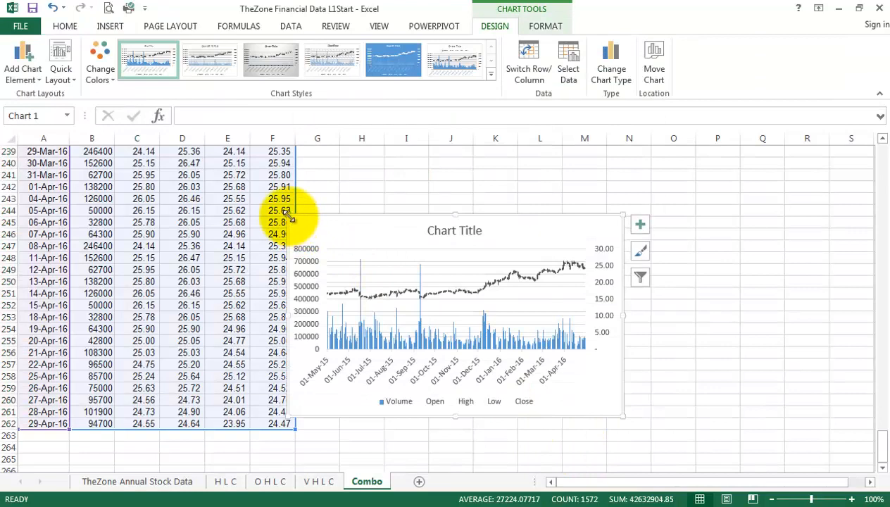
left_click_drag(286, 217, 164, 149)
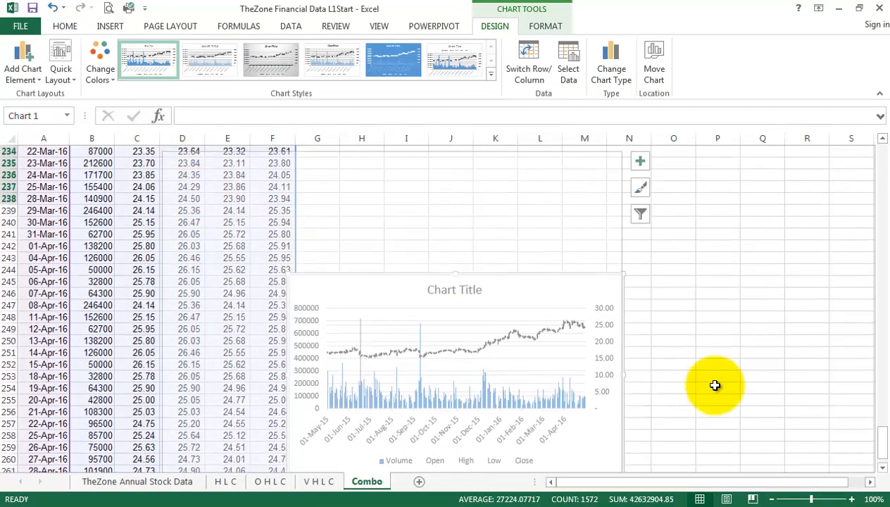
left_click(755, 392)
scroll(710, 321, "down", 1)
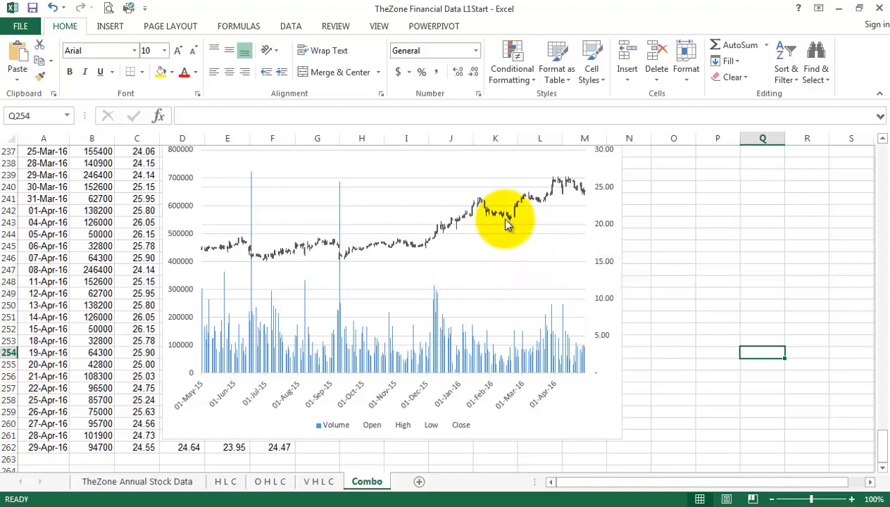
Move the Volume-Open-High-Low-Close chart from the Combo sheet to a new sheet named Combo chart
left_click(566, 428)
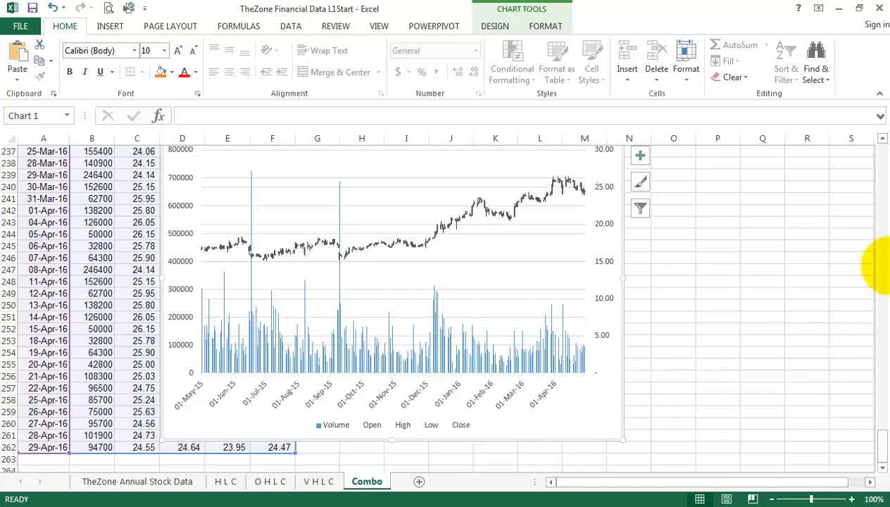
left_click(882, 138)
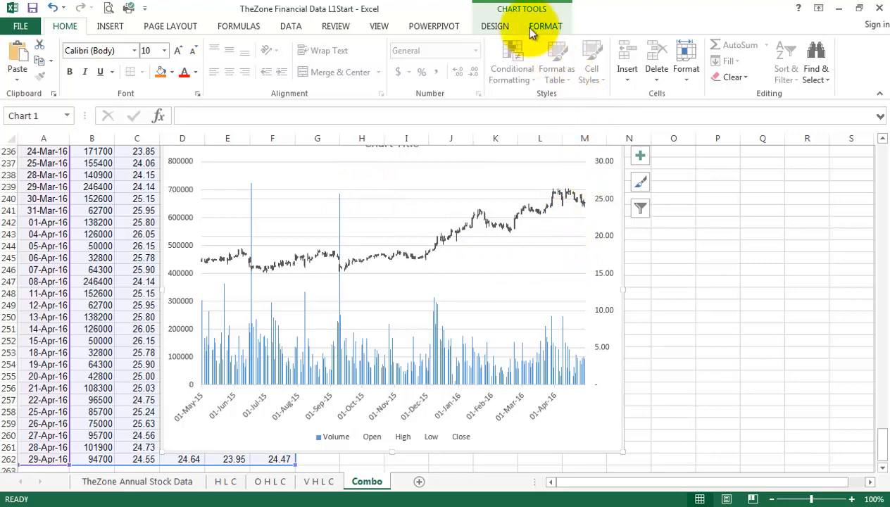
left_click(497, 28)
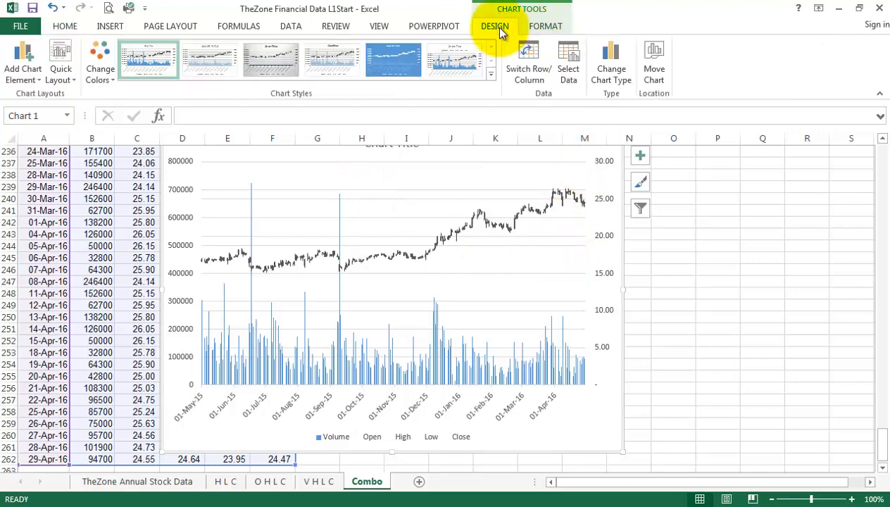
left_click(654, 78)
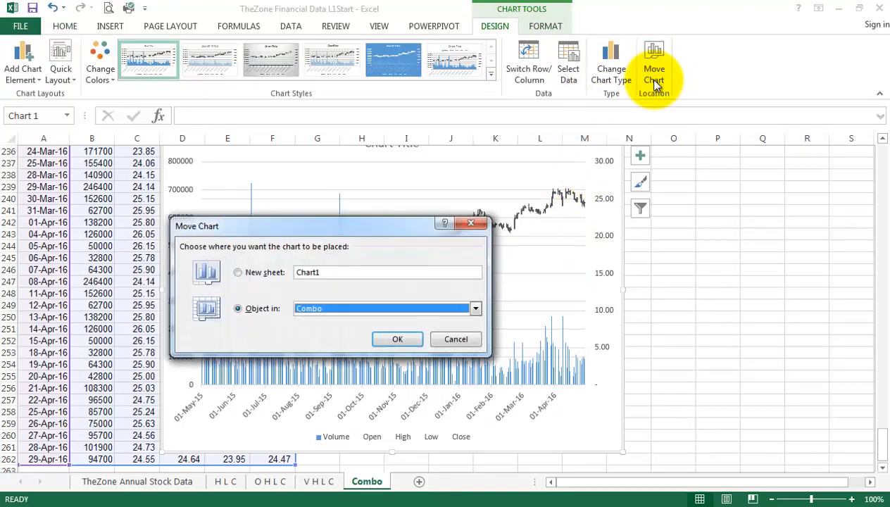
left_click(239, 273)
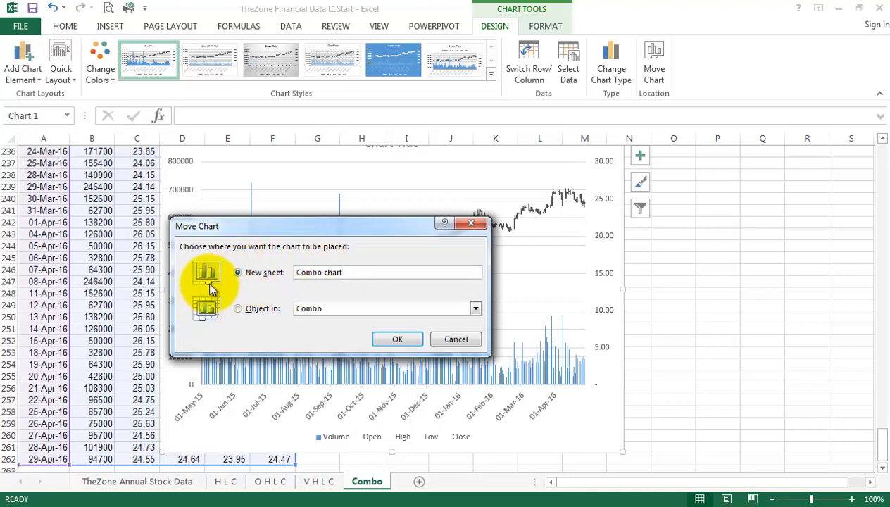
left_click(391, 338)
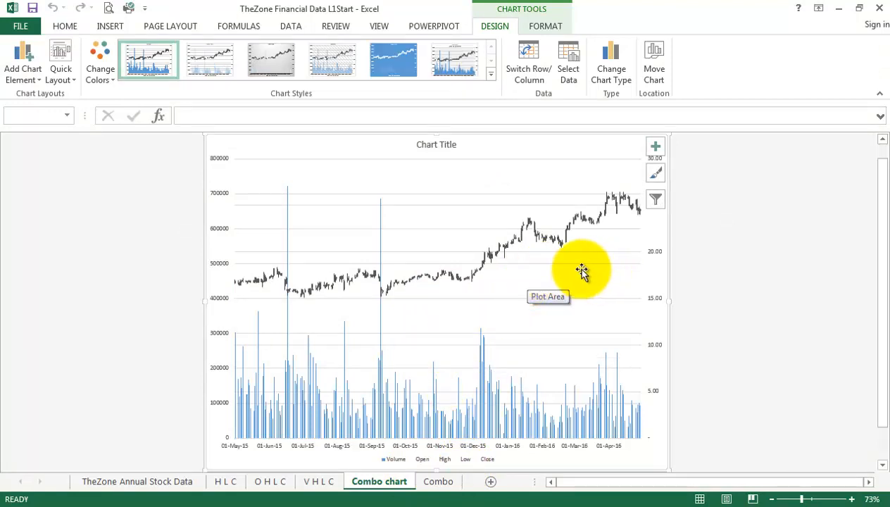
Add a Moving Average trendline with a period of 30 to the Close series on the Combo chart sheet
left_click(546, 242)
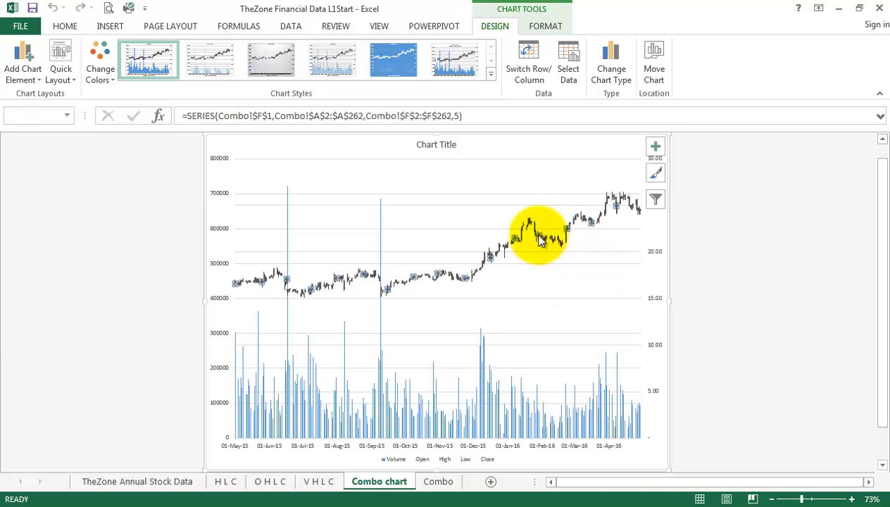
right_click(540, 240)
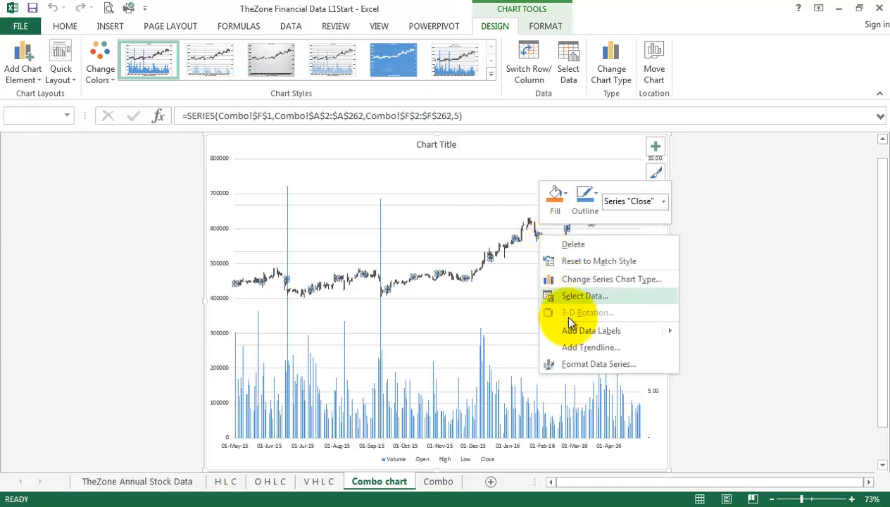
left_click(578, 347)
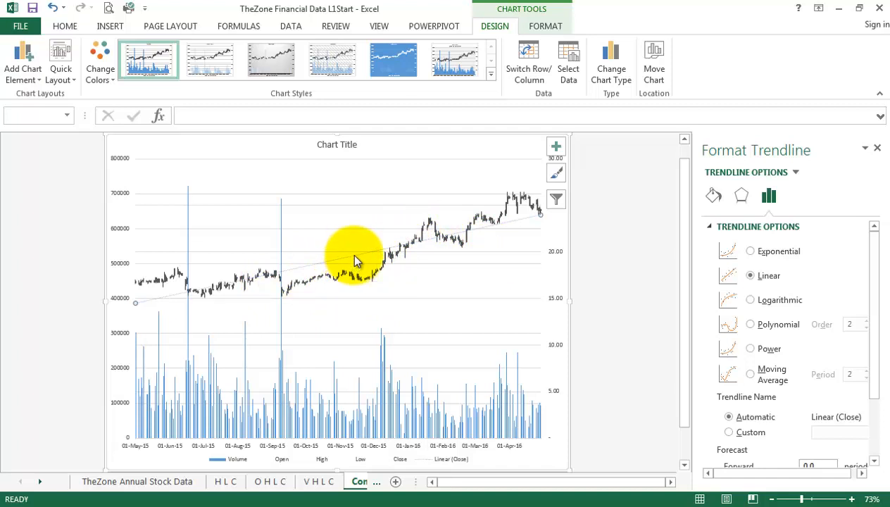
left_click(750, 374)
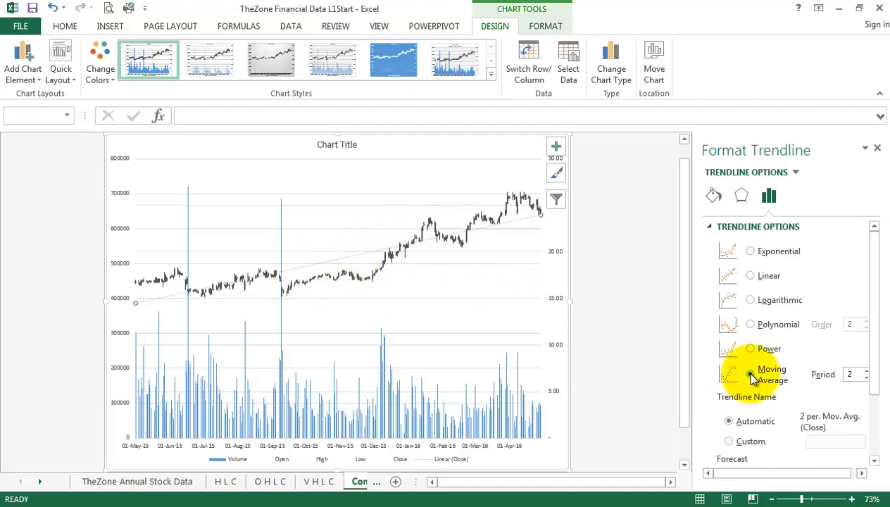
left_click(868, 371)
left_click(868, 371)
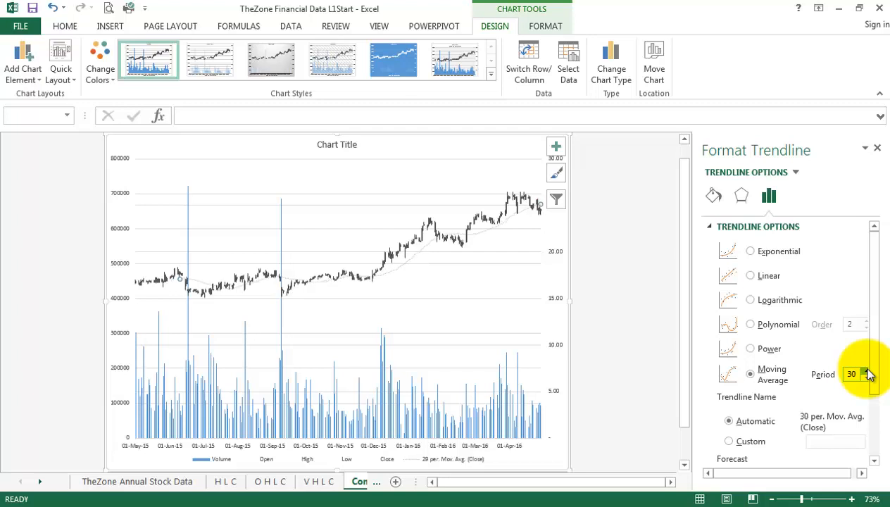
left_click(874, 462)
left_click(875, 462)
left_click(875, 462)
left_click(875, 462)
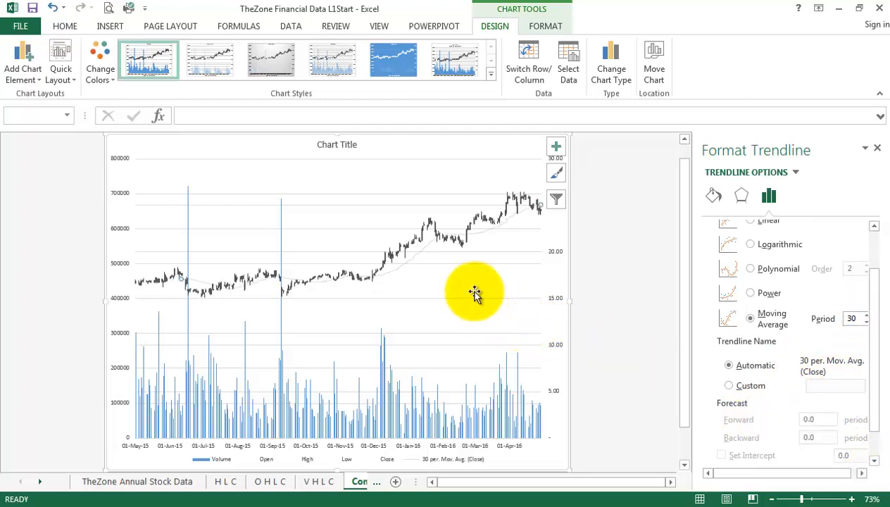